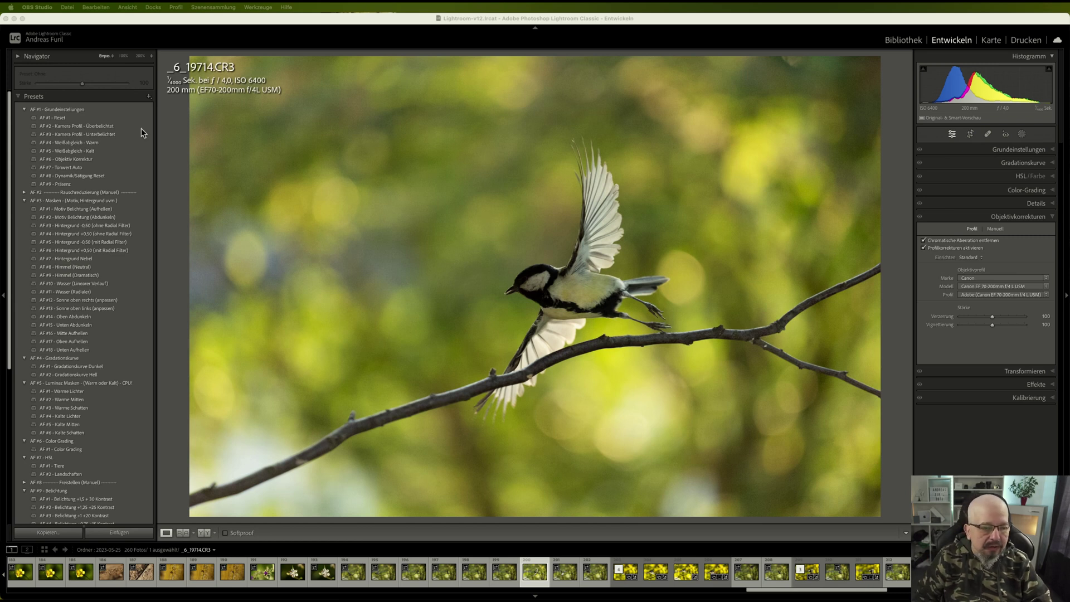
Apply presets AF #1 Reset, AF #4 Weißabgleich Warm, AF #6–#9 Präsenz, and AF #4 Hintergrund +0,50
{"action": "left_click", "coordinate": [67, 119]}
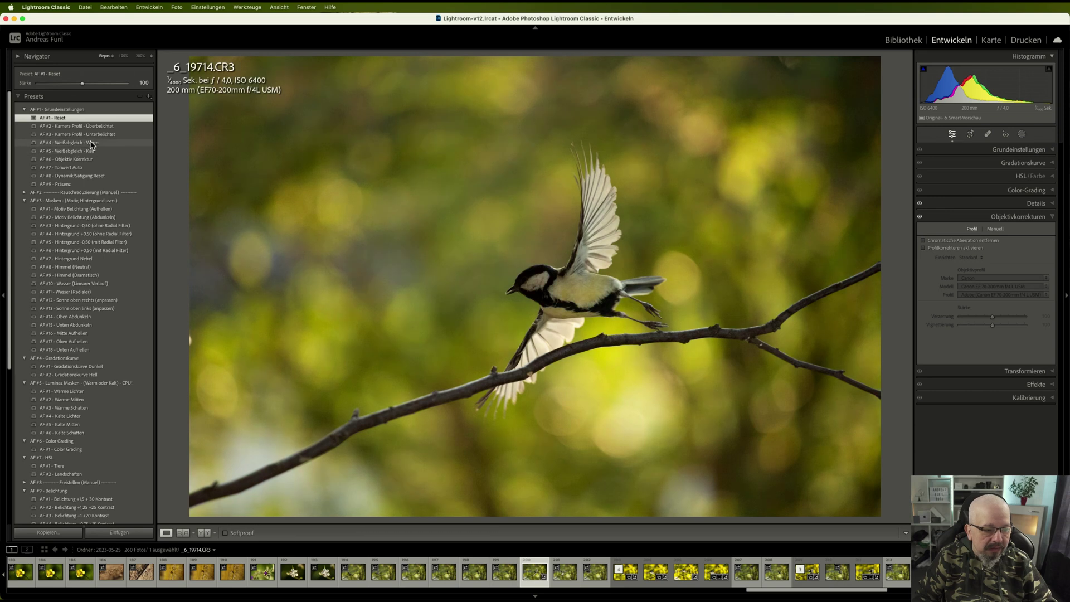
{"action": "left_click", "coordinate": [88, 143]}
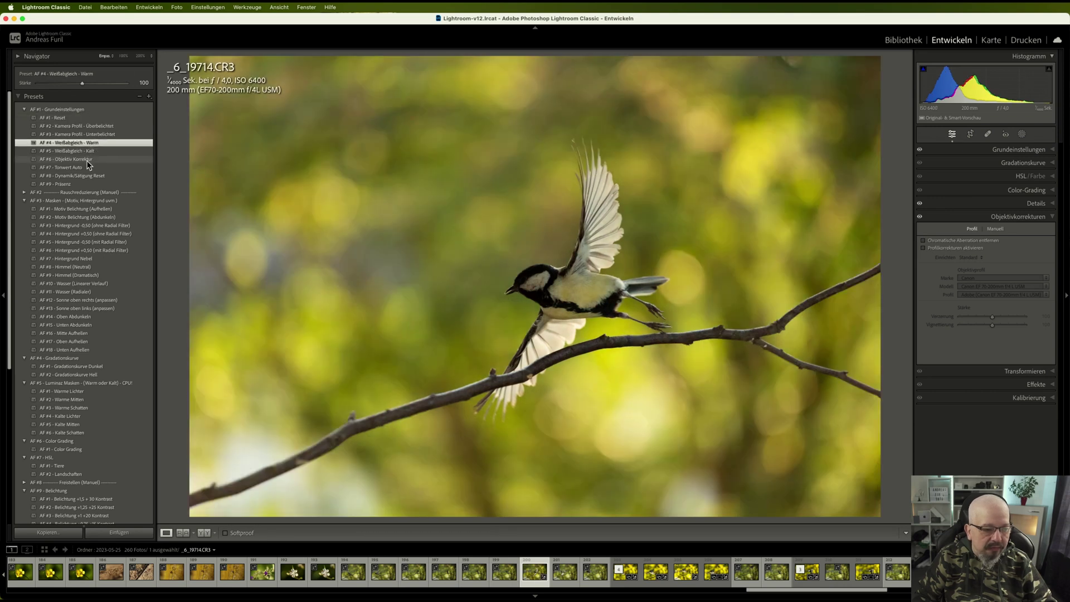
{"action": "left_click", "coordinate": [87, 160]}
{"action": "left_click", "coordinate": [87, 167]}
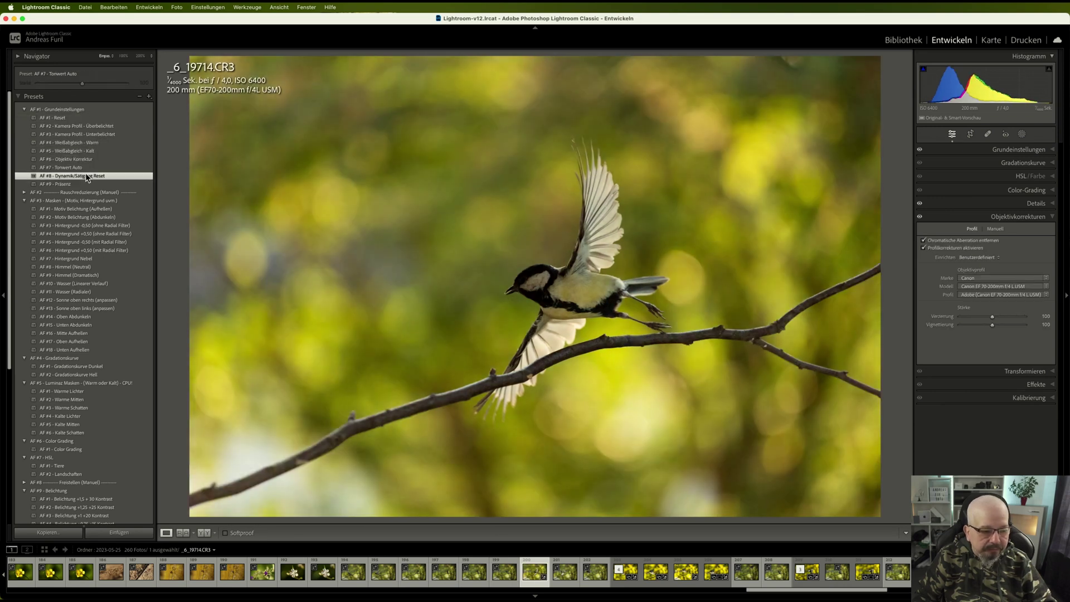
{"action": "left_click", "coordinate": [76, 184]}
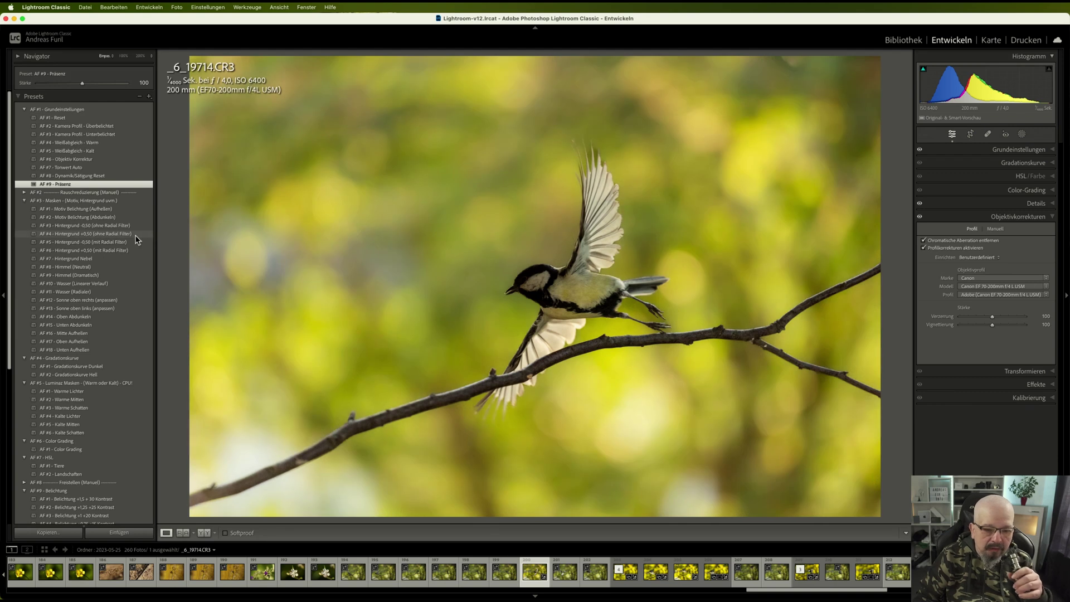
{"action": "left_click", "coordinate": [136, 234]}
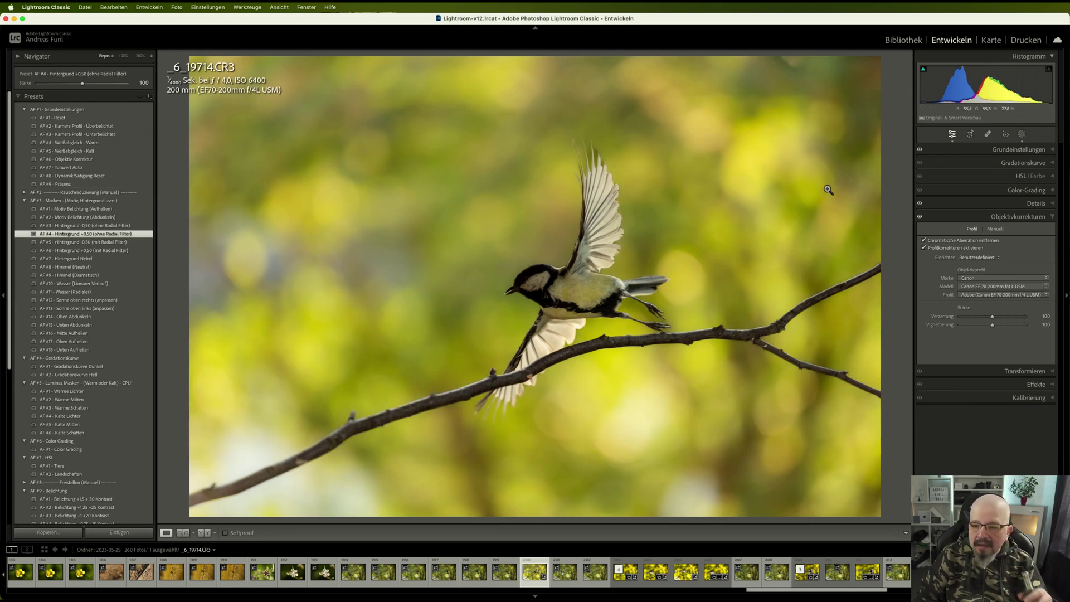
Select the Hintergrund mask, show its overlay, add a Brush component, and zoom to 100% on the bird
{"action": "left_click", "coordinate": [1021, 133]}
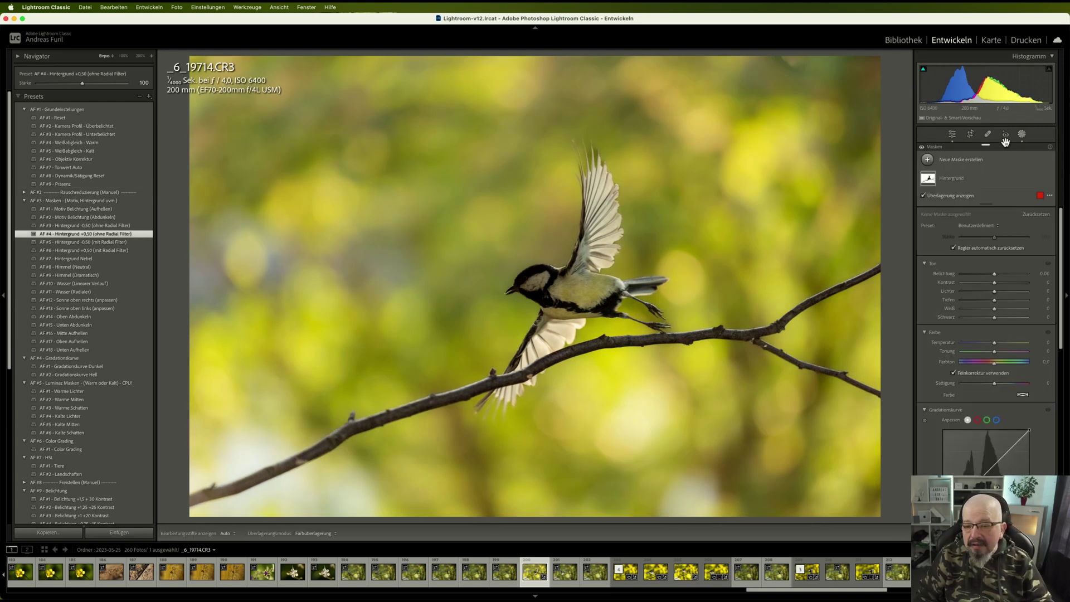
{"action": "left_click", "coordinate": [929, 180]}
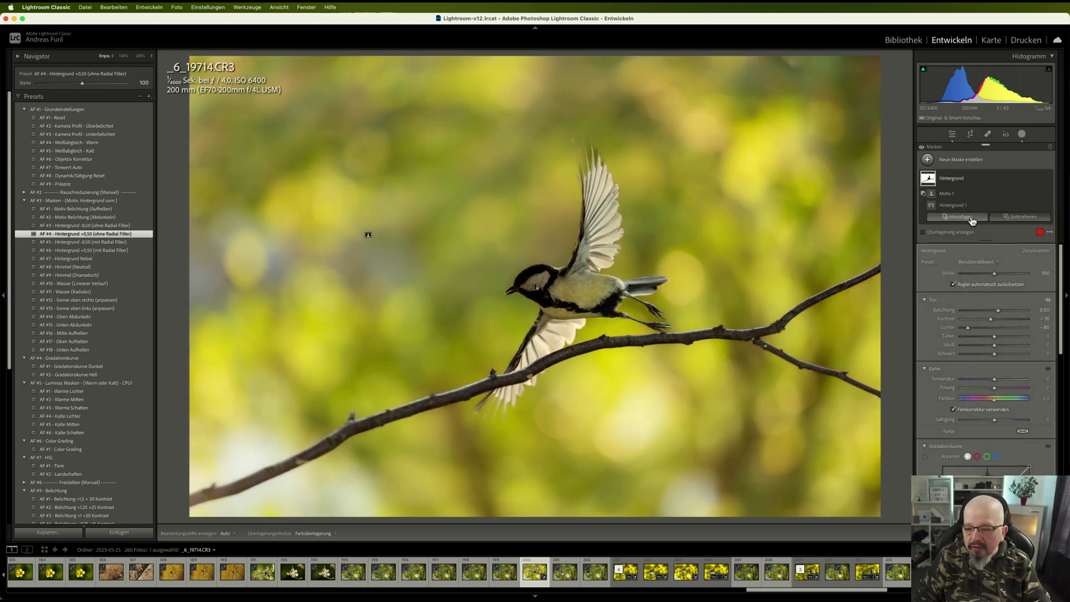
{"action": "left_click", "coordinate": [951, 232]}
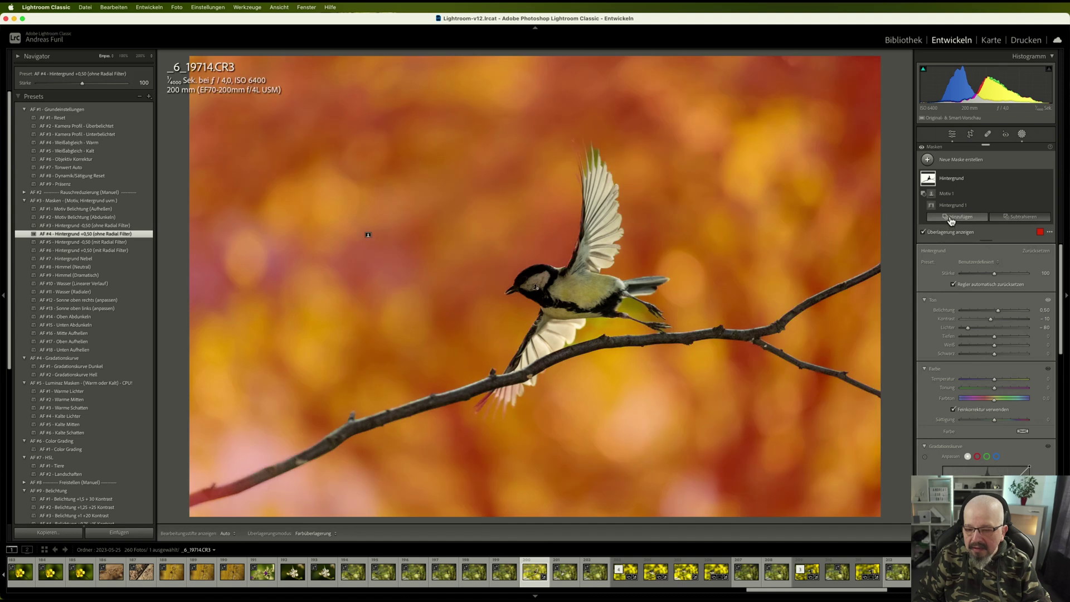
{"action": "left_click", "coordinate": [950, 220]}
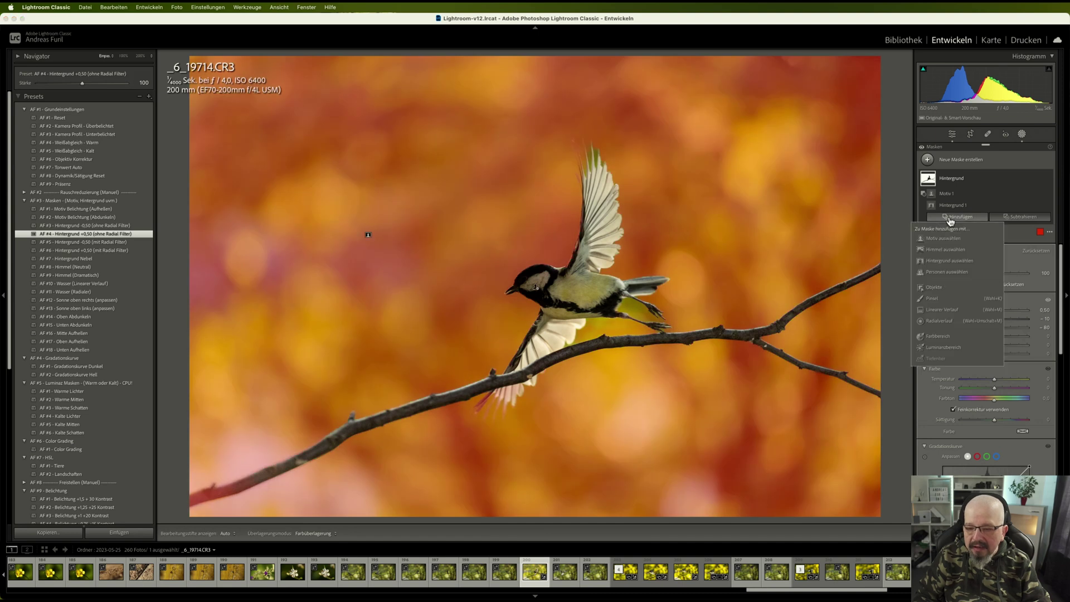
{"action": "left_click", "coordinate": [930, 299]}
{"action": "scroll", "coordinate": [731, 309], "scroll_direction": "up", "scroll_amount": 3}
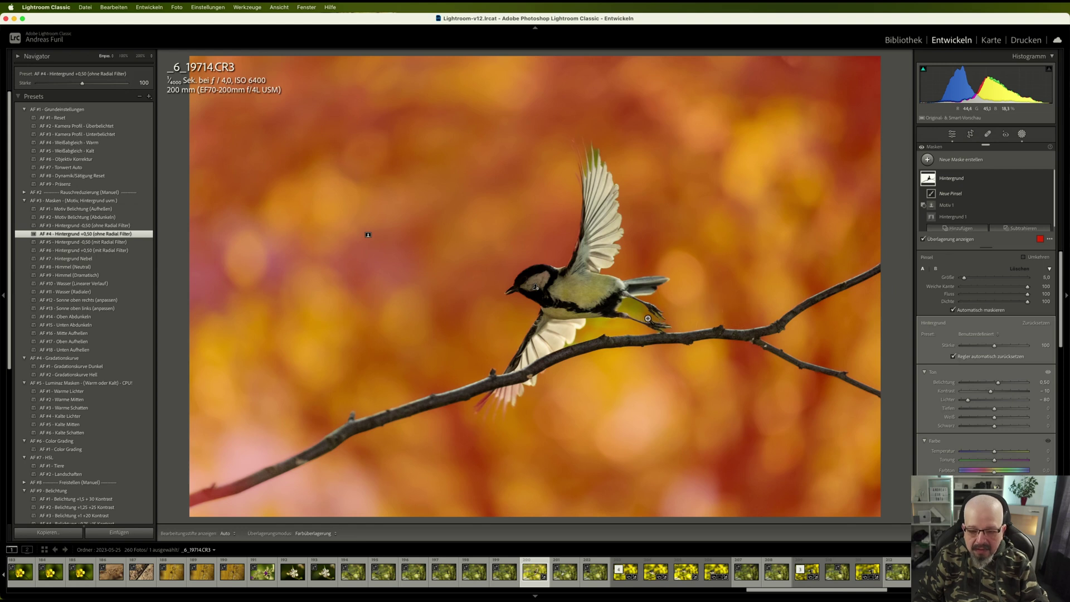
{"action": "key", "text": "z"}
{"action": "scroll", "coordinate": [609, 310], "scroll_direction": "up", "scroll_amount": 1}
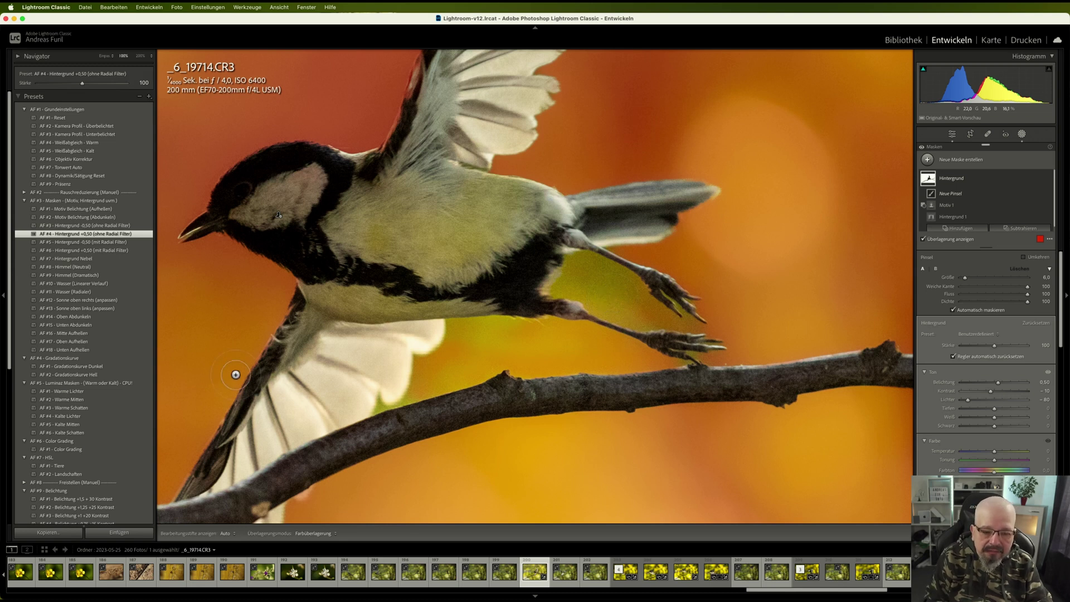
Paint the bird's claw into the background mask, resizing the brush as needed
{"action": "key", "text": "h"}
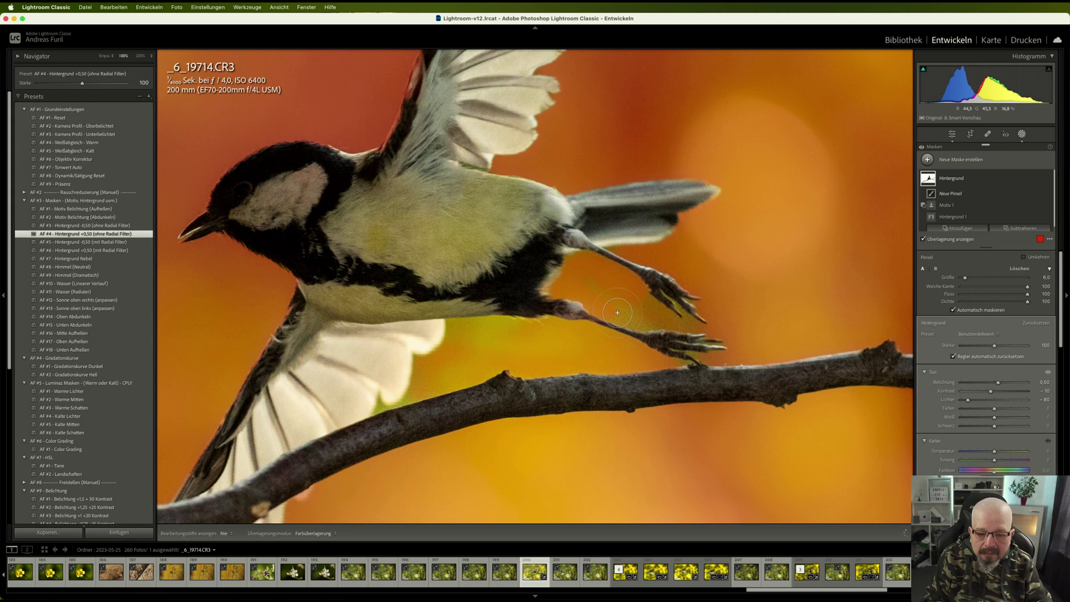
{"action": "mouse_move", "coordinate": [599, 293]}
{"action": "left_mouse_down"}
{"action": "mouse_move", "coordinate": [610, 268]}
{"action": "mouse_move", "coordinate": [666, 253]}
{"action": "left_mouse_up"}
{"action": "scroll", "coordinate": [667, 254], "scroll_direction": "down", "scroll_amount": 2}
{"action": "scroll", "coordinate": [651, 259], "scroll_direction": "down", "scroll_amount": 2}
{"action": "key", "text": "h"}
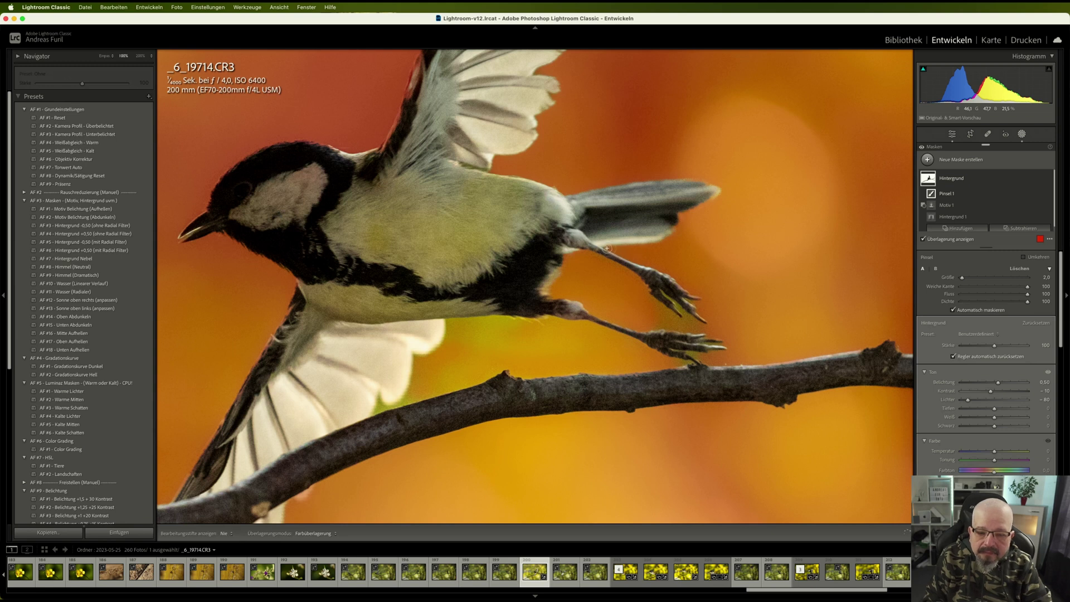
{"action": "left_click_drag", "start_coordinate": [683, 314], "coordinate": [666, 297]}
Brush the toe tip into the mask, then undo a stray stroke near the wing
{"action": "key", "text": "h"}
{"action": "key", "text": "h"}
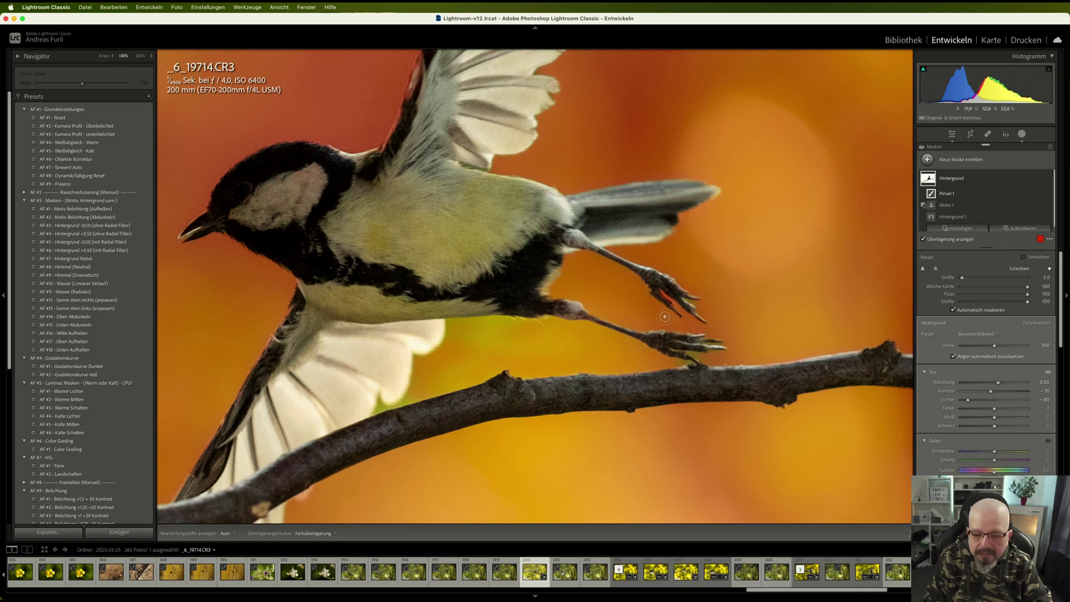
{"action": "key", "text": "h"}
{"action": "key", "text": "h"}
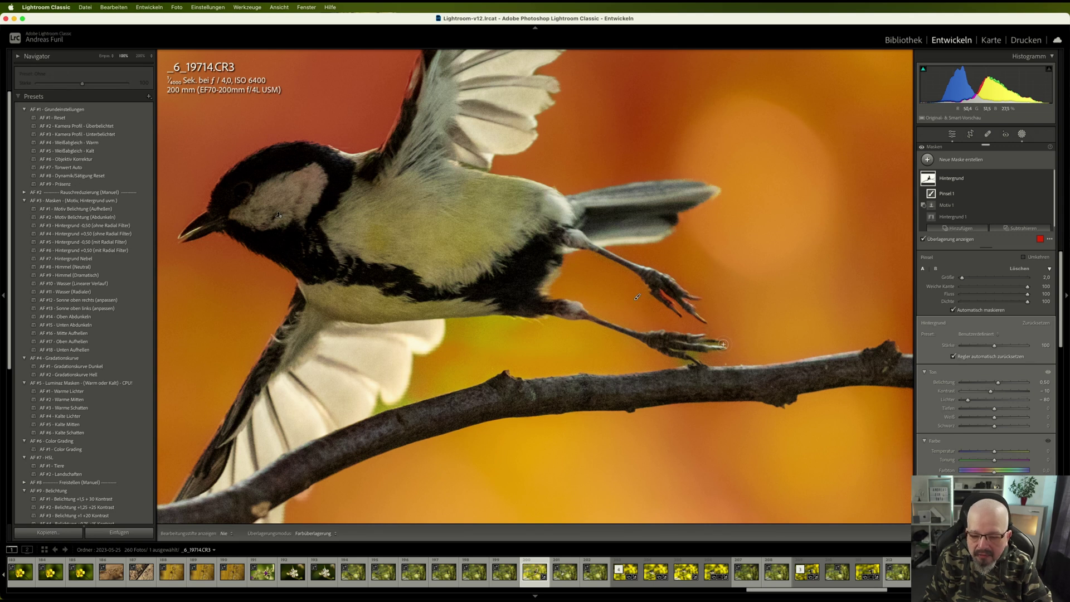
{"action": "key", "text": "h"}
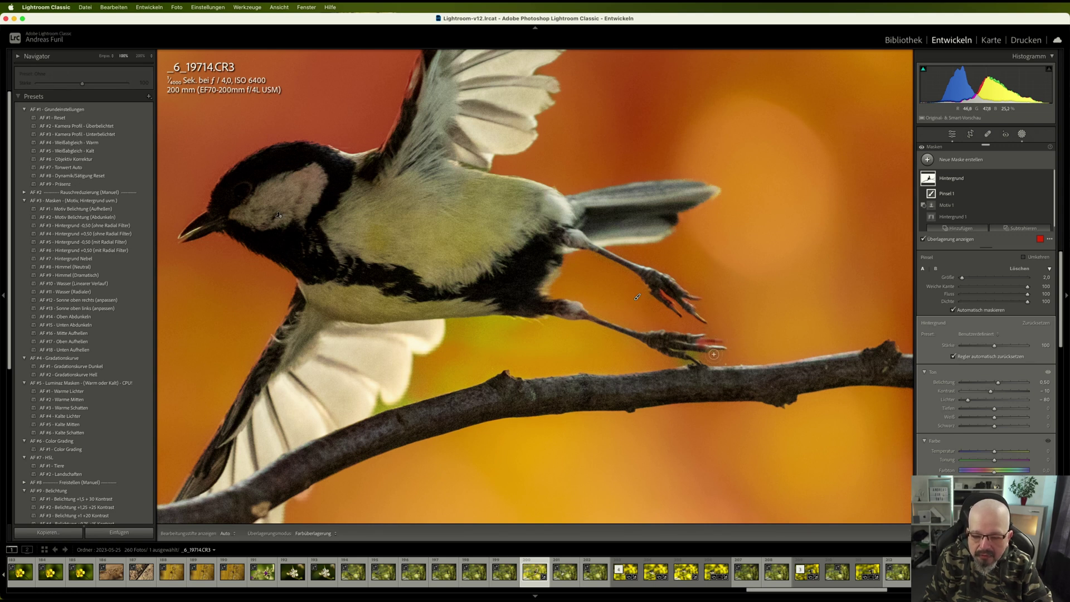
{"action": "left_click_drag", "start_coordinate": [698, 352], "coordinate": [689, 351]}
{"action": "key", "text": "h"}
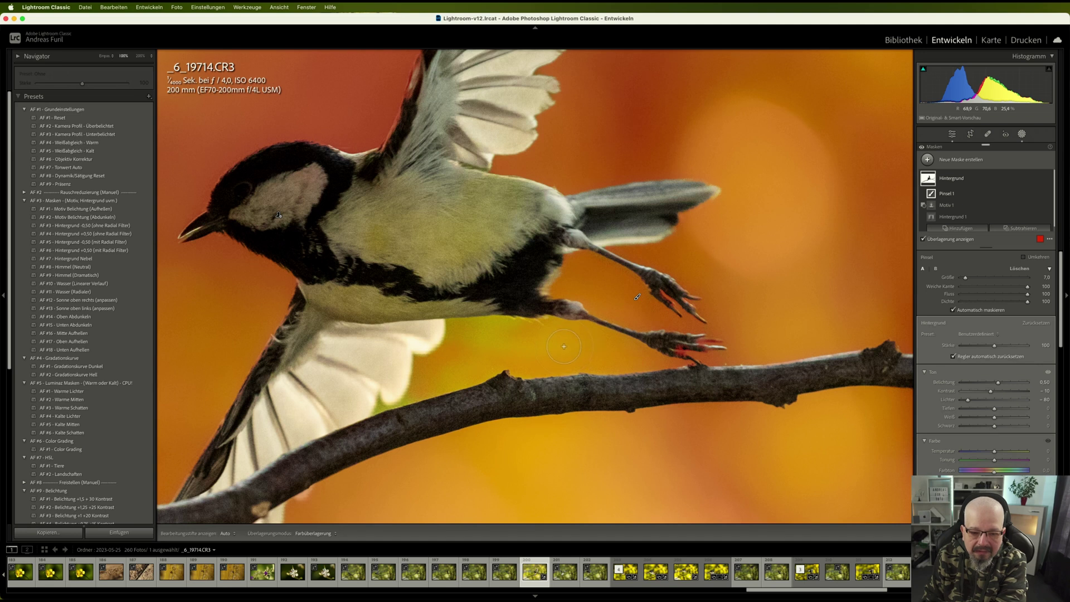
{"action": "key", "text": "h"}
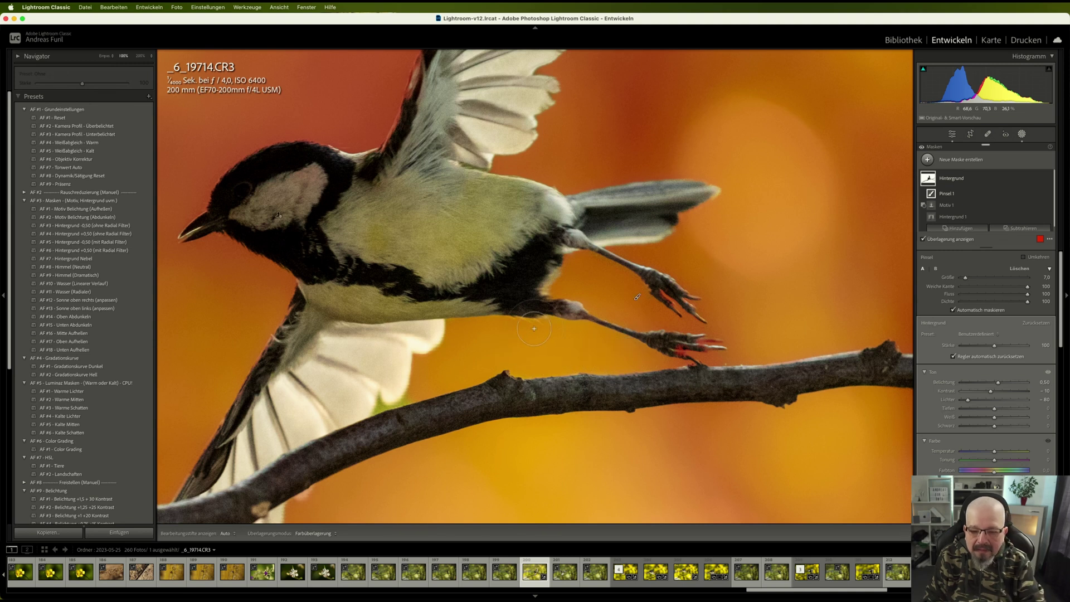
{"action": "scroll", "coordinate": [398, 377], "scroll_direction": "up", "scroll_amount": 1}
{"action": "scroll", "coordinate": [397, 377], "scroll_direction": "down", "scroll_amount": 5}
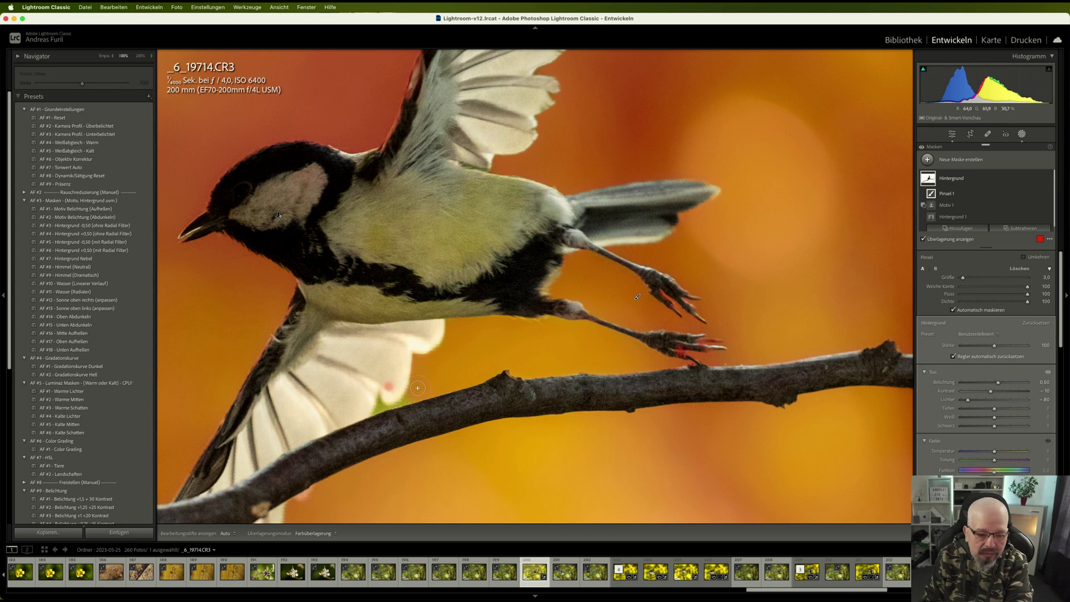
{"action": "key", "text": "super+z"}
{"action": "key", "text": "h"}
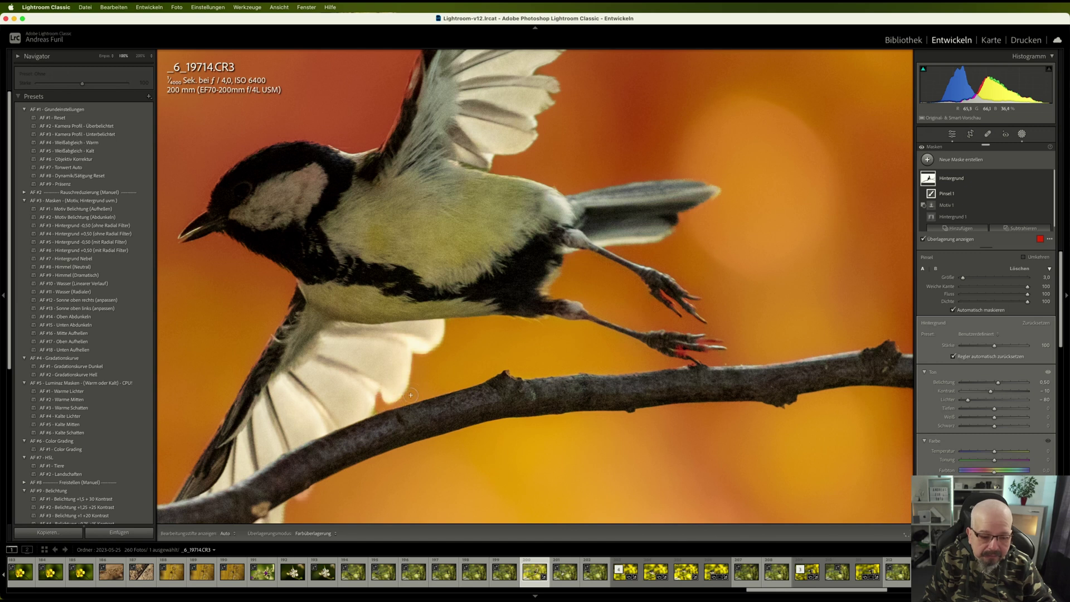
Inspect the mask edges around the wing tip, beak, and tail feathers under the branch
{"action": "scroll", "coordinate": [430, 431], "scroll_direction": "up", "scroll_amount": 3}
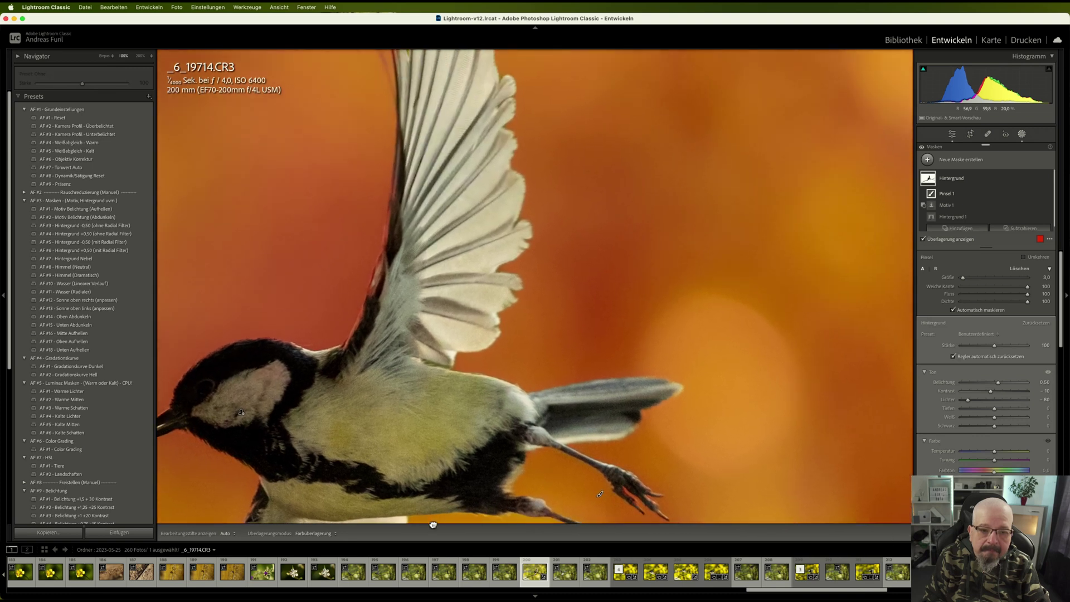
{"action": "scroll", "coordinate": [462, 445], "scroll_direction": "up", "scroll_amount": 3}
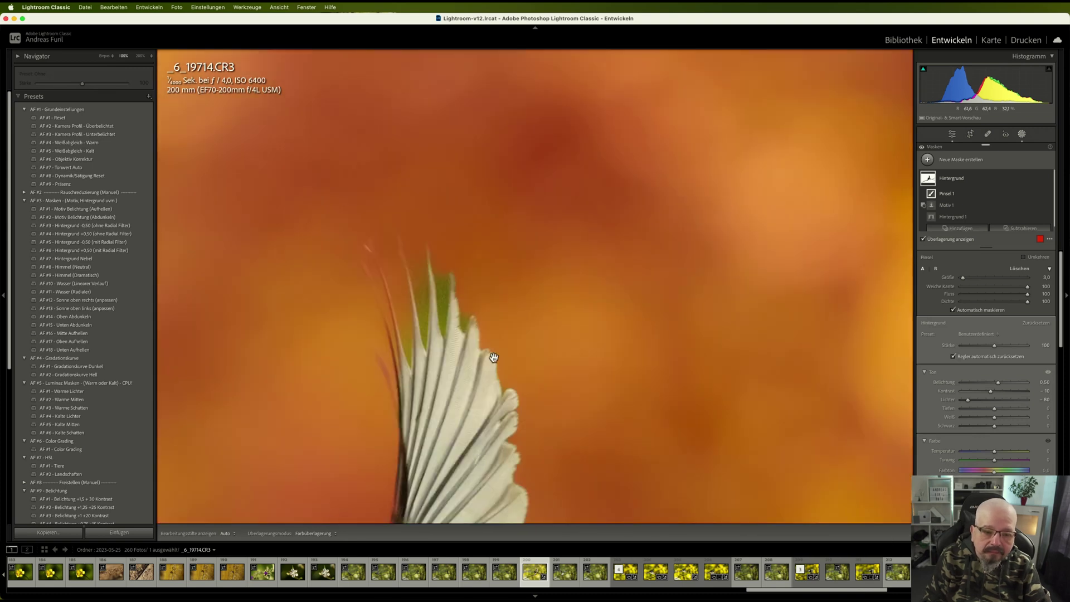
{"action": "scroll", "coordinate": [490, 358], "scroll_direction": "down", "scroll_amount": 3}
{"action": "key", "text": "h"}
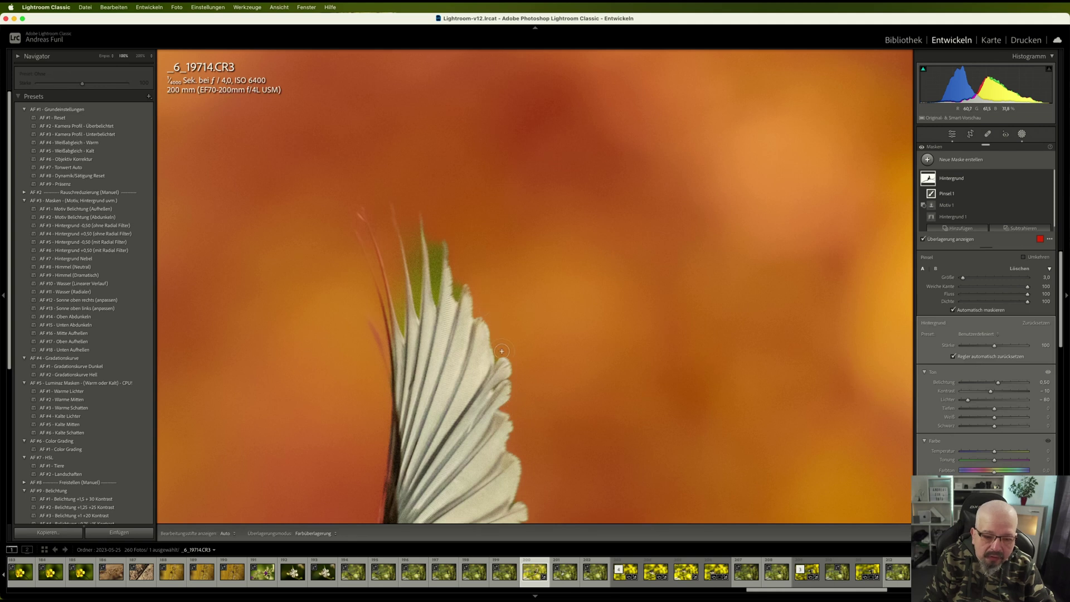
{"action": "key", "text": "h"}
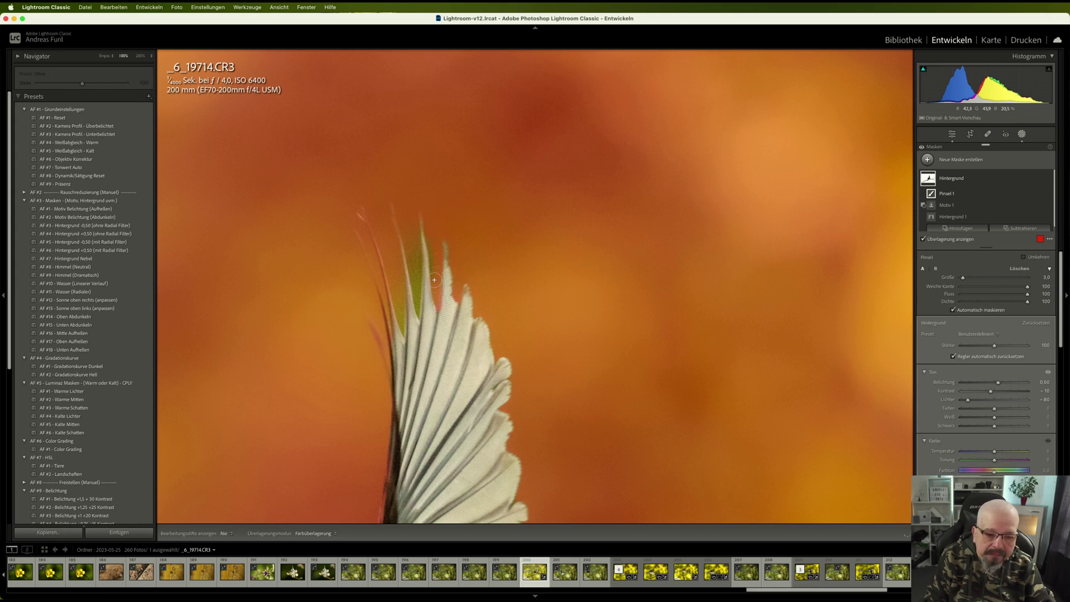
{"action": "key", "text": "h"}
{"action": "key", "text": "h"}
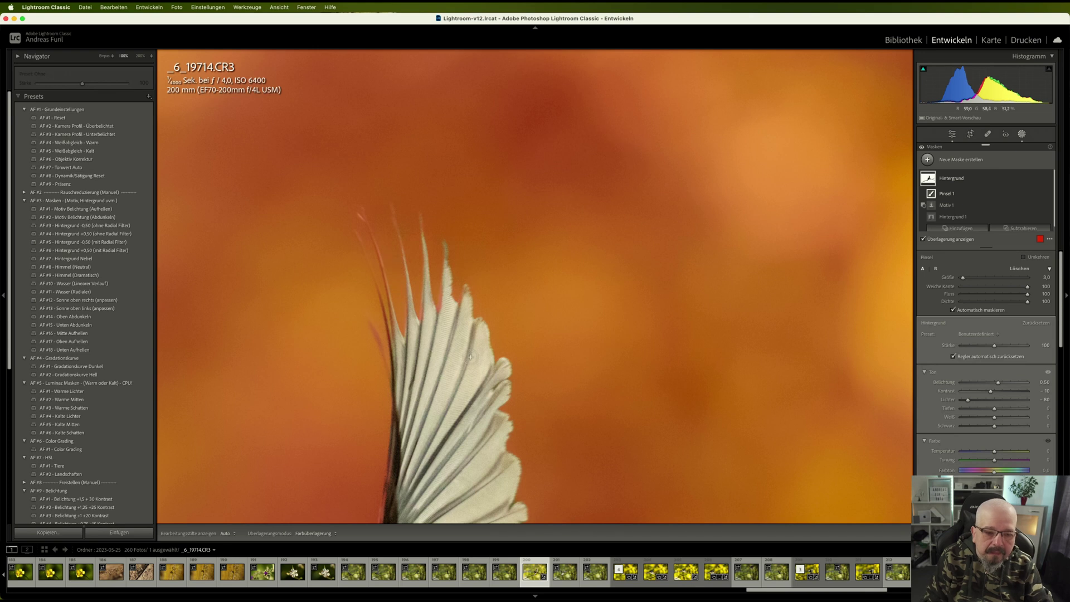
{"action": "scroll", "coordinate": [414, 346], "scroll_direction": "down", "scroll_amount": 5}
{"action": "scroll", "coordinate": [414, 346], "scroll_direction": "down", "scroll_amount": 5}
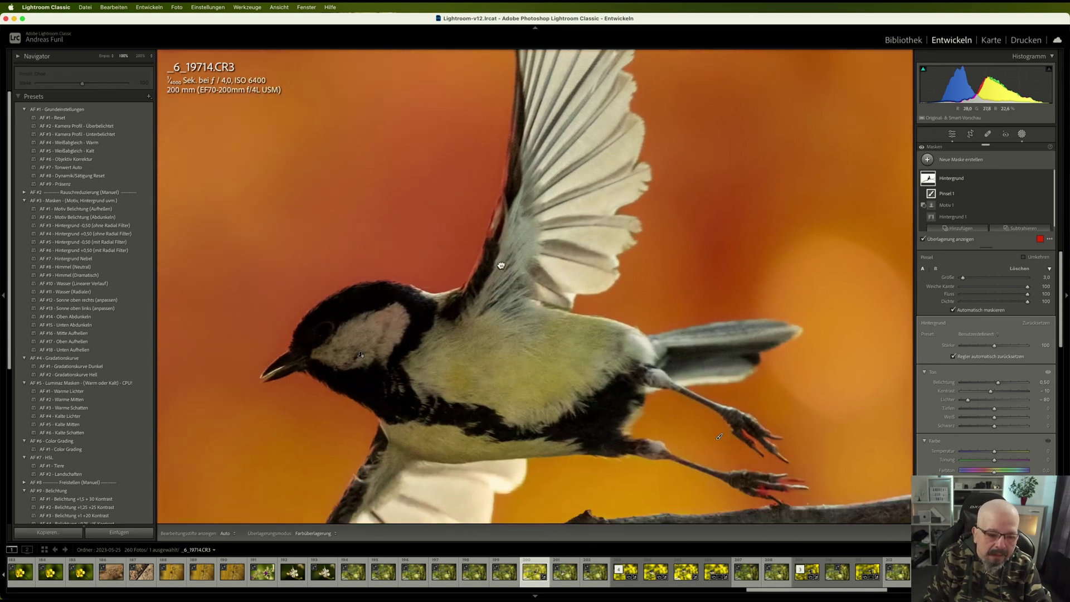
{"action": "scroll", "coordinate": [414, 345], "scroll_direction": "left", "scroll_amount": 5}
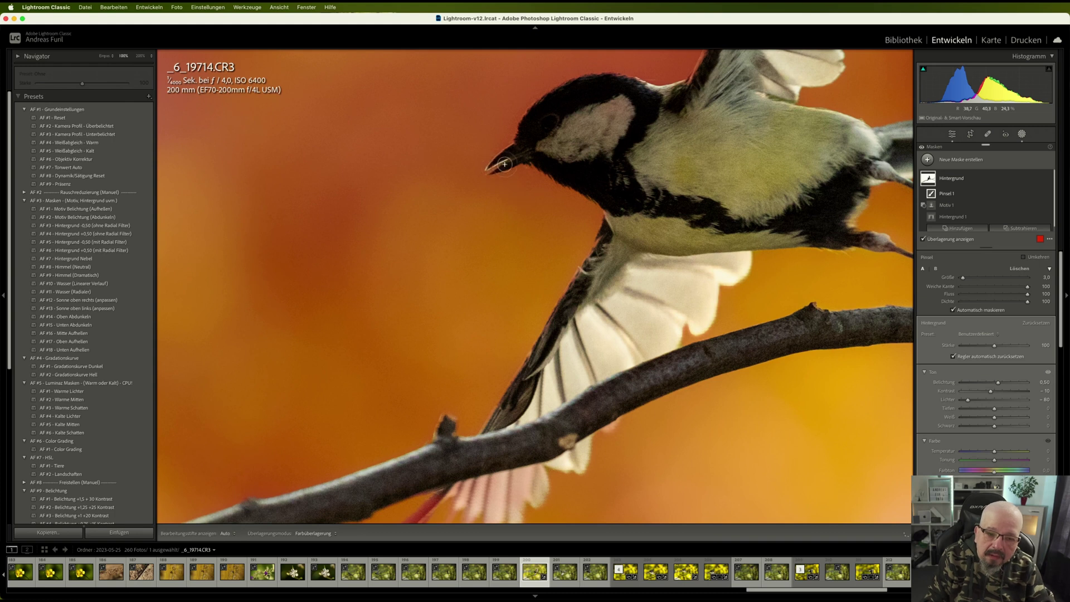
{"action": "mouse_move", "coordinate": [548, 312]}
{"action": "left_mouse_down"}
{"action": "mouse_move", "coordinate": [561, 287]}
{"action": "mouse_move", "coordinate": [569, 174]}
{"action": "left_mouse_up"}
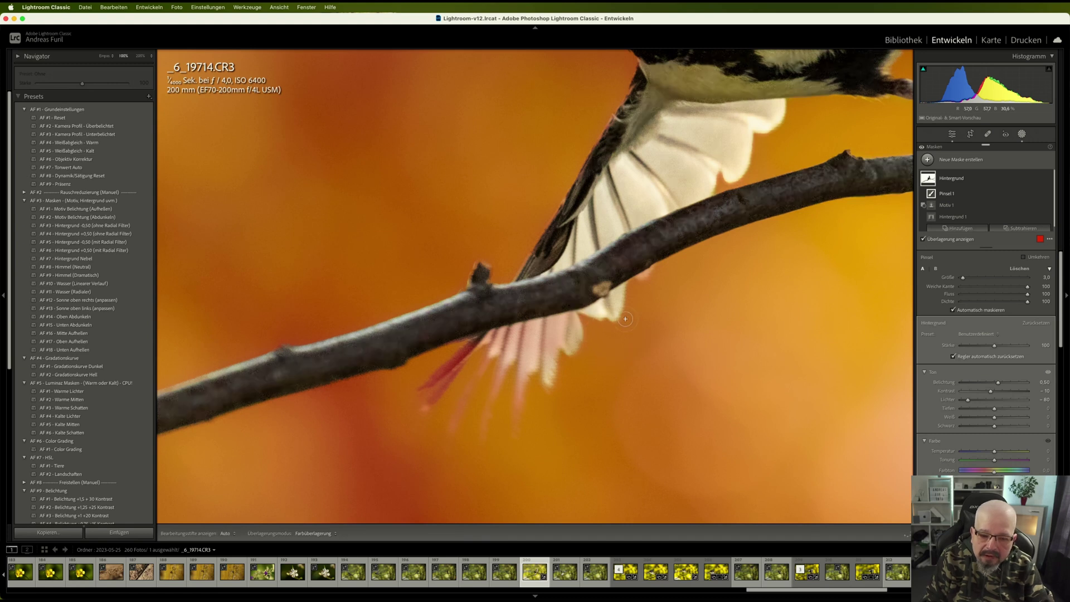
Add a Subtract brush and erase the mask from the branch edge and tail feathers
{"action": "left_click", "coordinate": [1019, 228]}
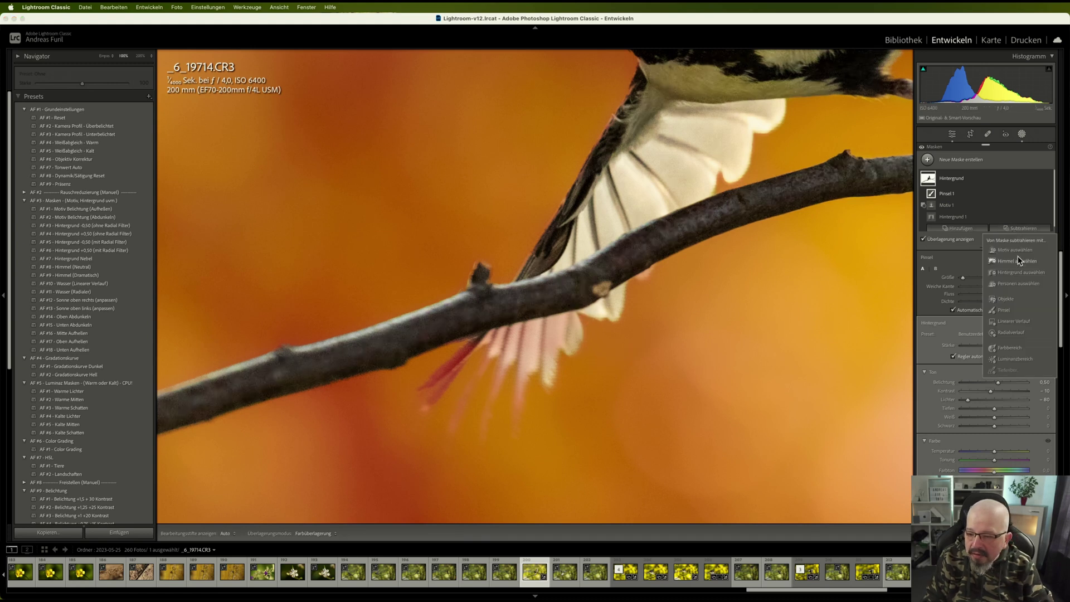
{"action": "left_click", "coordinate": [1000, 310]}
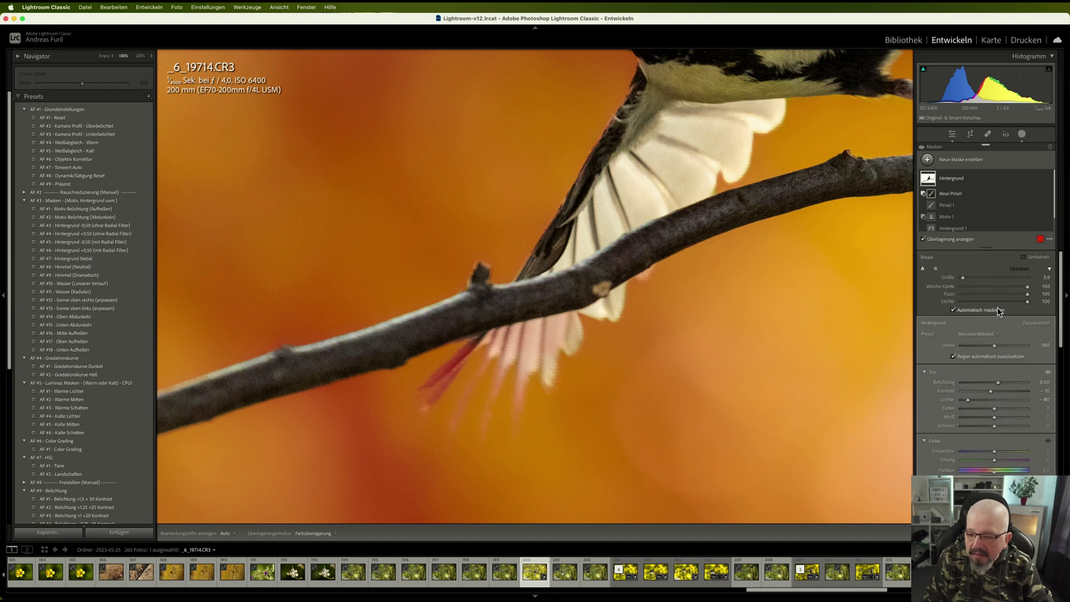
{"action": "key", "text": "h"}
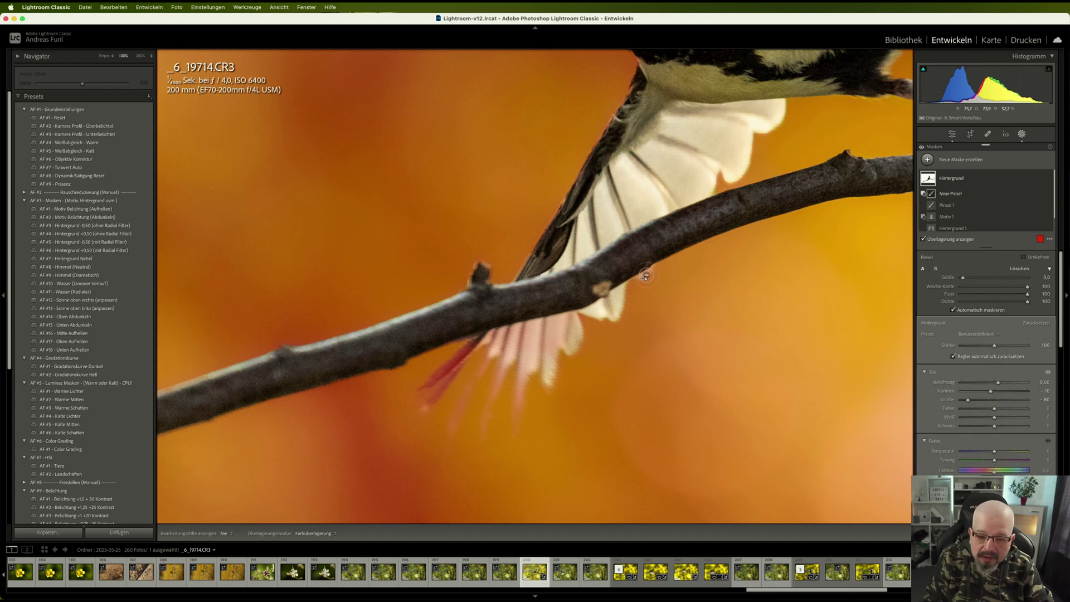
{"action": "left_click_drag", "start_coordinate": [641, 272], "coordinate": [652, 286]}
{"action": "key", "text": "h"}
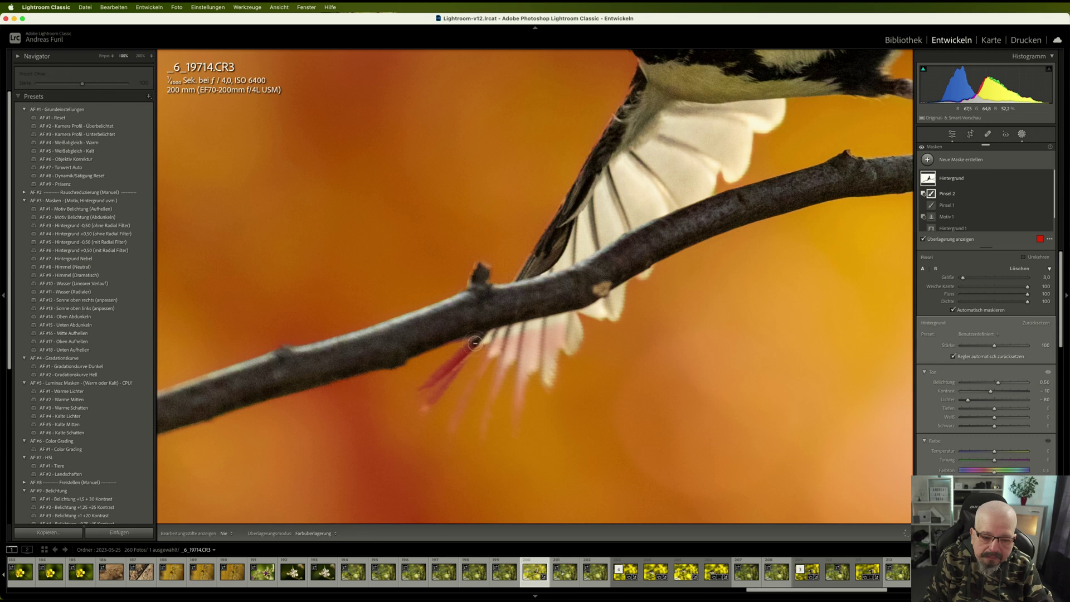
{"action": "mouse_move", "coordinate": [464, 353]}
{"action": "left_mouse_down"}
{"action": "mouse_move", "coordinate": [434, 376]}
{"action": "mouse_move", "coordinate": [461, 352]}
{"action": "mouse_move", "coordinate": [429, 404]}
{"action": "mouse_move", "coordinate": [460, 362]}
{"action": "mouse_move", "coordinate": [503, 340]}
{"action": "mouse_move", "coordinate": [529, 356]}
{"action": "mouse_move", "coordinate": [545, 339]}
{"action": "left_mouse_up"}
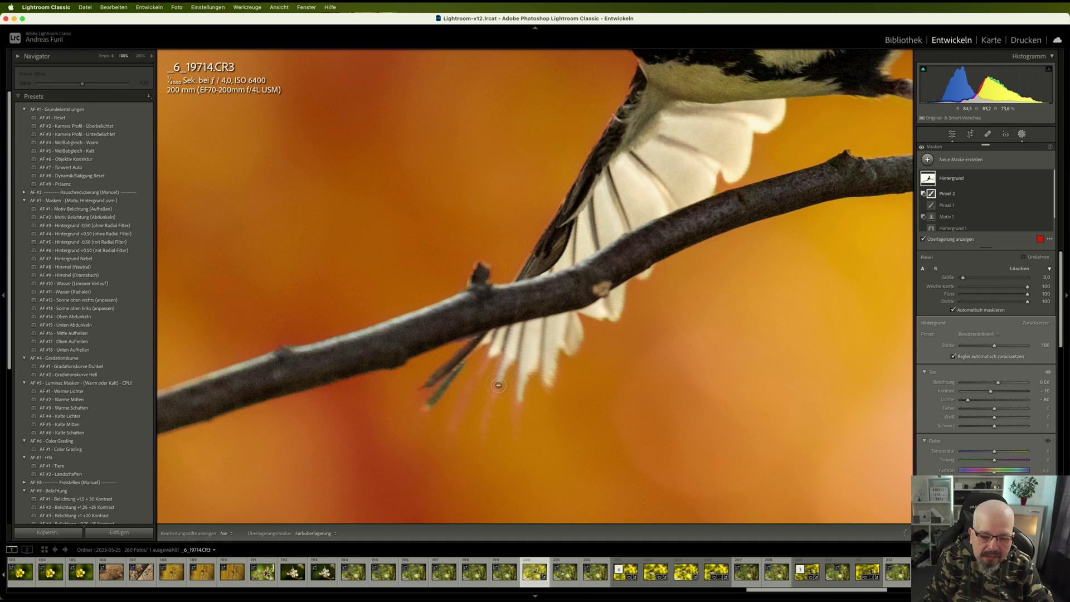
Check the raised wing, close Masking, and view the photo at 100%, then Fit
{"action": "key", "text": "h"}
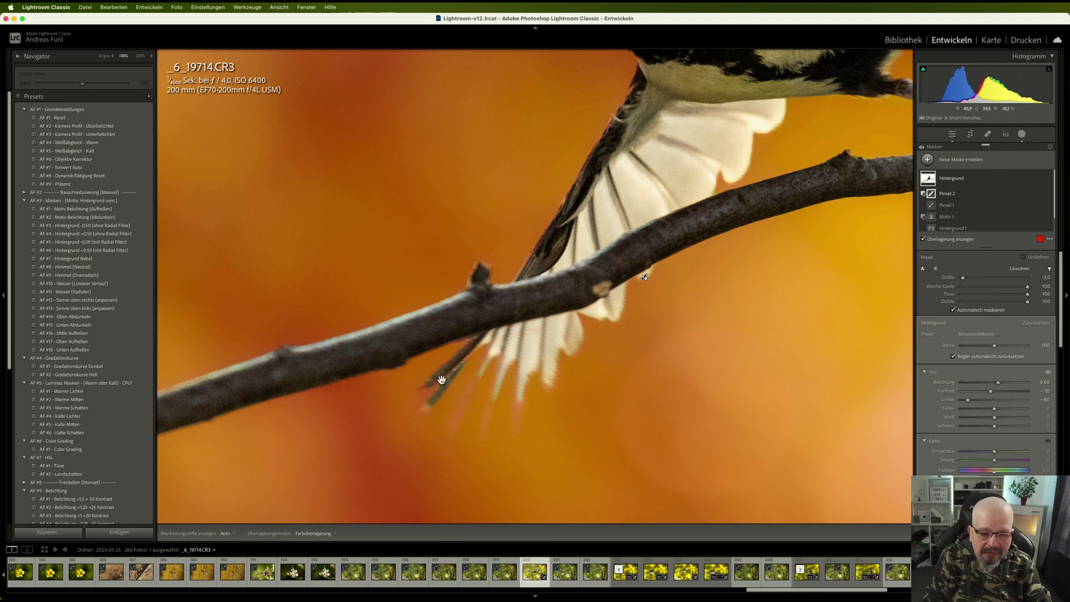
{"action": "scroll", "coordinate": [501, 345], "scroll_direction": "up", "scroll_amount": 5}
{"action": "scroll", "coordinate": [485, 362], "scroll_direction": "up", "scroll_amount": 5}
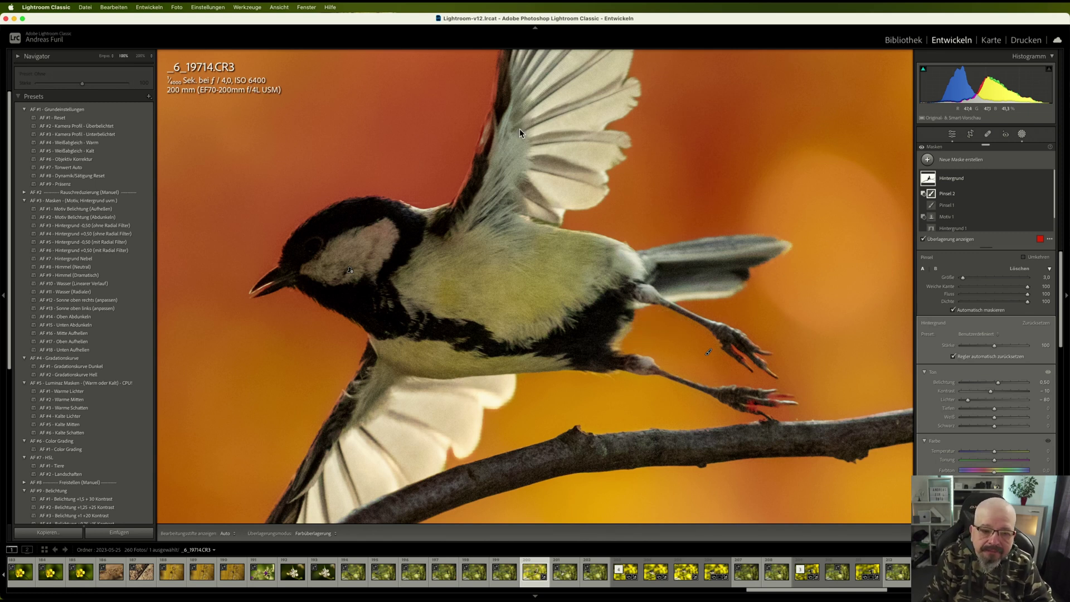
{"action": "key", "text": "h"}
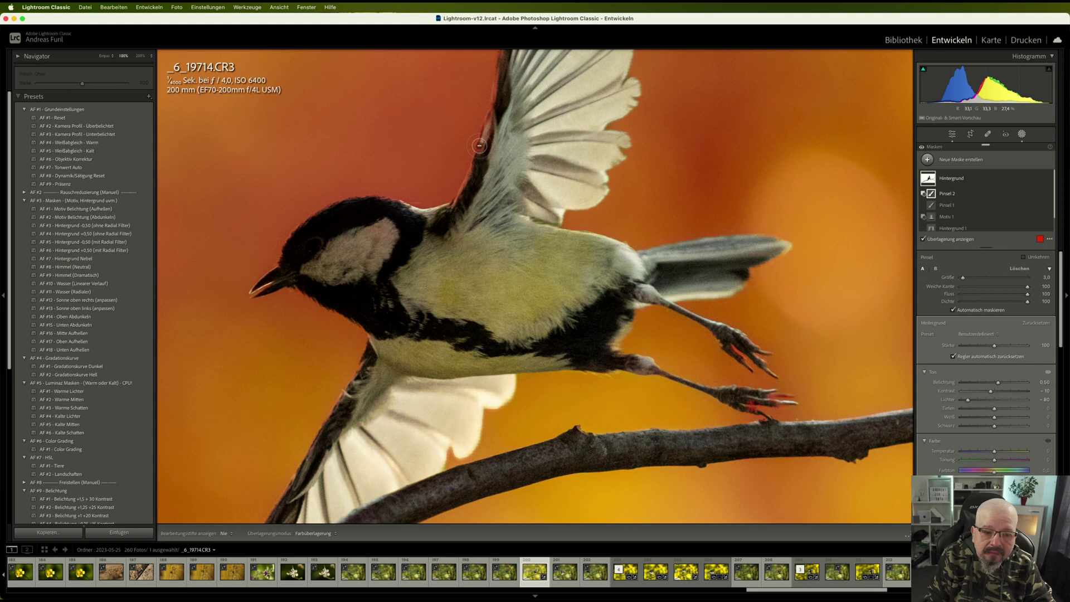
{"action": "key", "text": "h"}
{"action": "mouse_move", "coordinate": [551, 127]}
{"action": "left_mouse_down"}
{"action": "mouse_move", "coordinate": [503, 213]}
{"action": "mouse_move", "coordinate": [523, 136]}
{"action": "left_mouse_up"}
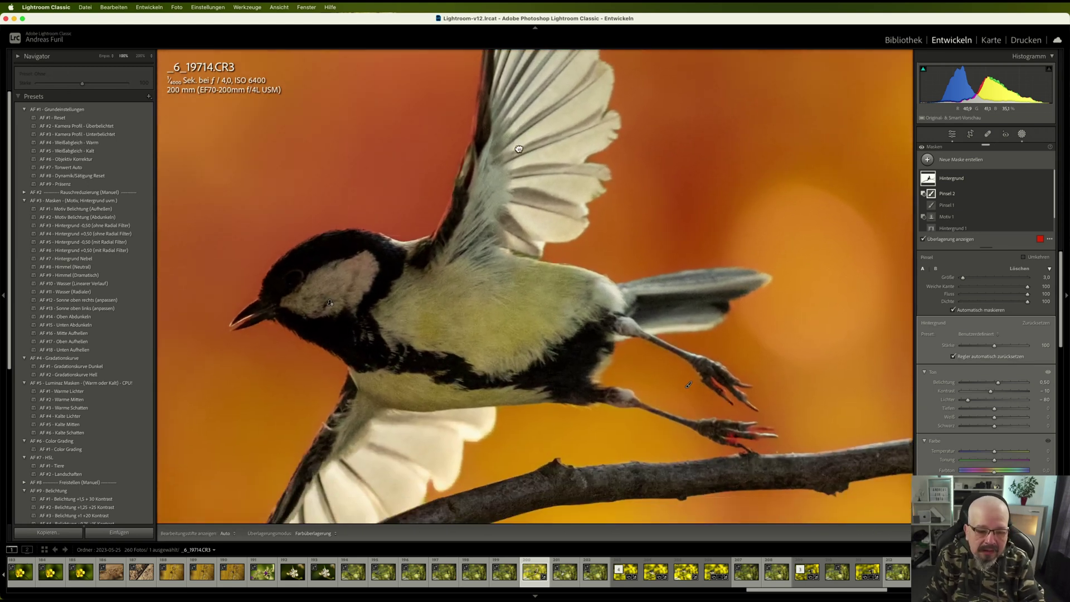
{"action": "left_click", "coordinate": [1021, 136]}
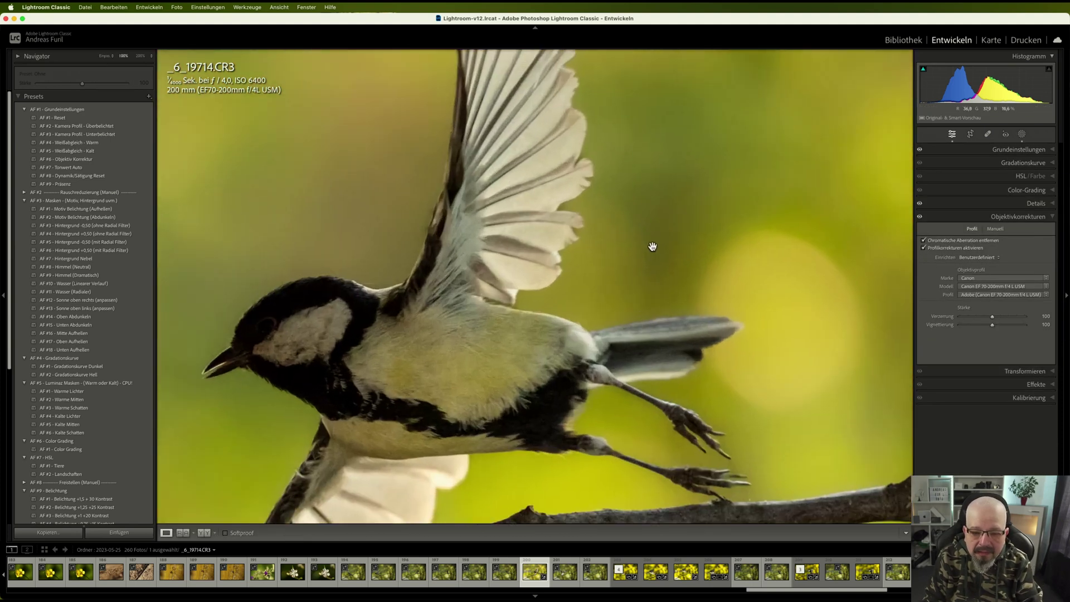
{"action": "left_click", "coordinate": [646, 247]}
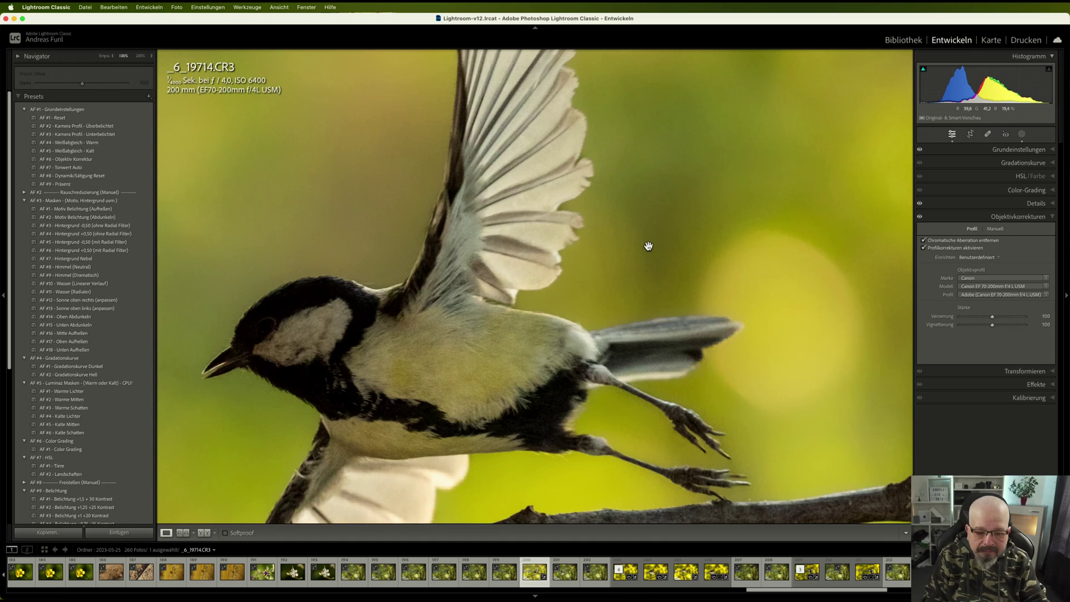
{"action": "left_click", "coordinate": [648, 246]}
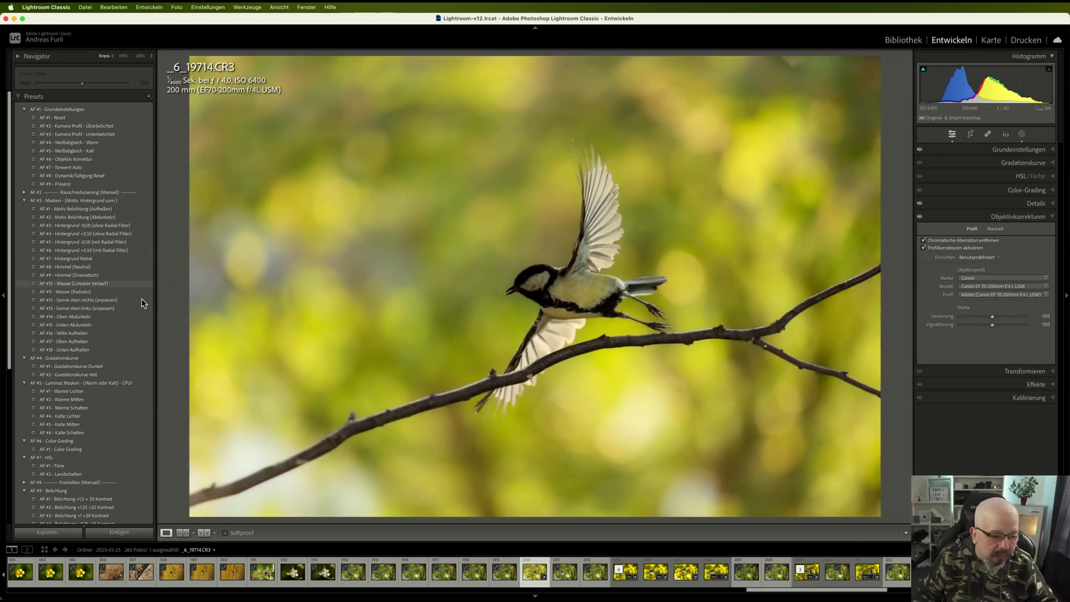
Apply Gradationskurve Dunkel, Warme Lichter, Warme Mitten, Kalte Schatten, Color Grading, and AF #1 - Tiere presets
{"action": "left_click", "coordinate": [92, 367]}
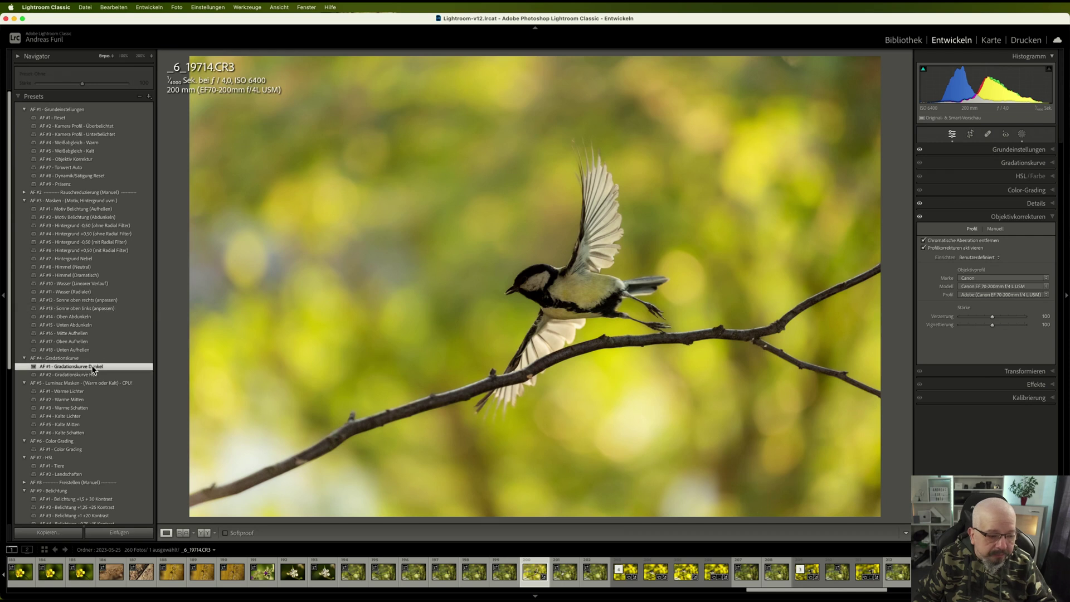
{"action": "left_click", "coordinate": [85, 393]}
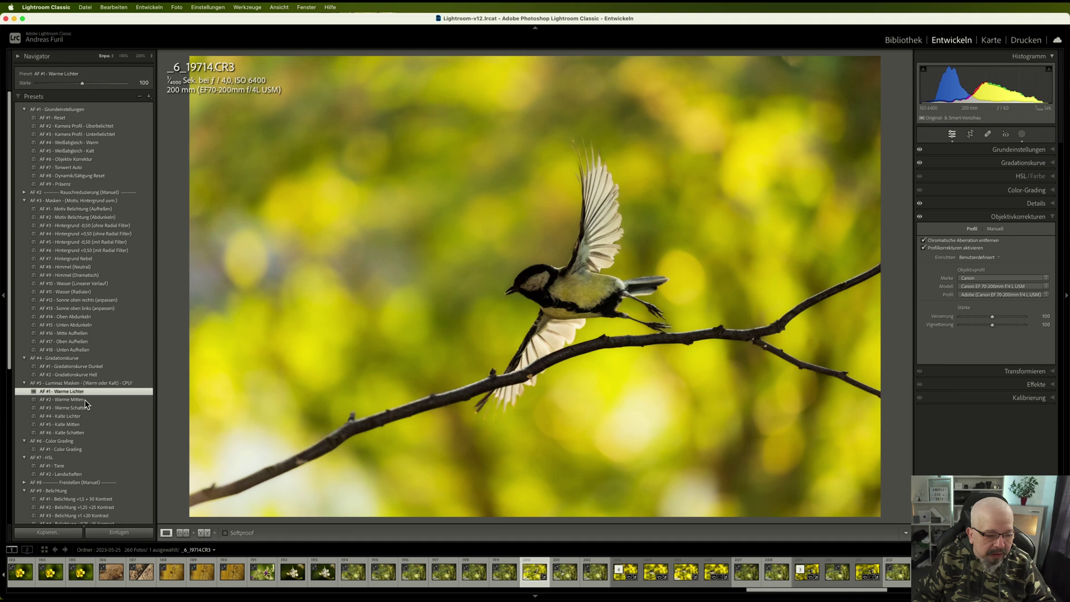
{"action": "left_click", "coordinate": [85, 400]}
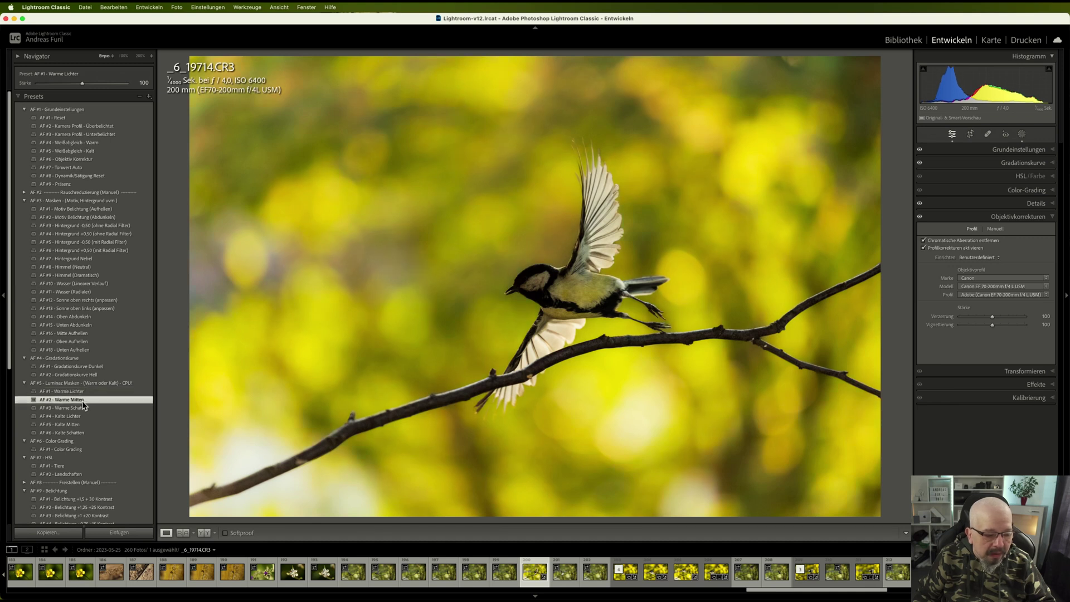
{"action": "left_click", "coordinate": [77, 433]}
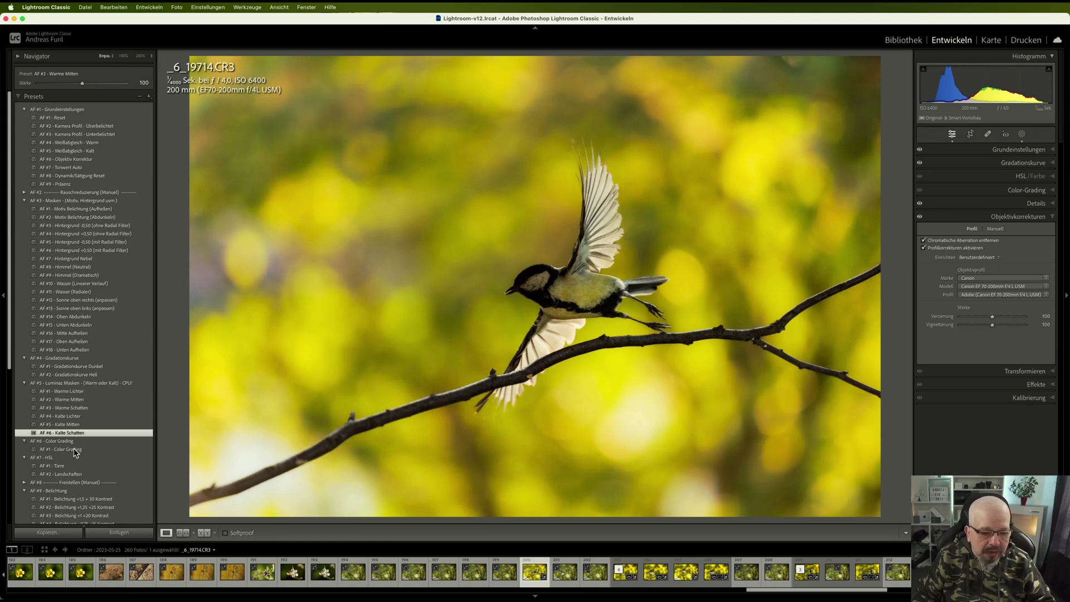
{"action": "left_click", "coordinate": [73, 449]}
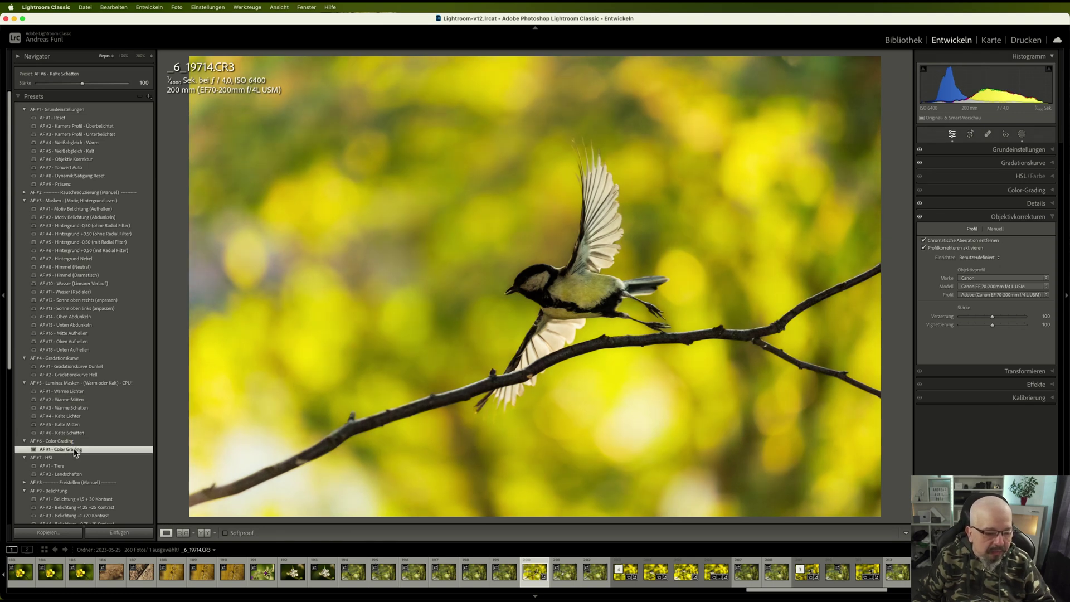
{"action": "left_click", "coordinate": [69, 464]}
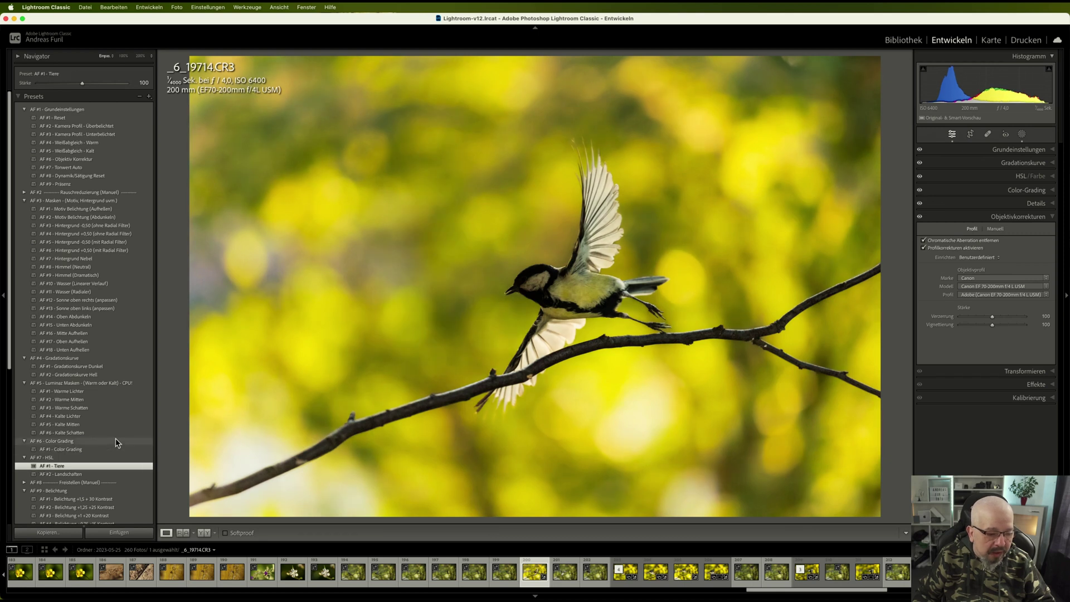
Apply presets Belichtung +0,25 +5 Kontrast, Dunst entfernen +15, Kalibrierung, Sättigung -10, and Dynamik +10
{"action": "scroll", "coordinate": [115, 438], "scroll_direction": "down", "scroll_amount": 3}
{"action": "scroll", "coordinate": [116, 439], "scroll_direction": "down", "scroll_amount": 3}
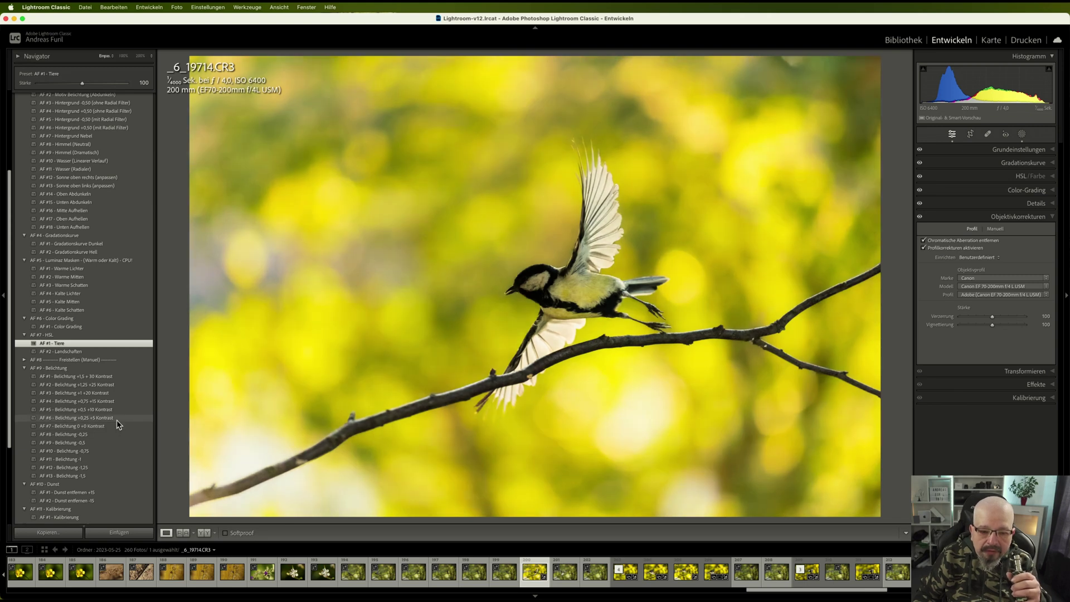
{"action": "left_click", "coordinate": [115, 418]}
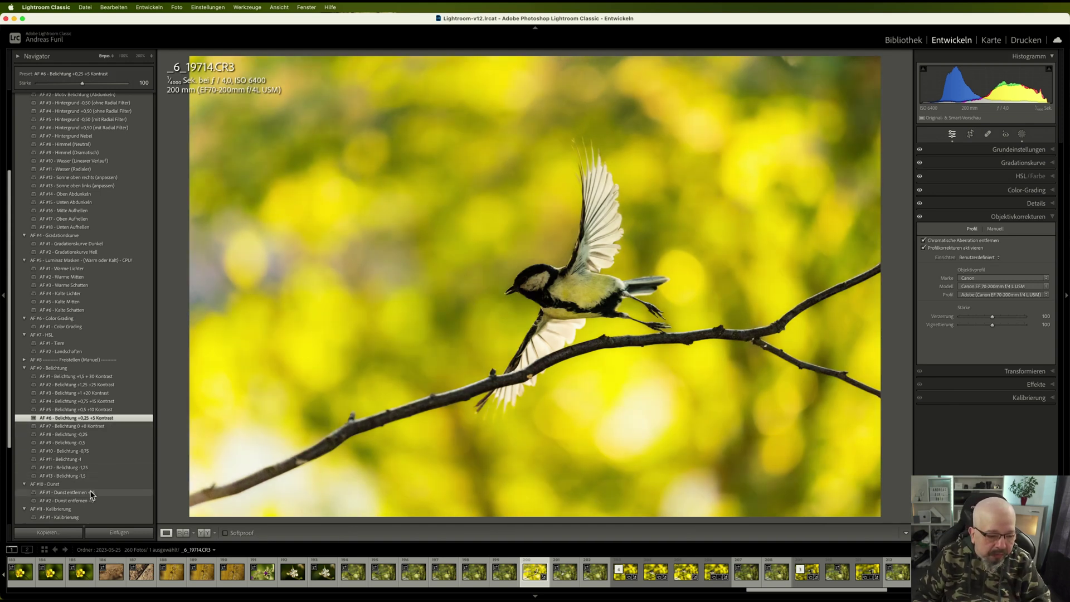
{"action": "left_click", "coordinate": [92, 494]}
{"action": "scroll", "coordinate": [125, 464], "scroll_direction": "down", "scroll_amount": 1}
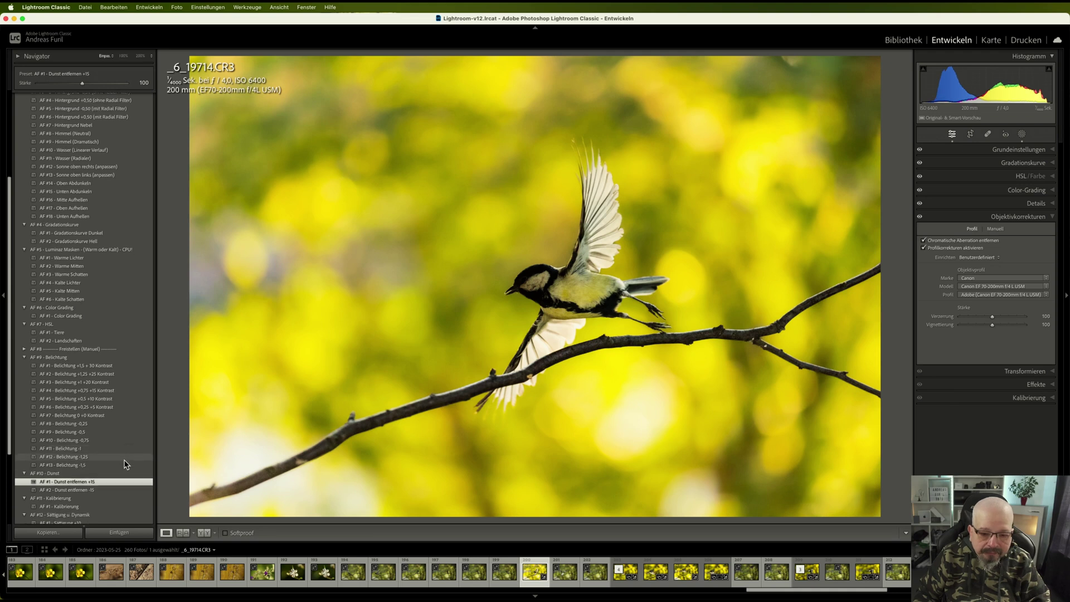
{"action": "scroll", "coordinate": [125, 465], "scroll_direction": "down", "scroll_amount": 2}
{"action": "left_click", "coordinate": [115, 458]}
{"action": "left_click", "coordinate": [95, 481]}
{"action": "left_click", "coordinate": [102, 488]}
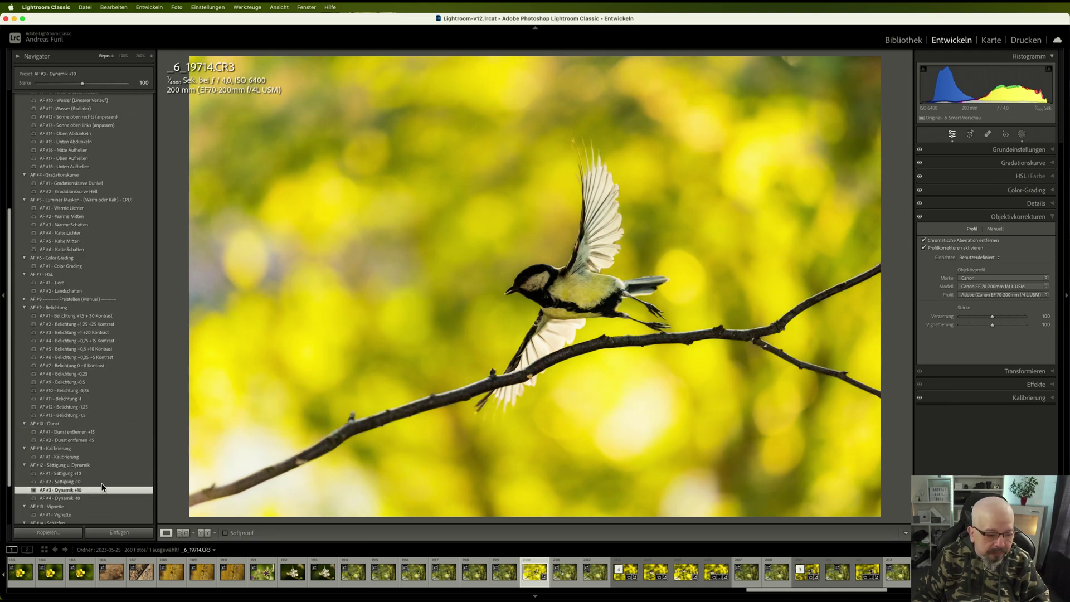
{"action": "scroll", "coordinate": [112, 479], "scroll_direction": "down", "scroll_amount": 3}
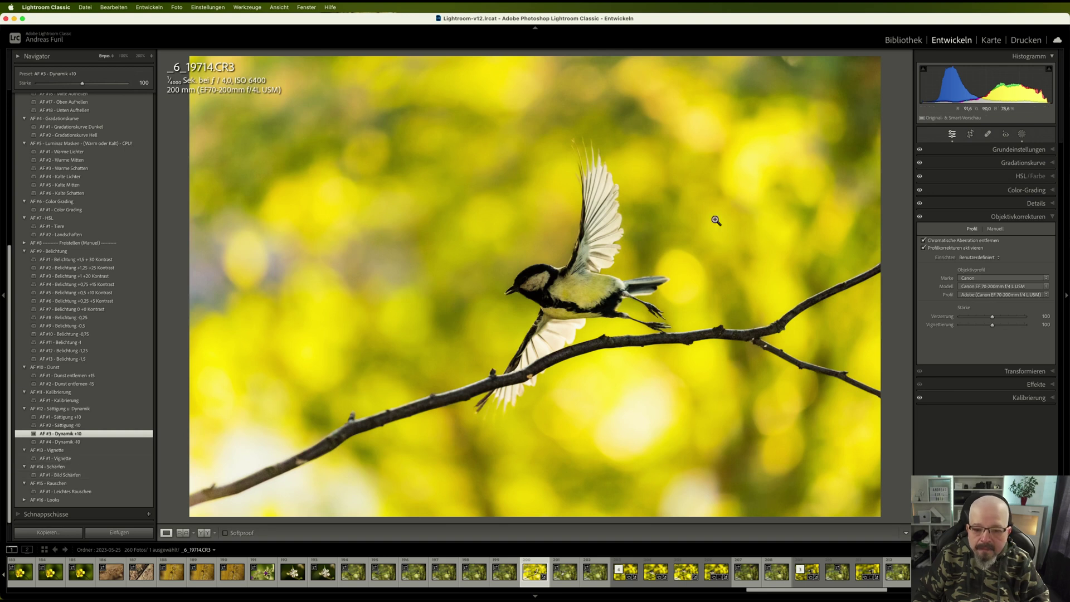
Crop tighter around the great tit with the aspect ratio locked, and apply the crop
{"action": "left_click", "coordinate": [970, 134]}
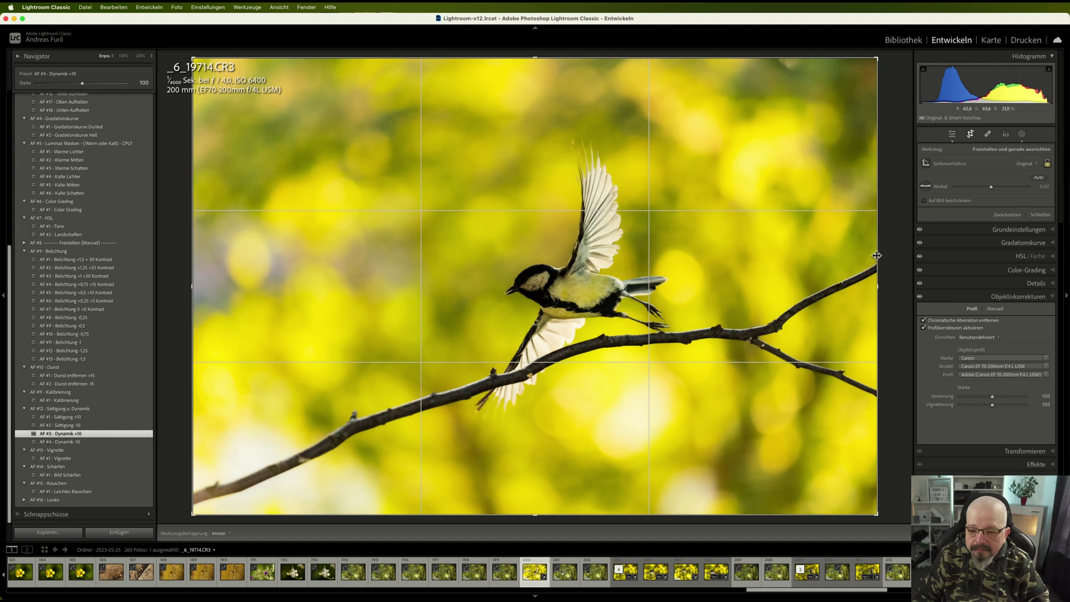
{"action": "left_click_drag", "start_coordinate": [841, 249], "coordinate": [758, 252]}
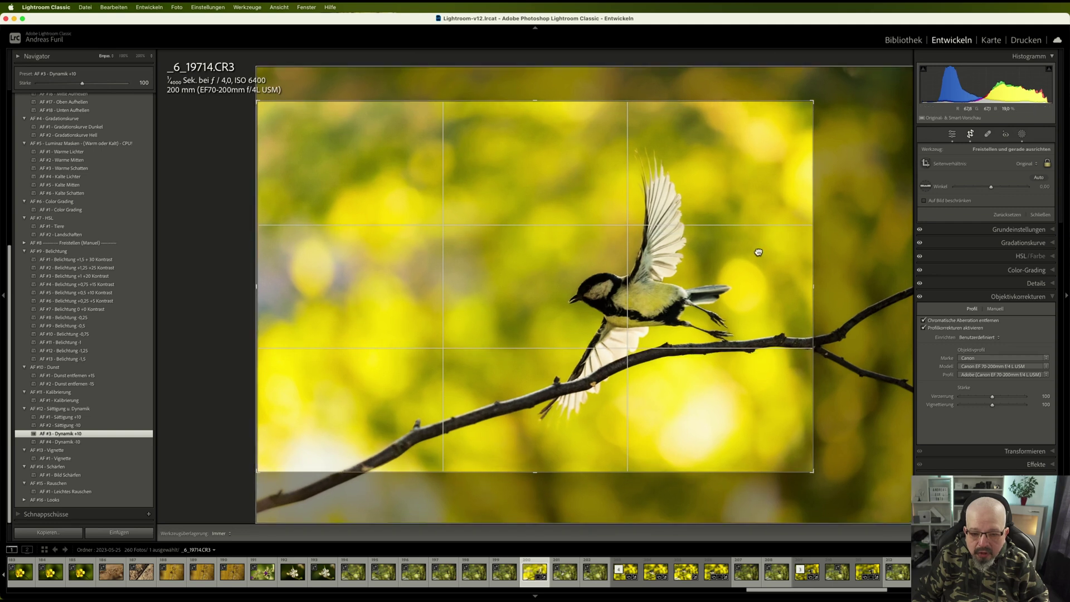
{"action": "key", "text": "Return"}
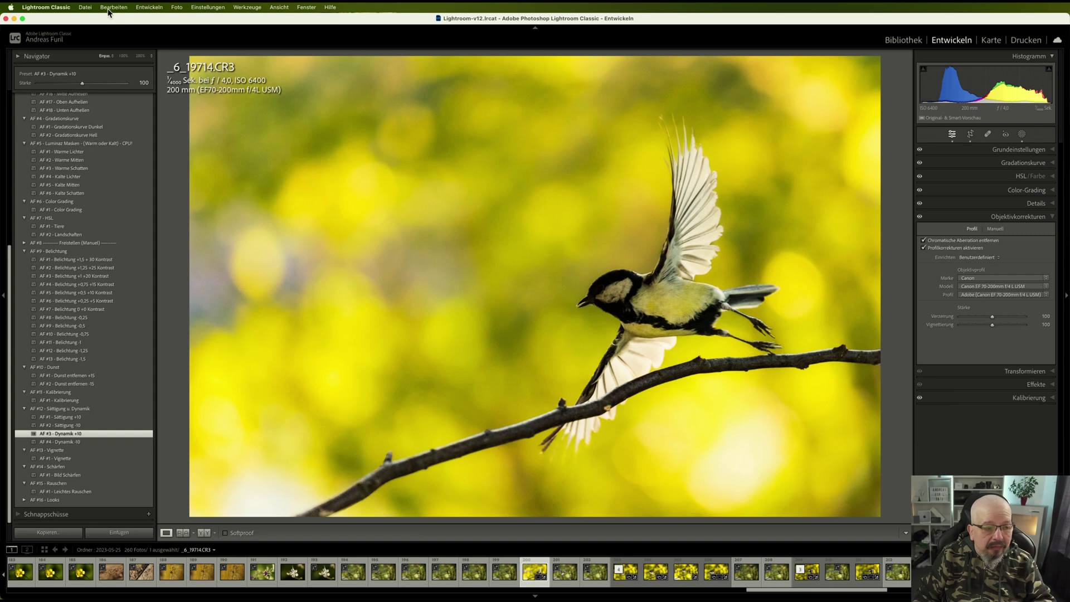
Send the photo to DxO PureRAW 3 via Datei > Zusatzmoduloptionen
{"action": "left_click", "coordinate": [85, 6]}
{"action": "mouse_move", "coordinate": [106, 197]}
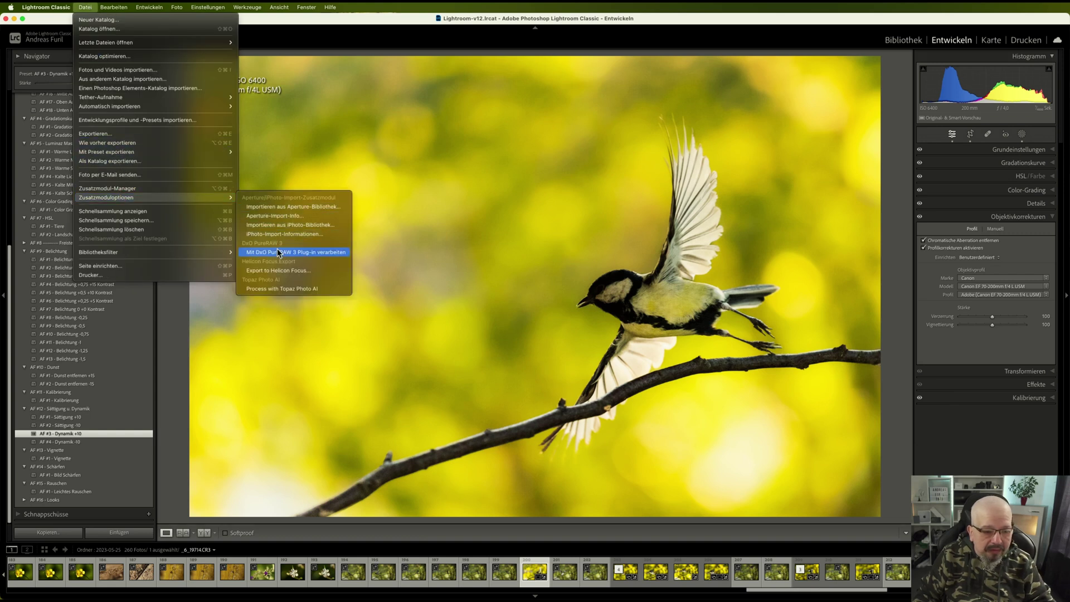
{"action": "left_click", "coordinate": [277, 251]}
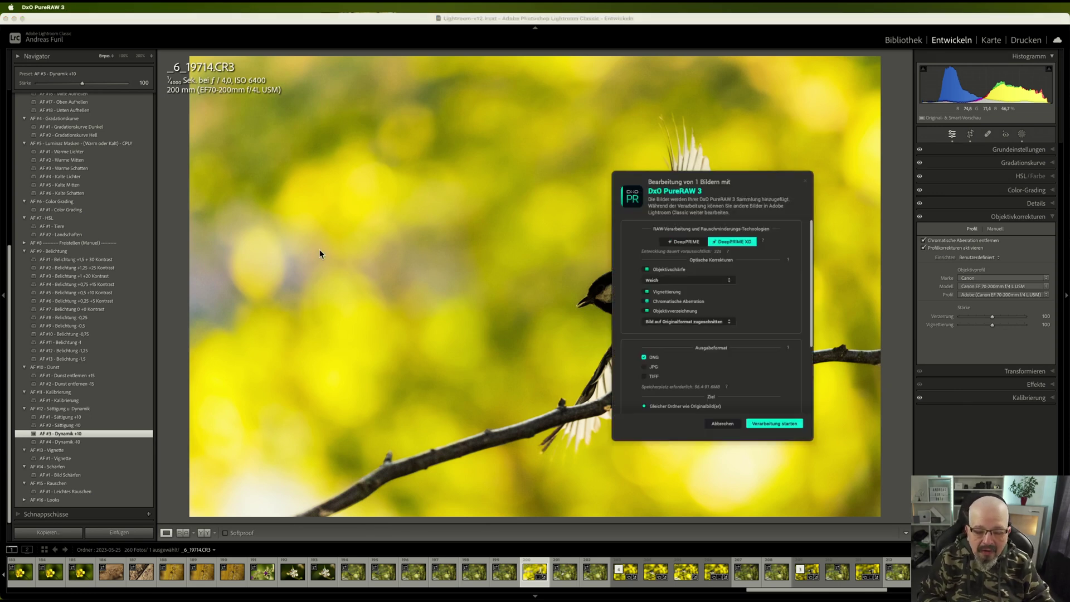
Start DxO PureRAW 3 processing with DeepPRIME XD and DNG output
{"action": "left_click", "coordinate": [756, 424]}
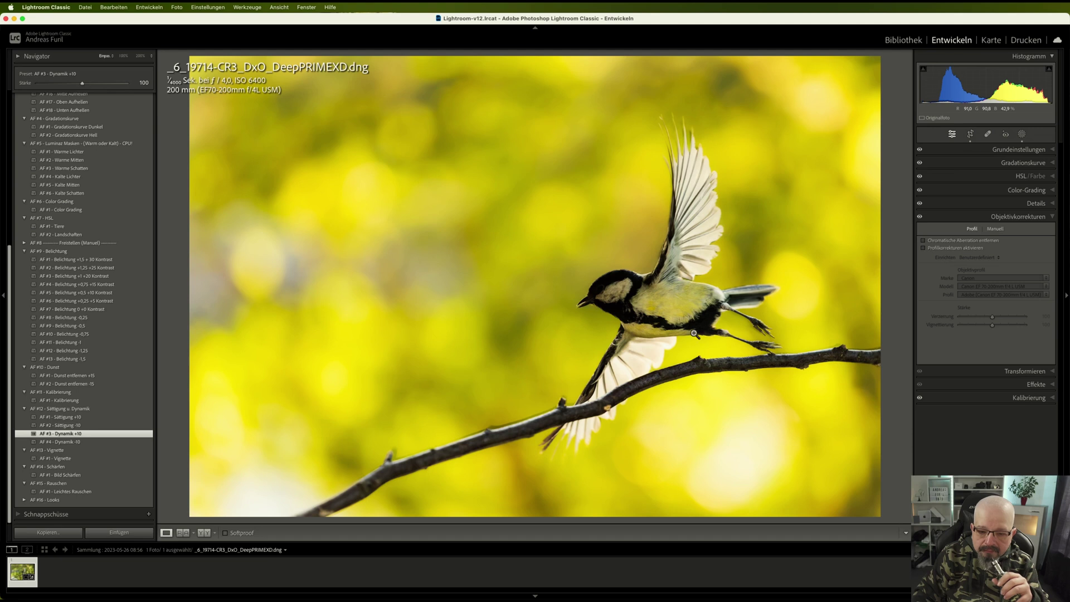
Check the denoised great tit at 100% zoom, pan to its head, and open Masking
{"action": "left_click", "coordinate": [649, 312]}
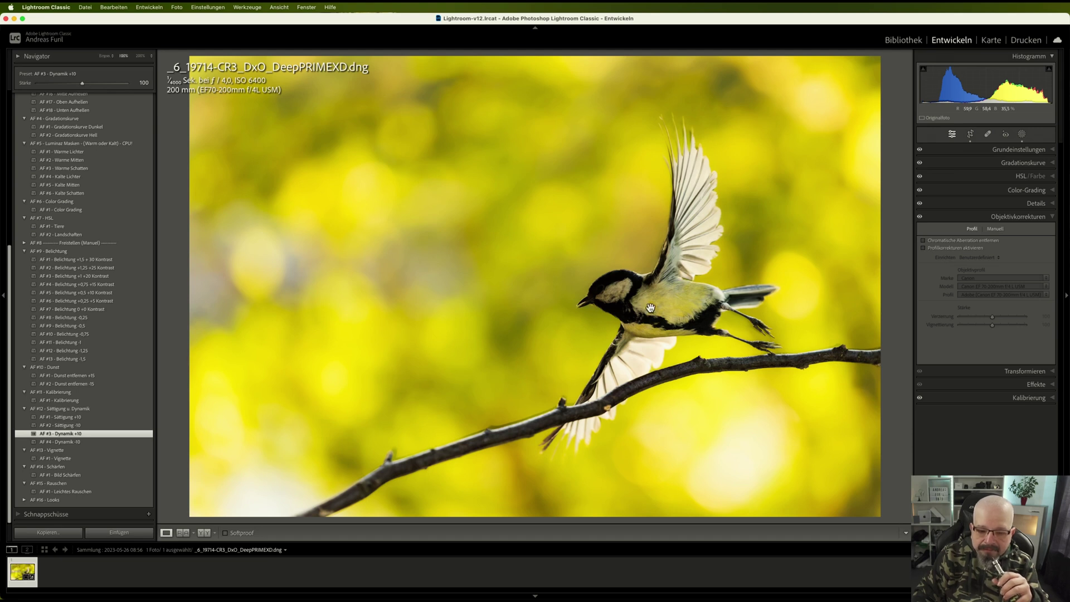
{"action": "left_click", "coordinate": [650, 306]}
{"action": "left_click", "coordinate": [650, 306]}
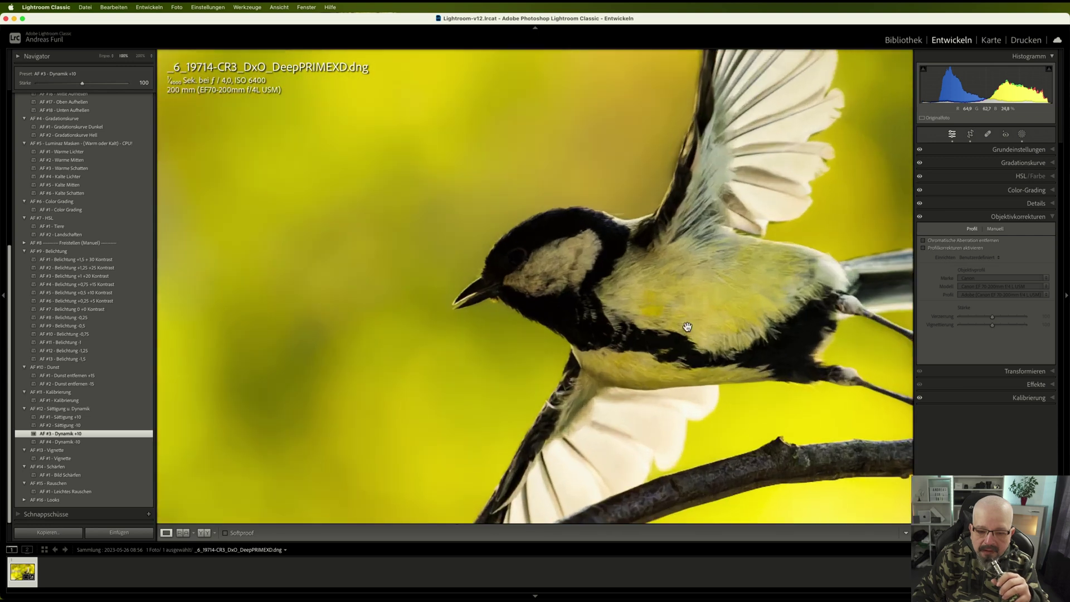
{"action": "left_click_drag", "start_coordinate": [701, 328], "coordinate": [667, 327]}
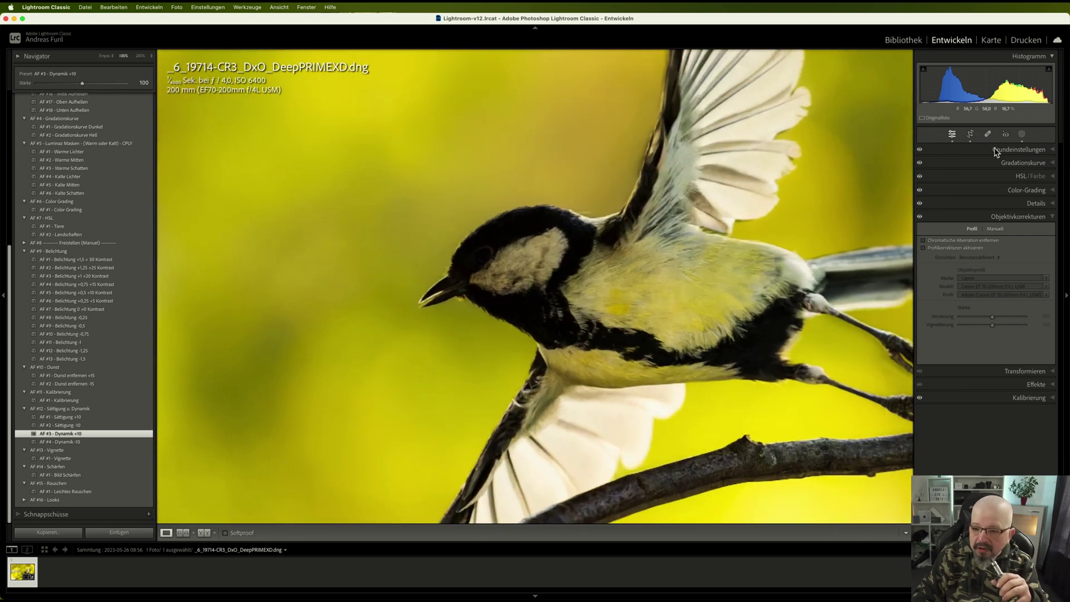
{"action": "left_click", "coordinate": [1022, 134]}
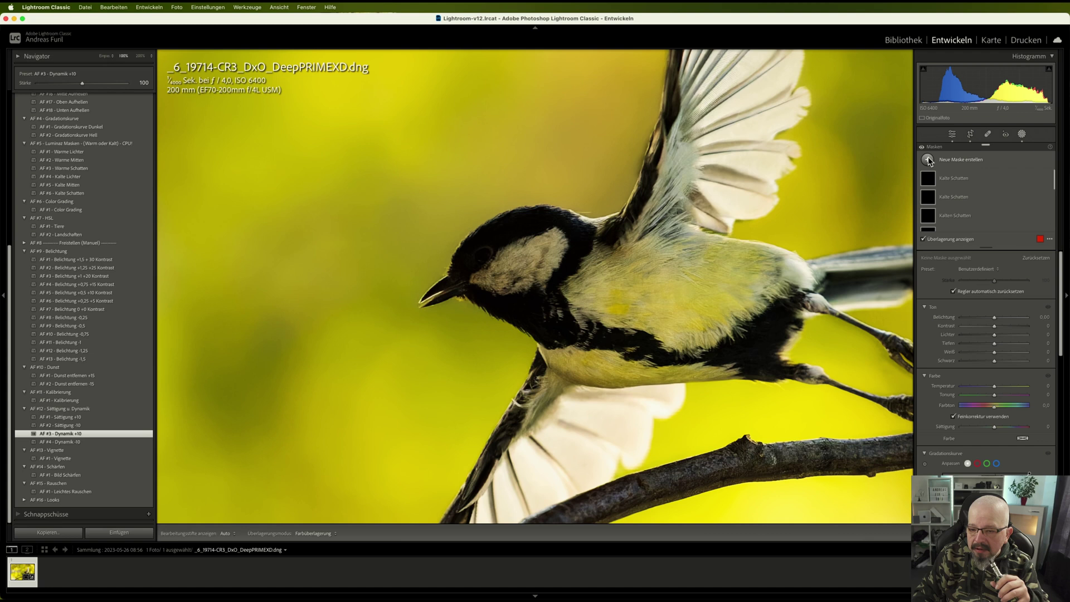
Create a new Brush mask and paint over the great tit's black crown and neck
{"action": "left_click", "coordinate": [927, 160]}
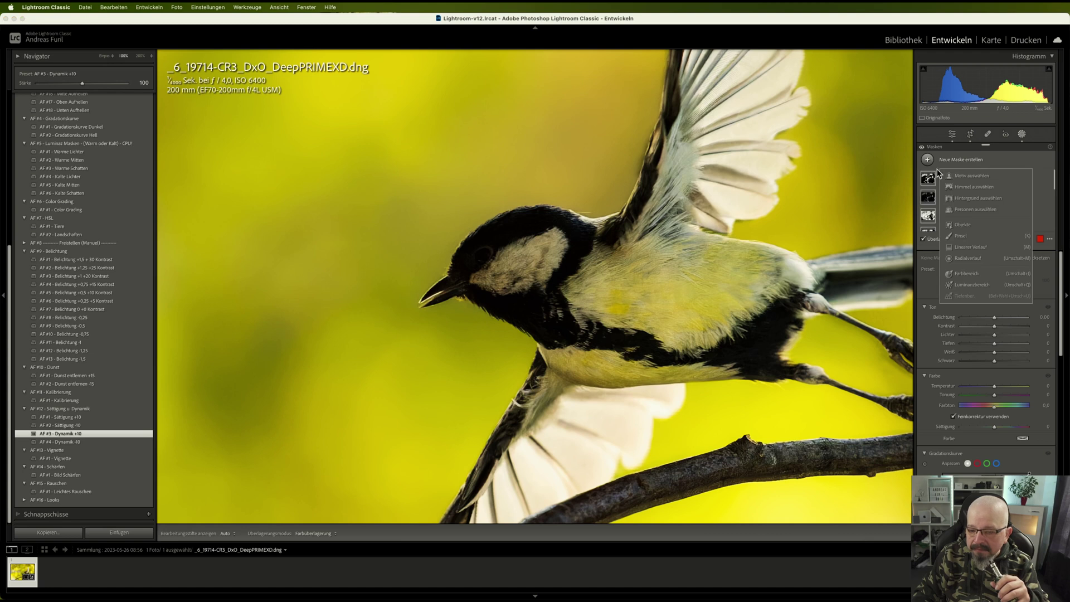
{"action": "left_click", "coordinate": [959, 237]}
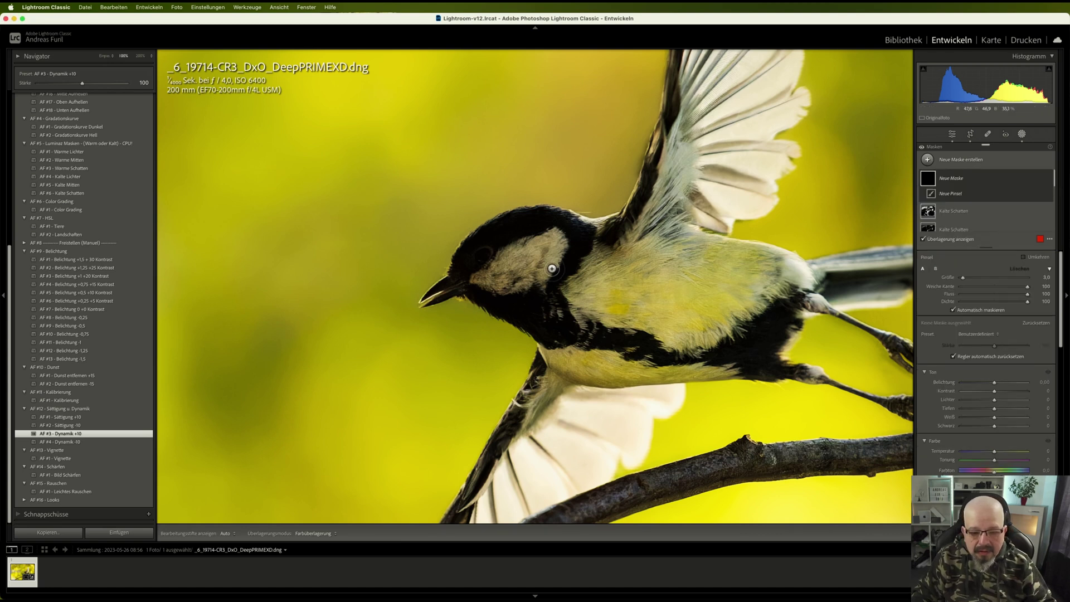
{"action": "scroll", "coordinate": [555, 264], "scroll_direction": "up", "scroll_amount": 5}
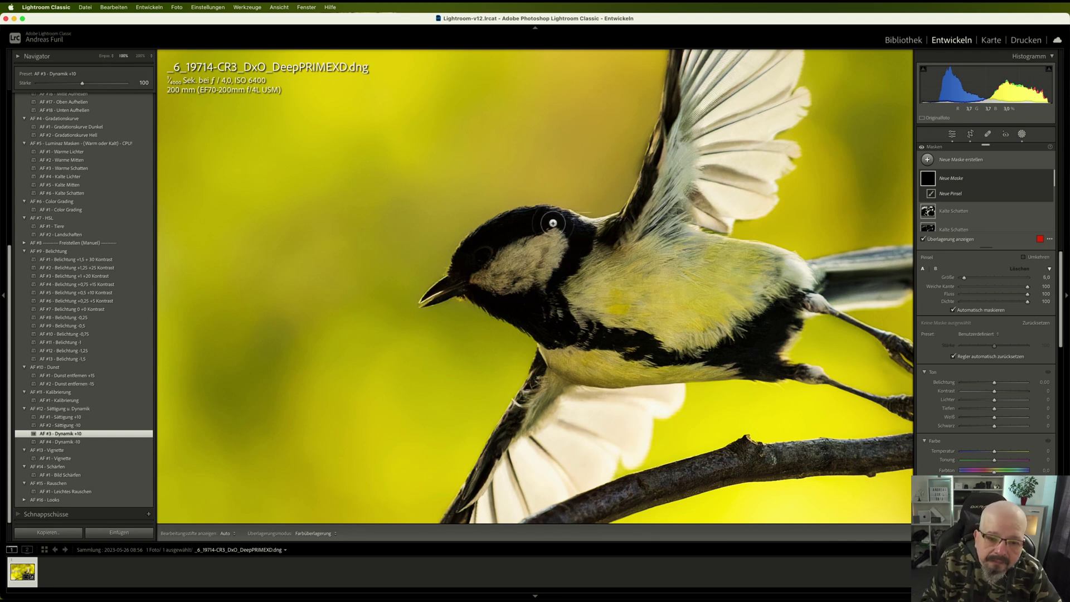
{"action": "mouse_move", "coordinate": [552, 222]}
{"action": "left_mouse_down"}
{"action": "mouse_move", "coordinate": [461, 263]}
{"action": "mouse_move", "coordinate": [458, 285]}
{"action": "mouse_move", "coordinate": [519, 303]}
{"action": "mouse_move", "coordinate": [556, 337]}
{"action": "mouse_move", "coordinate": [558, 218]}
{"action": "mouse_move", "coordinate": [478, 232]}
{"action": "mouse_move", "coordinate": [483, 262]}
{"action": "left_mouse_up"}
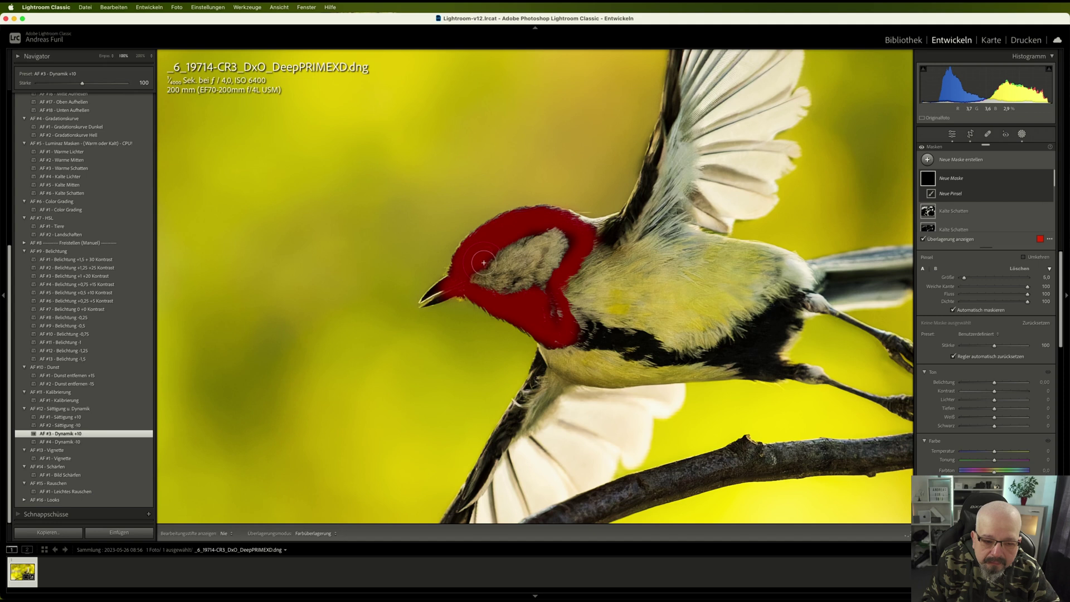
{"action": "mouse_move", "coordinate": [483, 262]}
{"action": "left_mouse_down"}
{"action": "mouse_move", "coordinate": [562, 223]}
{"action": "mouse_move", "coordinate": [575, 245]}
{"action": "mouse_move", "coordinate": [562, 287]}
{"action": "left_mouse_up"}
{"action": "key", "text": "h"}
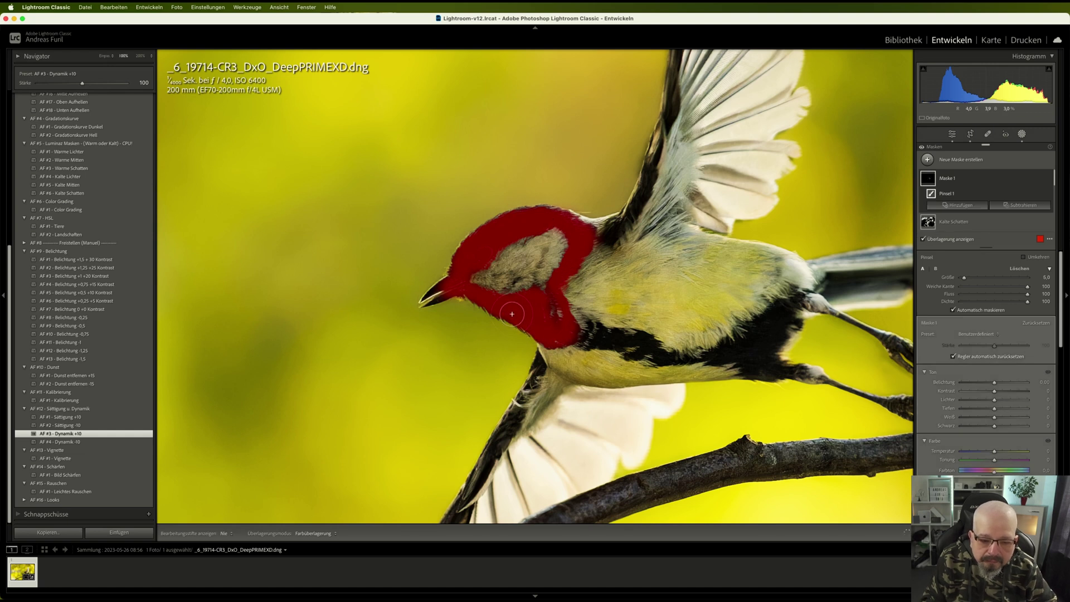
{"action": "key", "text": "h"}
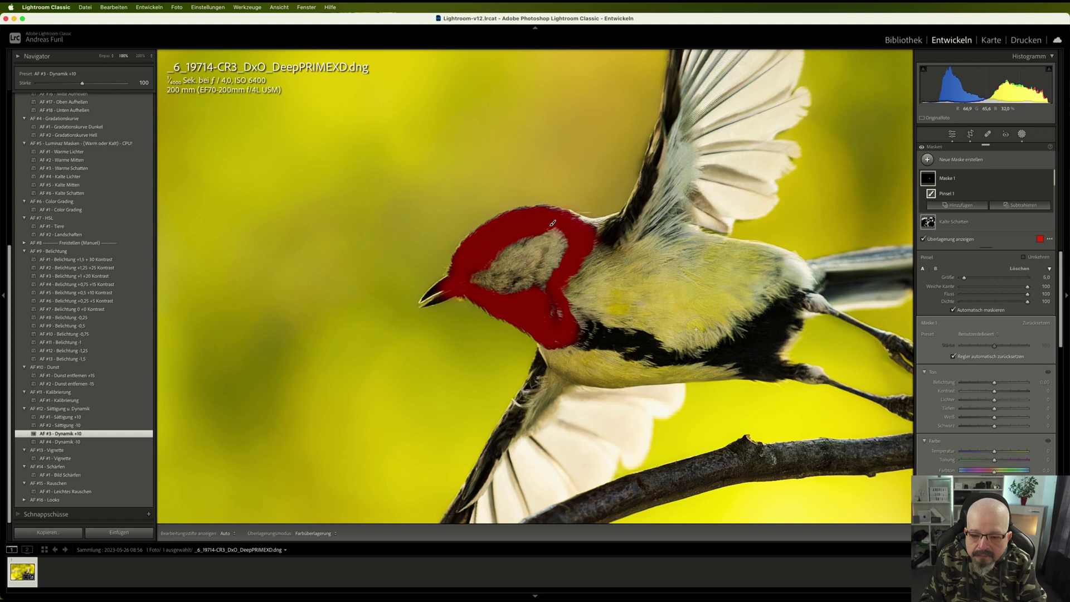
{"action": "scroll", "coordinate": [685, 312], "scroll_direction": "right", "scroll_amount": 5}
{"action": "scroll", "coordinate": [669, 290], "scroll_direction": "down", "scroll_amount": 2}
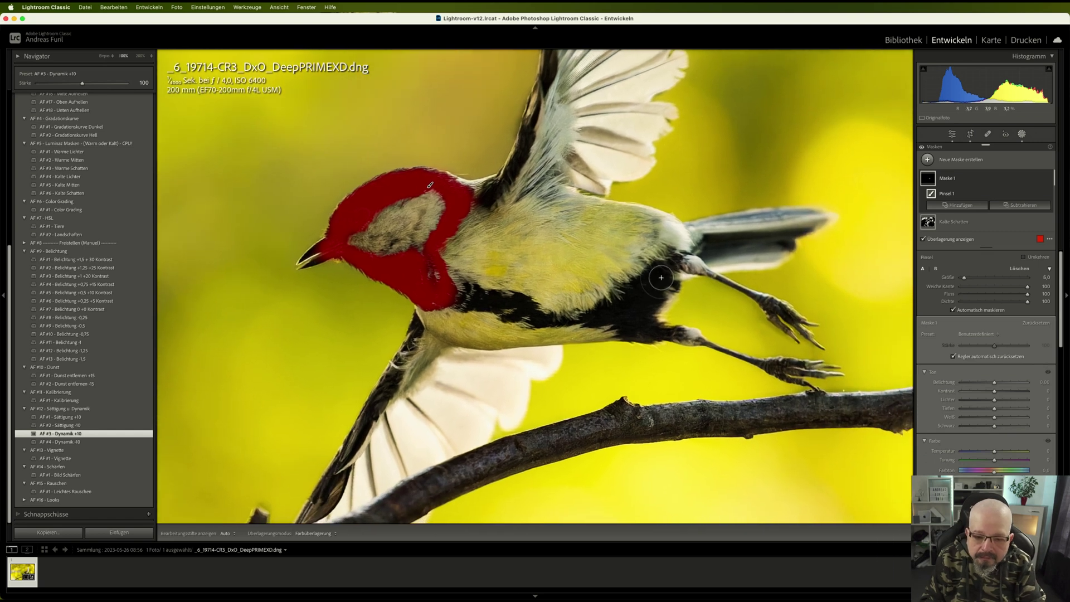
Extend the brush mask along the black back and breast band, then recentre on the bird
{"action": "key", "text": "h"}
{"action": "mouse_move", "coordinate": [643, 287]}
{"action": "left_mouse_down"}
{"action": "mouse_move", "coordinate": [665, 270]}
{"action": "mouse_move", "coordinate": [596, 310]}
{"action": "mouse_move", "coordinate": [627, 306]}
{"action": "mouse_move", "coordinate": [628, 324]}
{"action": "mouse_move", "coordinate": [660, 332]}
{"action": "mouse_move", "coordinate": [553, 319]}
{"action": "mouse_move", "coordinate": [477, 293]}
{"action": "mouse_move", "coordinate": [504, 308]}
{"action": "left_mouse_up"}
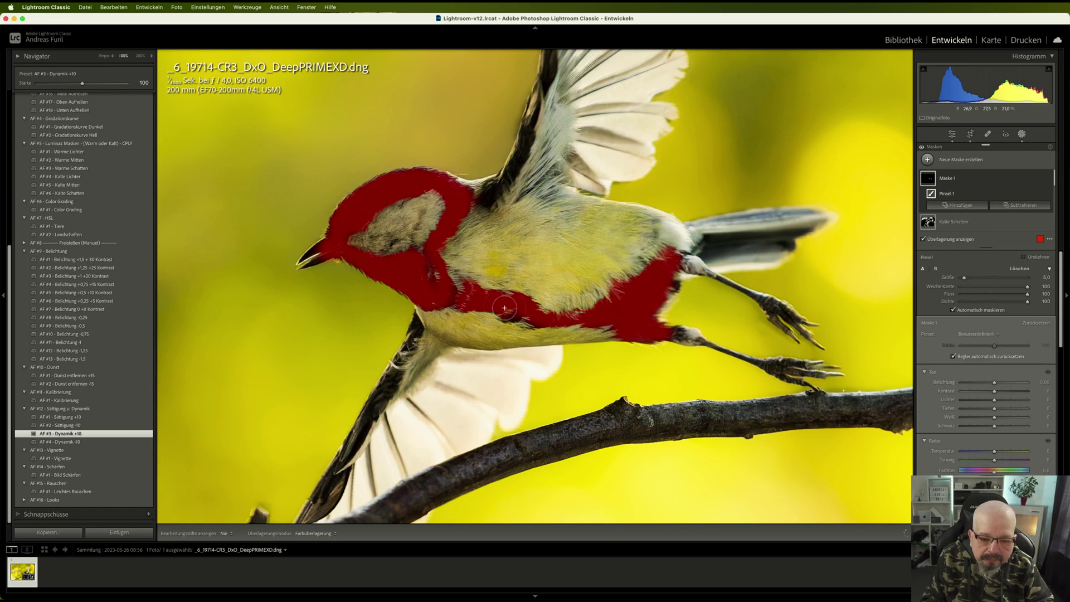
{"action": "key", "text": "h"}
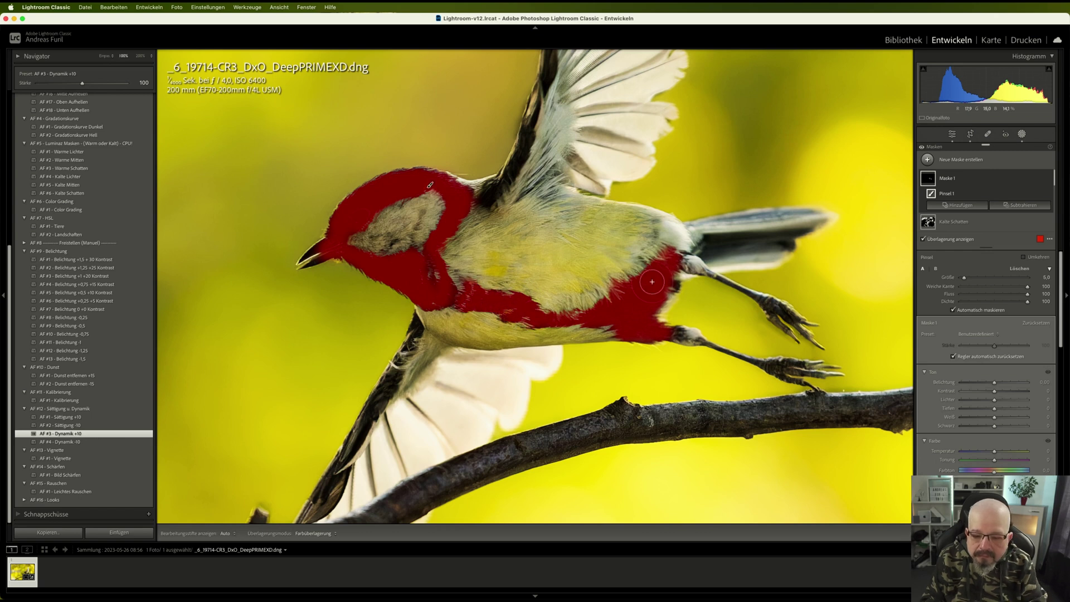
{"action": "mouse_move", "coordinate": [512, 292]}
{"action": "left_mouse_down"}
{"action": "mouse_move", "coordinate": [581, 385]}
{"action": "mouse_move", "coordinate": [629, 286]}
{"action": "mouse_move", "coordinate": [680, 349]}
{"action": "left_mouse_up"}
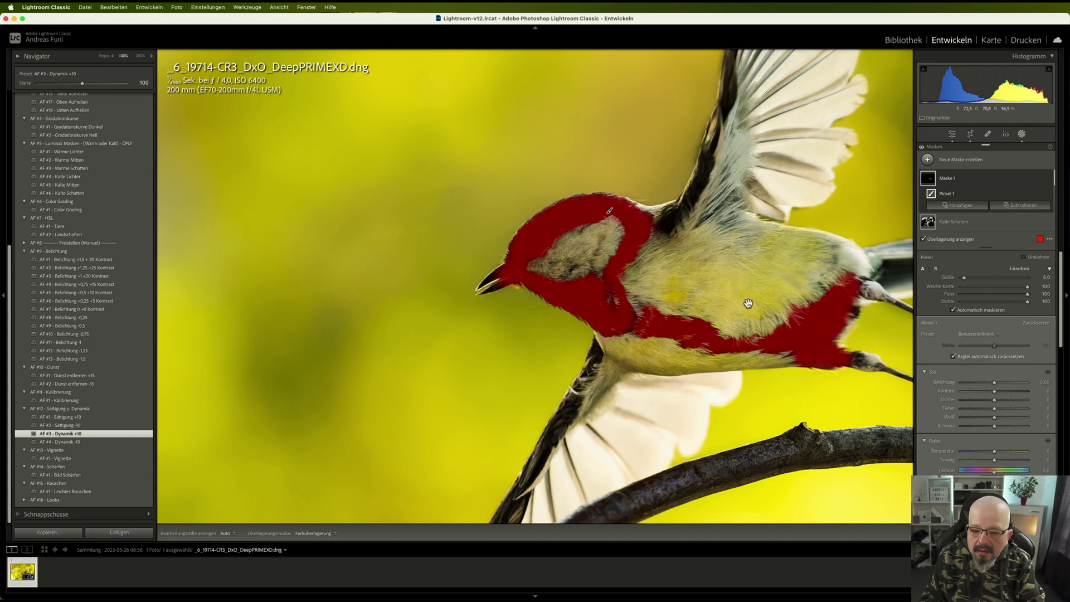
{"action": "left_click_drag", "start_coordinate": [748, 303], "coordinate": [697, 297]}
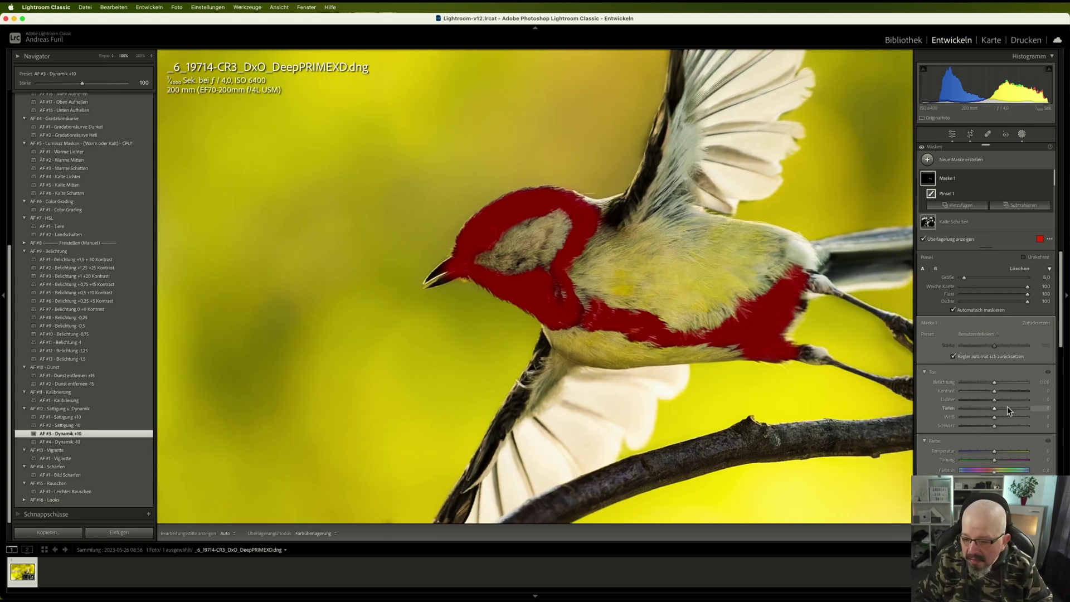
Raise the mask's Shadows and set Exposure to about +0.46 to brighten the black plumage
{"action": "left_click_drag", "start_coordinate": [996, 410], "coordinate": [1011, 413]}
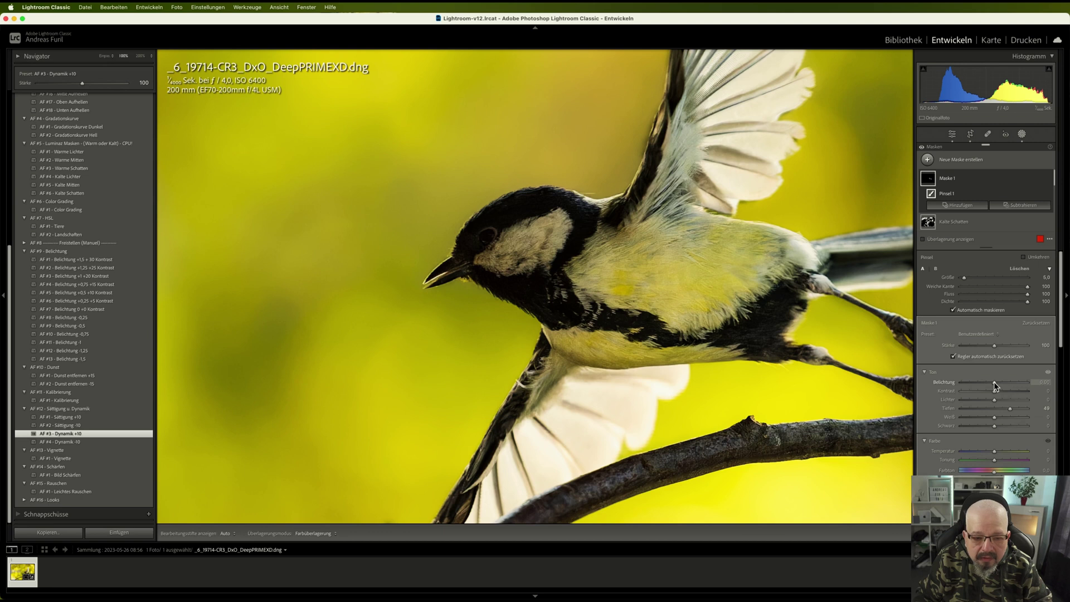
{"action": "left_click_drag", "start_coordinate": [996, 383], "coordinate": [999, 384]}
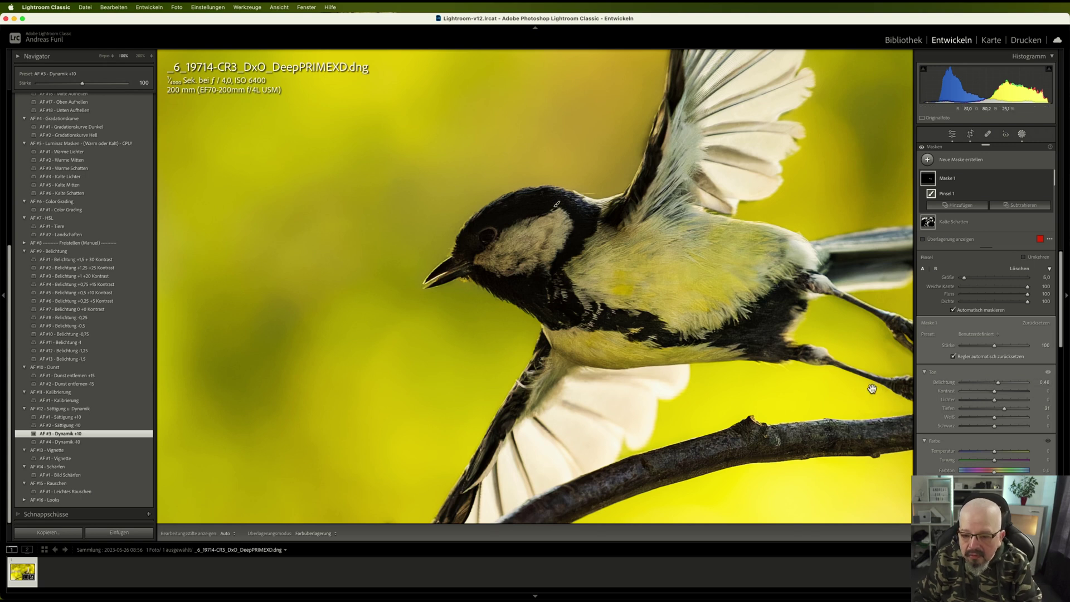
{"action": "left_click_drag", "start_coordinate": [881, 403], "coordinate": [742, 342]}
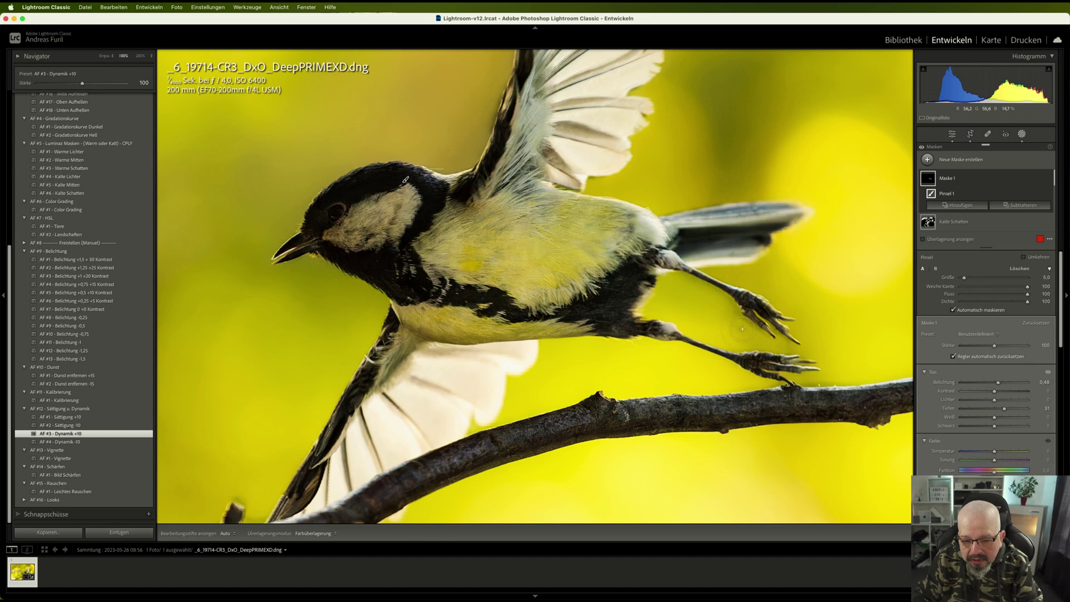
Select the Hintergrund mask and turn on Show Overlay
{"action": "scroll", "coordinate": [976, 189], "scroll_direction": "down", "scroll_amount": 3}
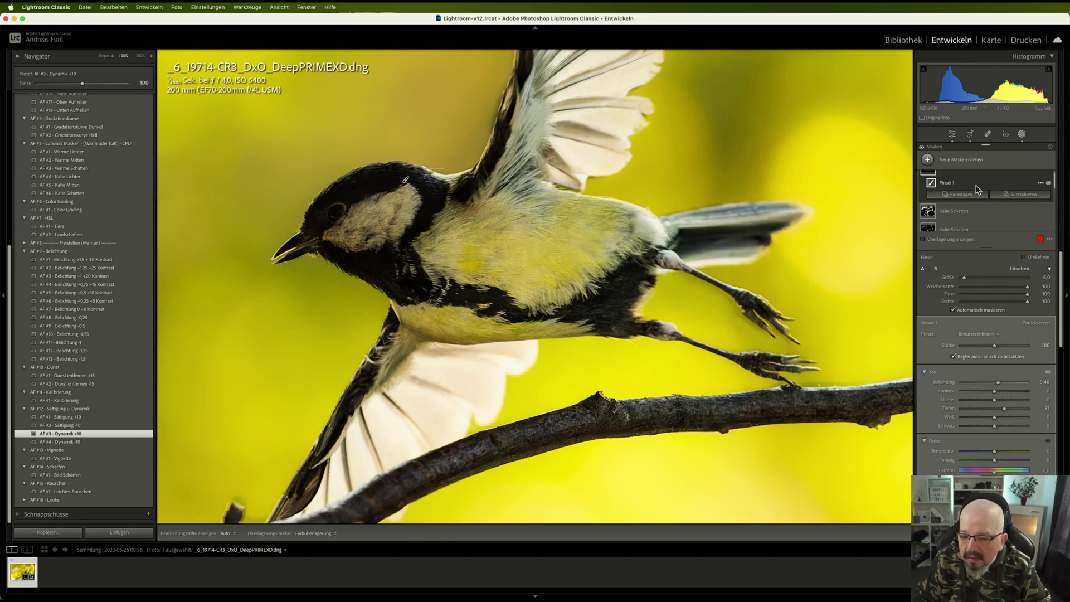
{"action": "left_click", "coordinate": [940, 216]}
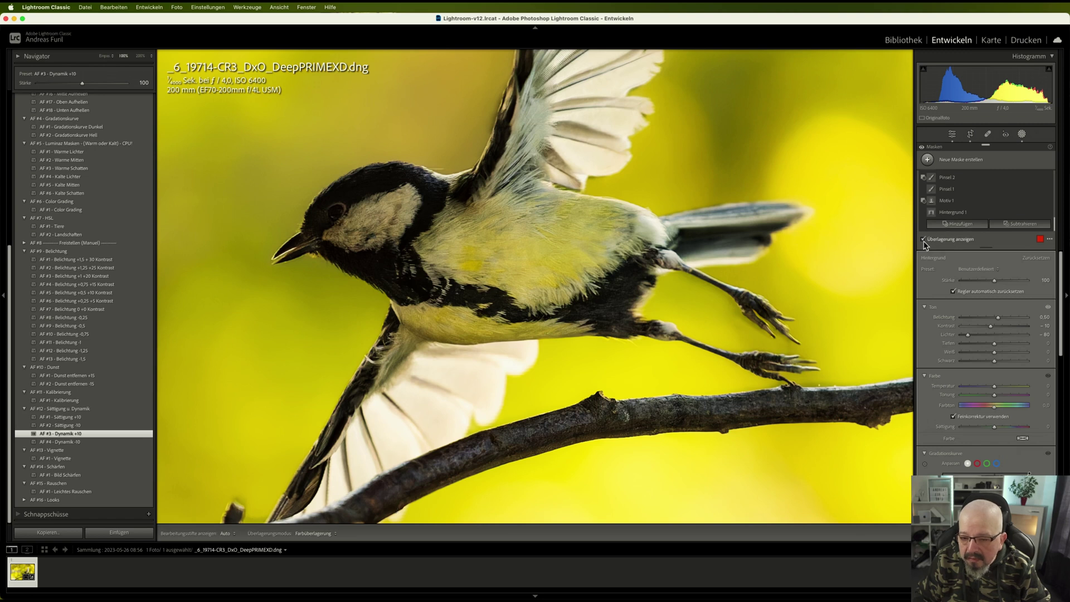
{"action": "left_click", "coordinate": [923, 241]}
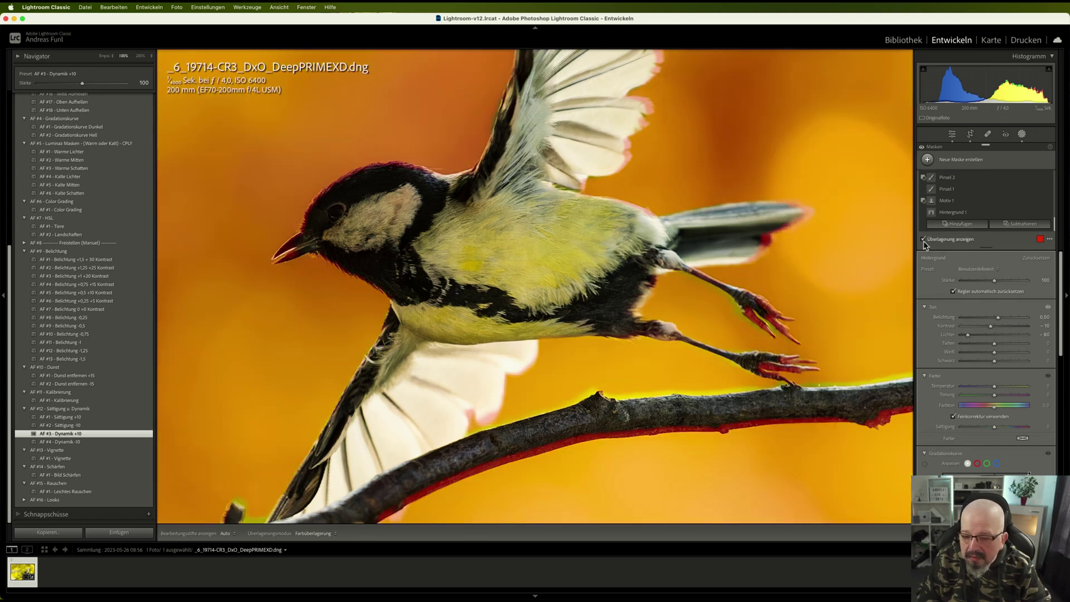
Add a brush to the Hintergrund mask and paint a stroke beside the bird's foot
{"action": "left_click", "coordinate": [959, 223]}
{"action": "left_click", "coordinate": [936, 305]}
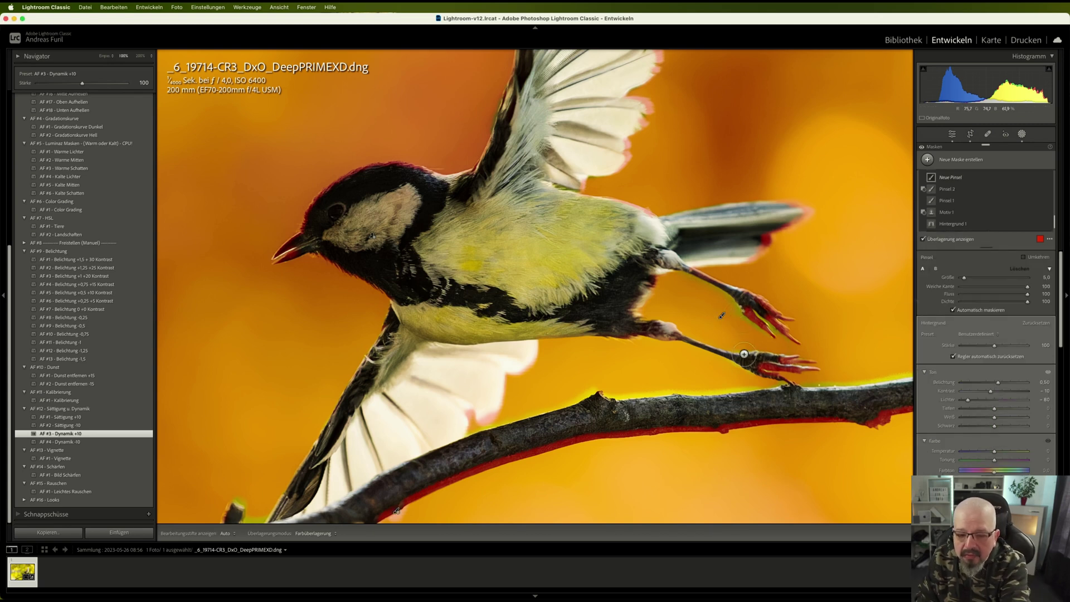
{"action": "key", "text": "h"}
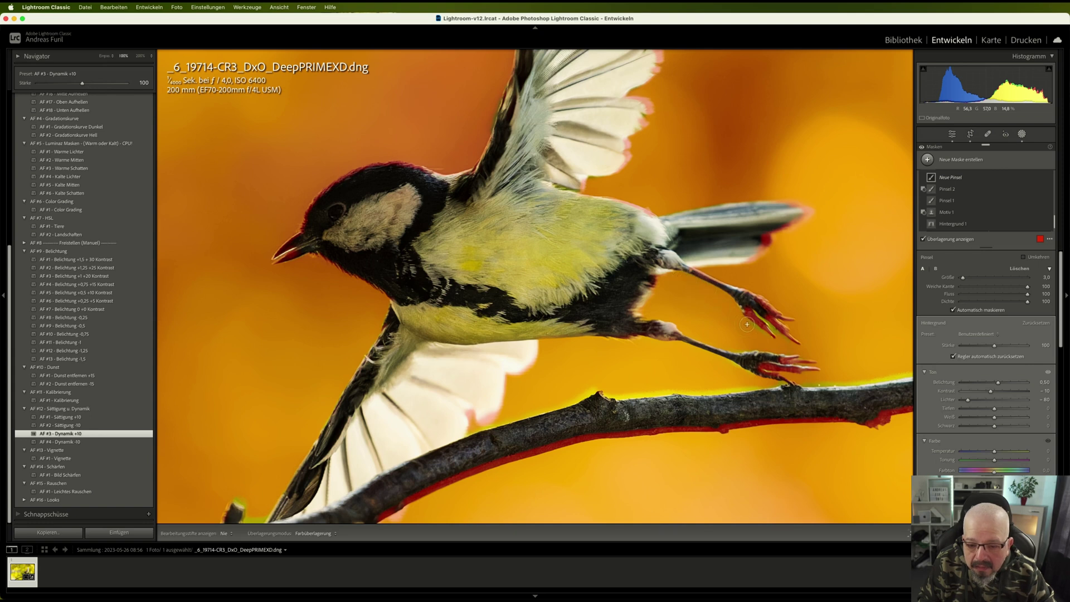
{"action": "left_click_drag", "start_coordinate": [777, 336], "coordinate": [780, 337]}
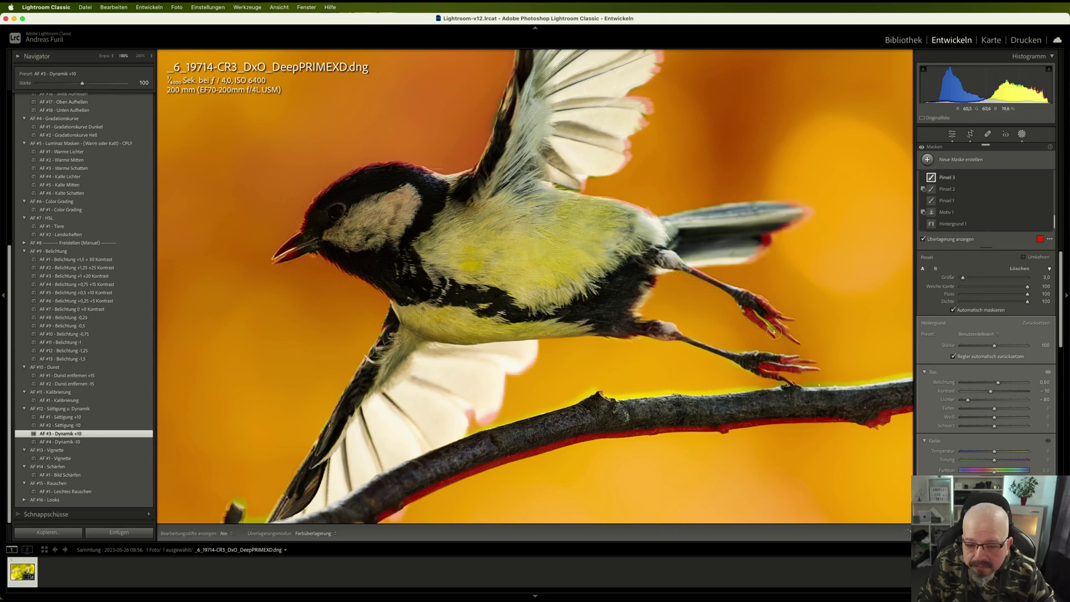
{"action": "key", "text": "h"}
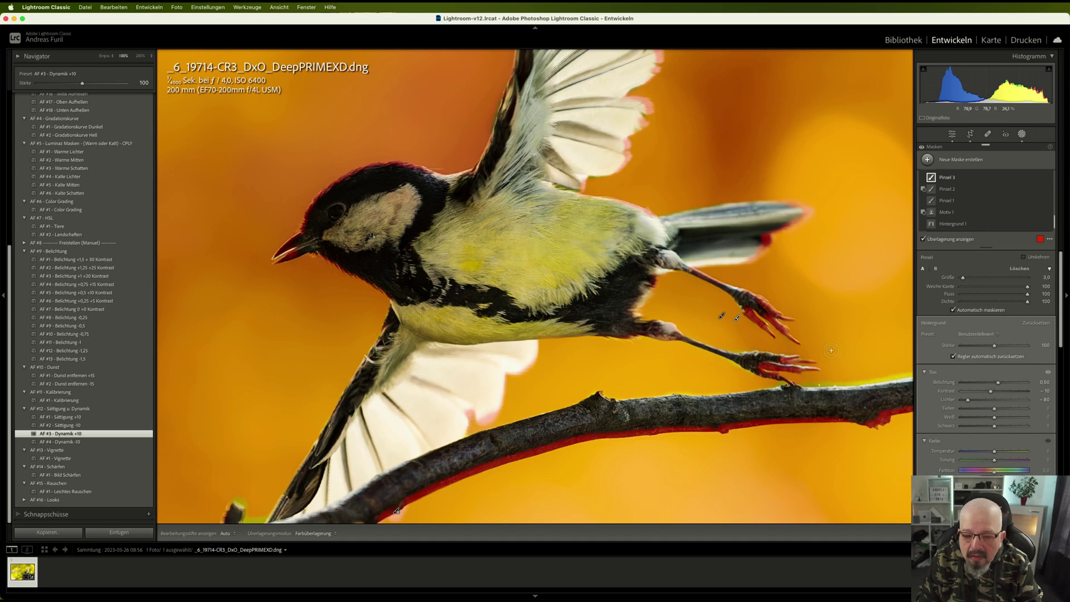
{"action": "left_click", "coordinate": [535, 356]}
{"action": "left_click_drag", "start_coordinate": [536, 356], "coordinate": [548, 358]}
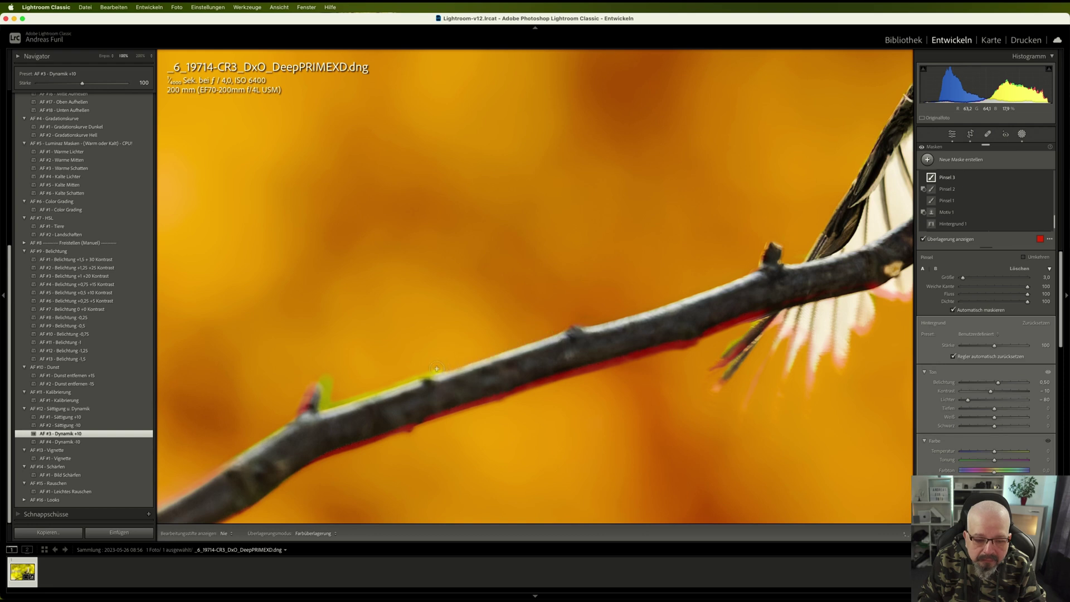
{"action": "key", "text": "h"}
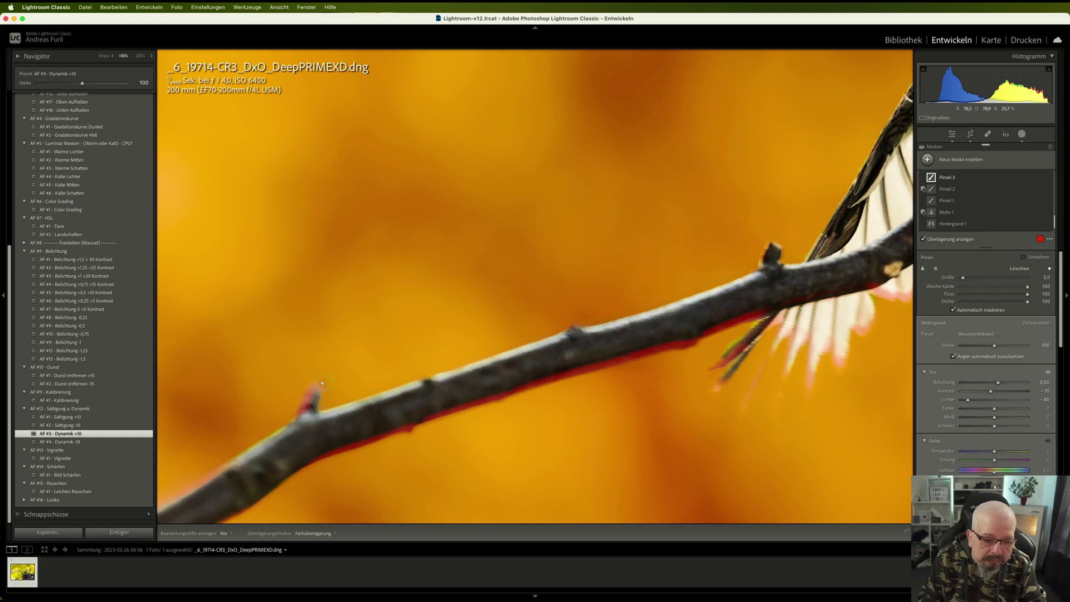
{"action": "left_click_drag", "start_coordinate": [337, 381], "coordinate": [578, 281]}
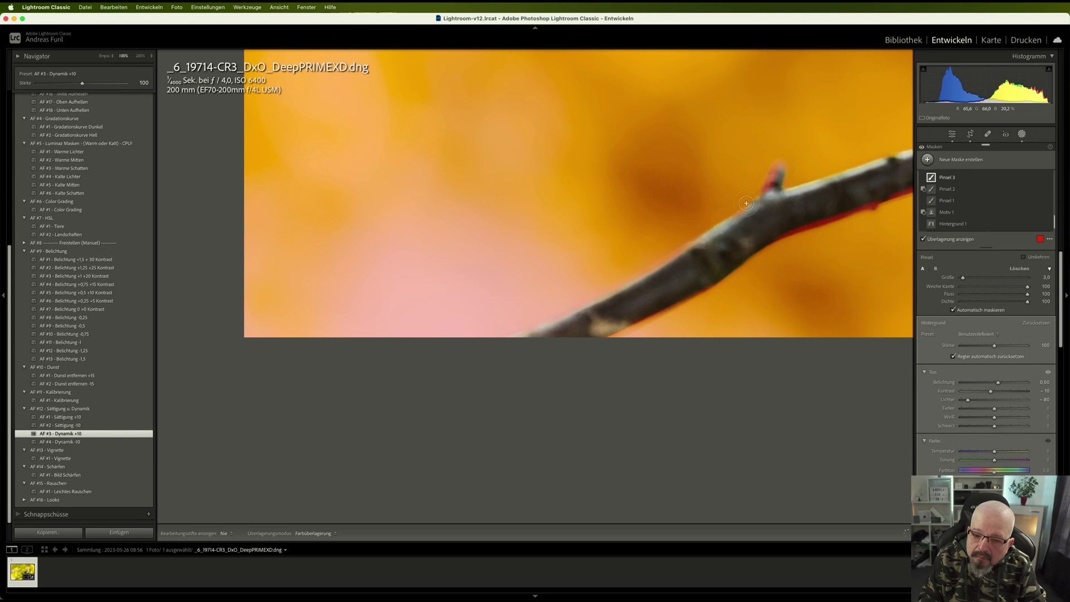
{"action": "key", "text": "h"}
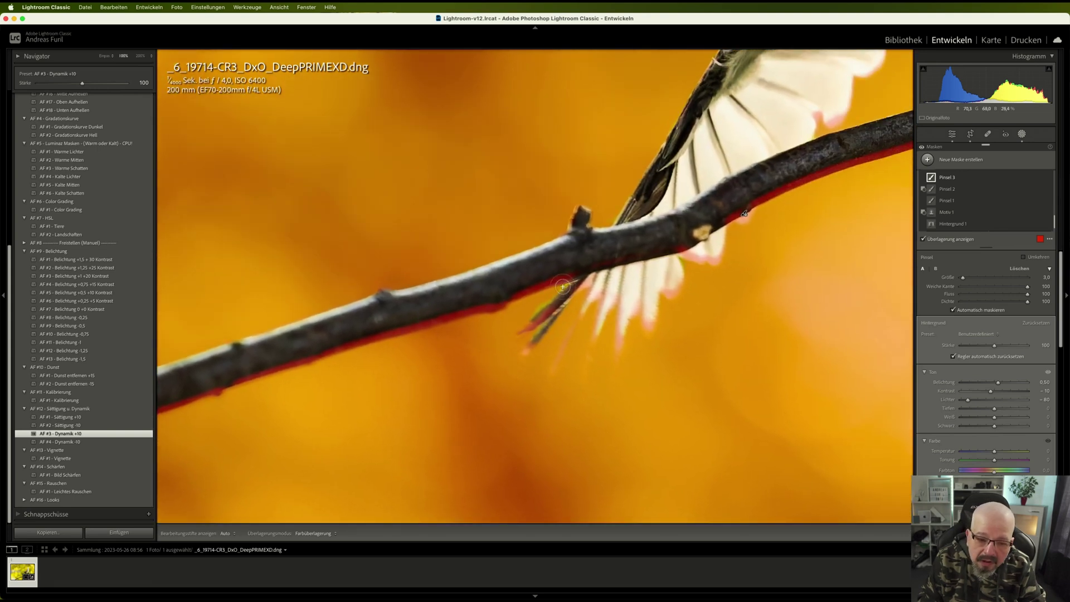
{"action": "key", "text": "h"}
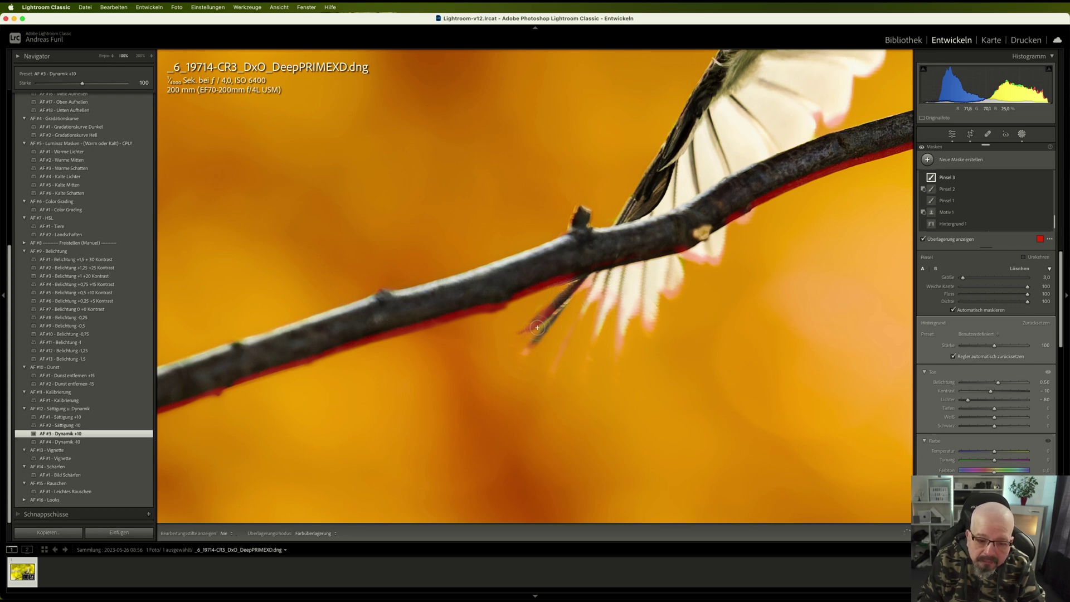
{"action": "left_click_drag", "start_coordinate": [636, 307], "coordinate": [432, 459]}
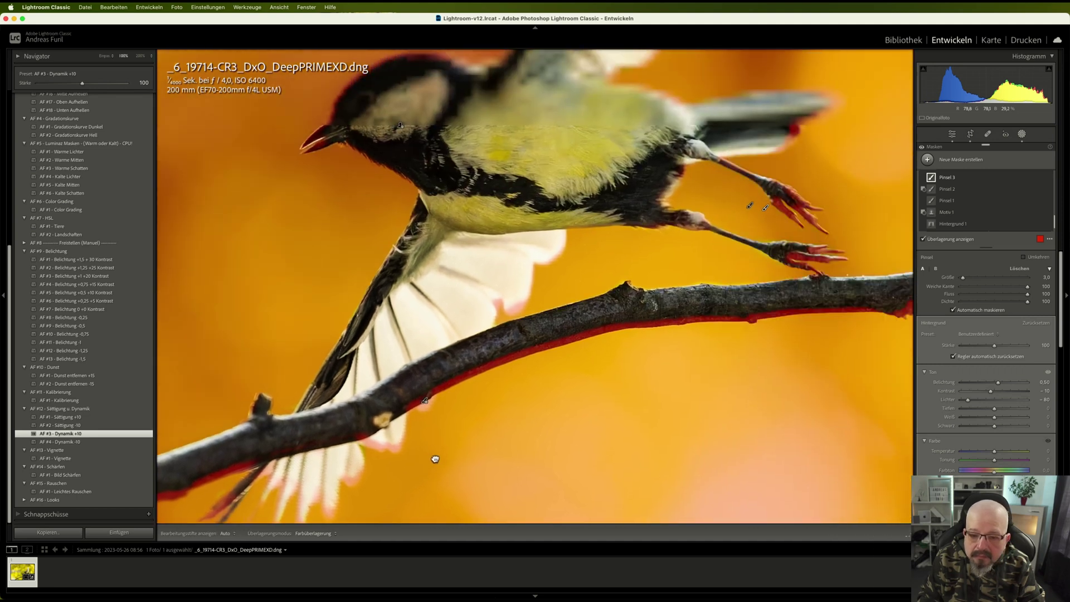
{"action": "left_click_drag", "start_coordinate": [587, 375], "coordinate": [522, 469]}
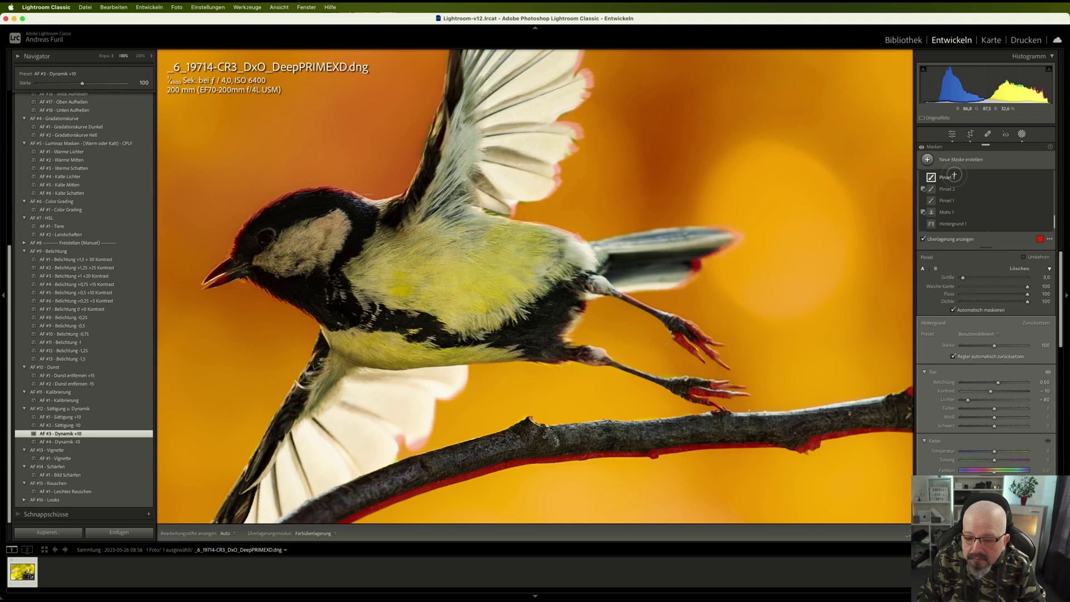
Close Masking, fit the whole photo, and send it to Topaz Photo AI via Edit In
{"action": "left_click", "coordinate": [1020, 135]}
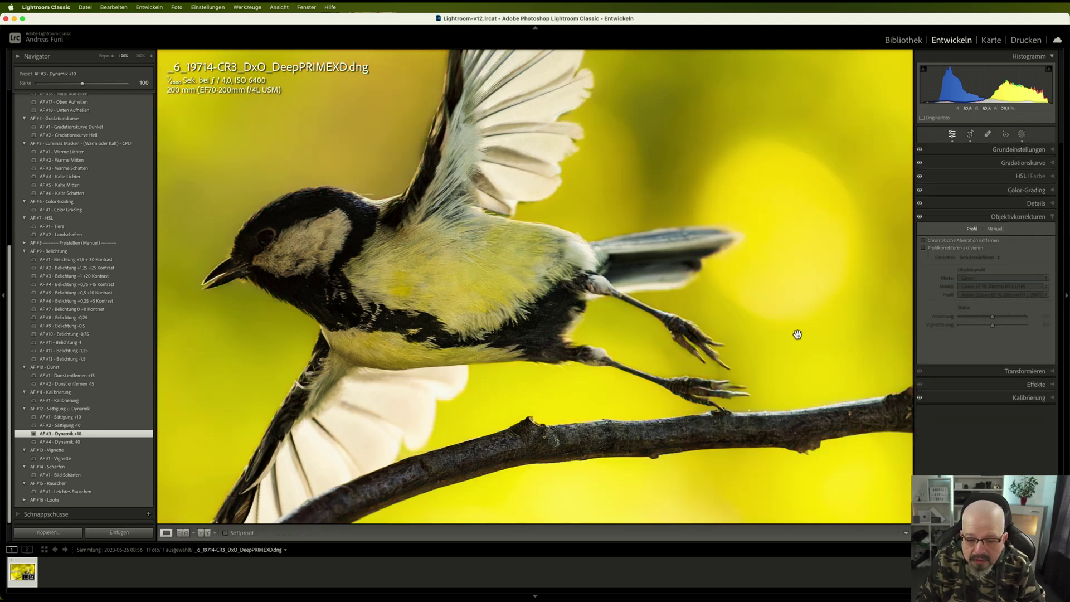
{"action": "left_click", "coordinate": [797, 334]}
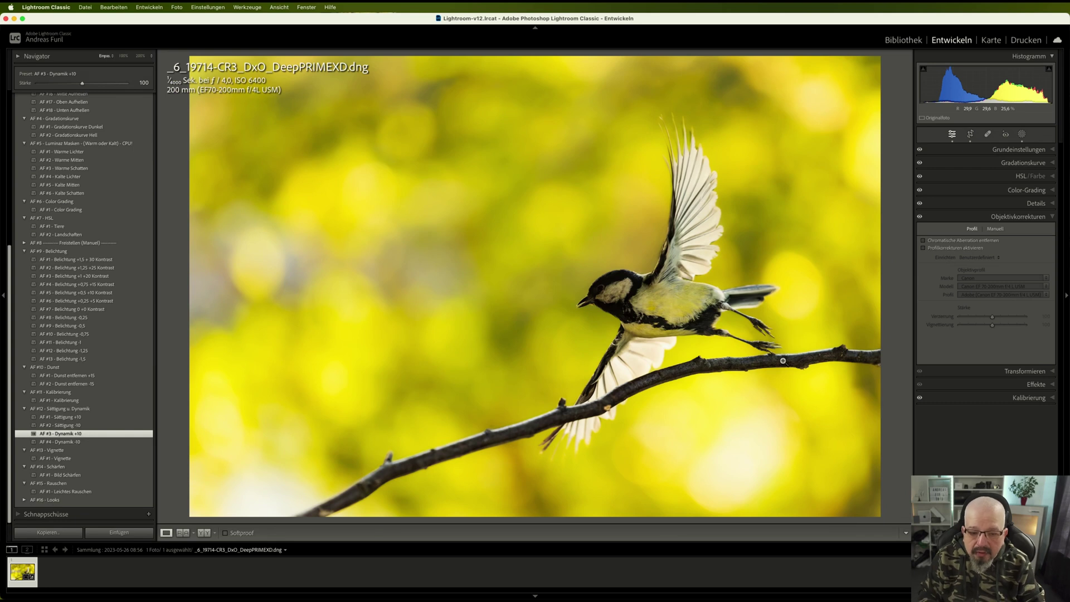
{"action": "right_click", "coordinate": [698, 266]}
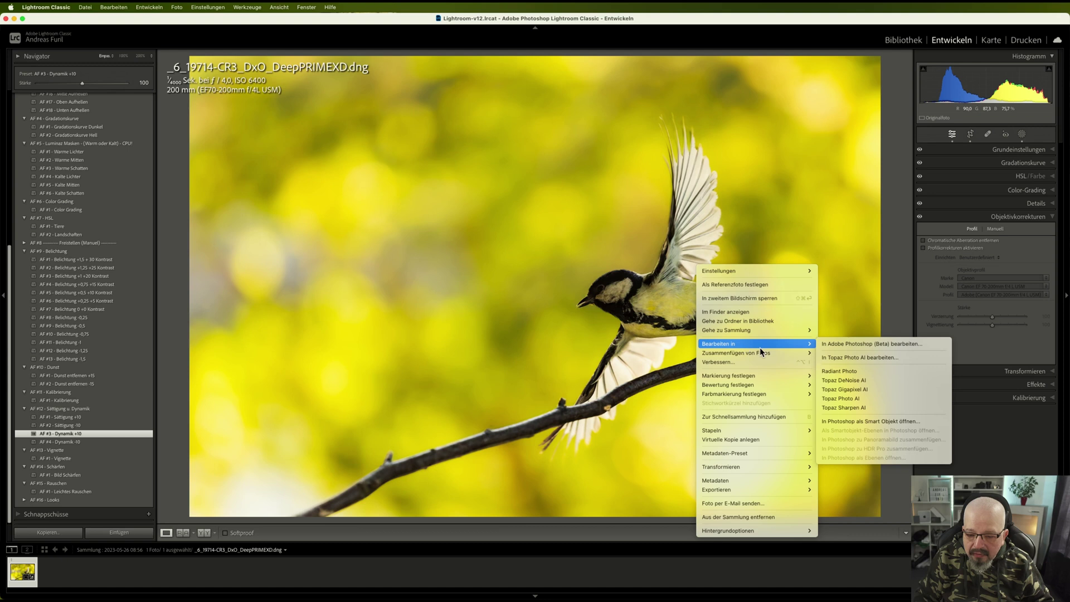
{"action": "mouse_move", "coordinate": [717, 343]}
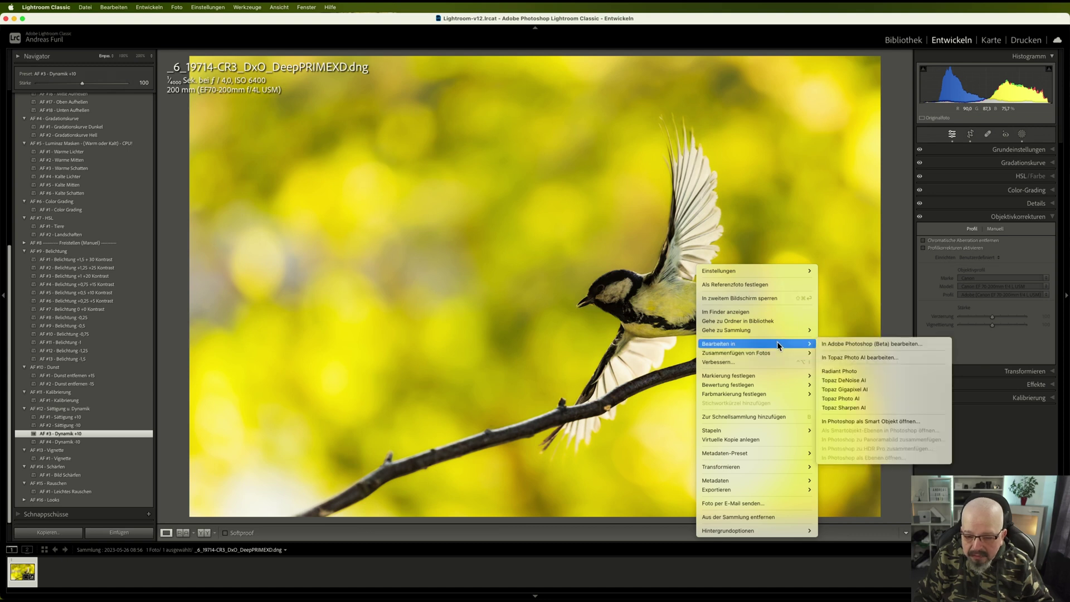
{"action": "left_click", "coordinate": [851, 358]}
Edit a copy in Topaz Photo AI with 1.2x Enhance Resolution (5472 × 3648) and save it
{"action": "left_click", "coordinate": [742, 233]}
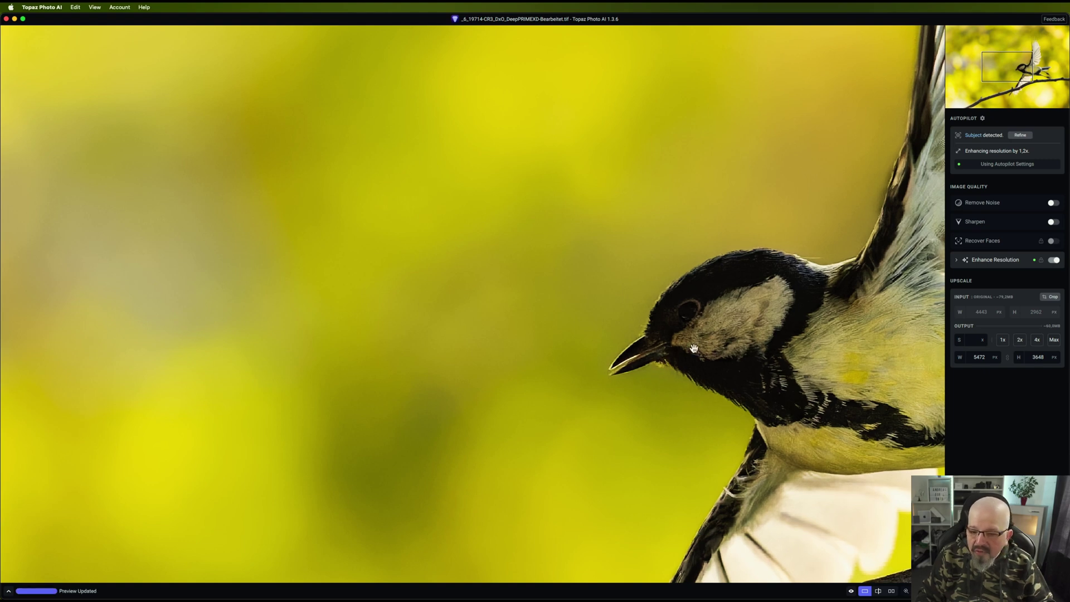
{"action": "left_click_drag", "start_coordinate": [755, 371], "coordinate": [462, 325]}
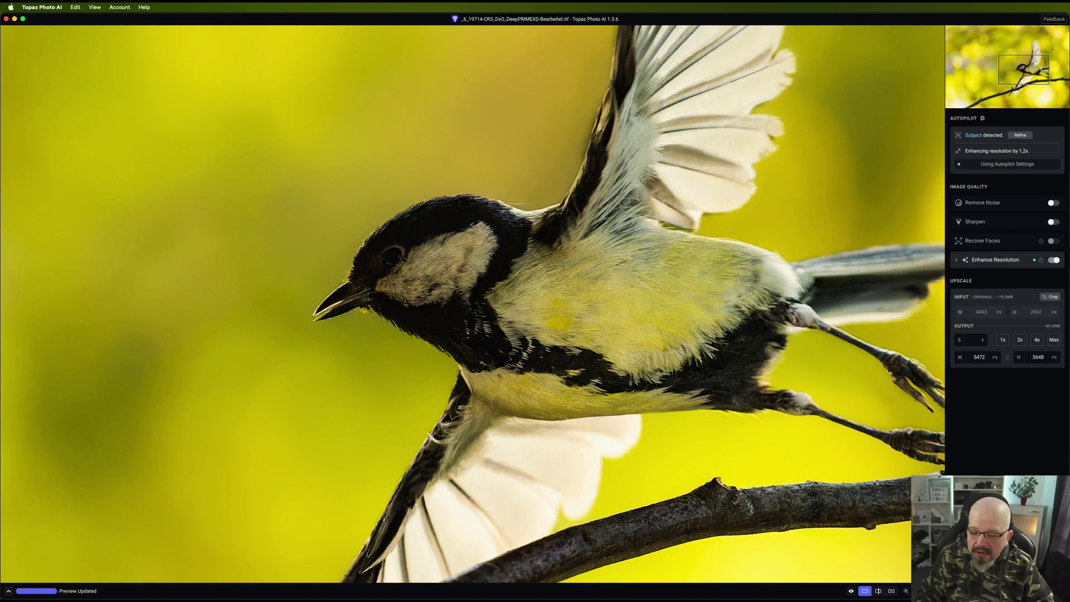
{"action": "key", "text": "super+s"}
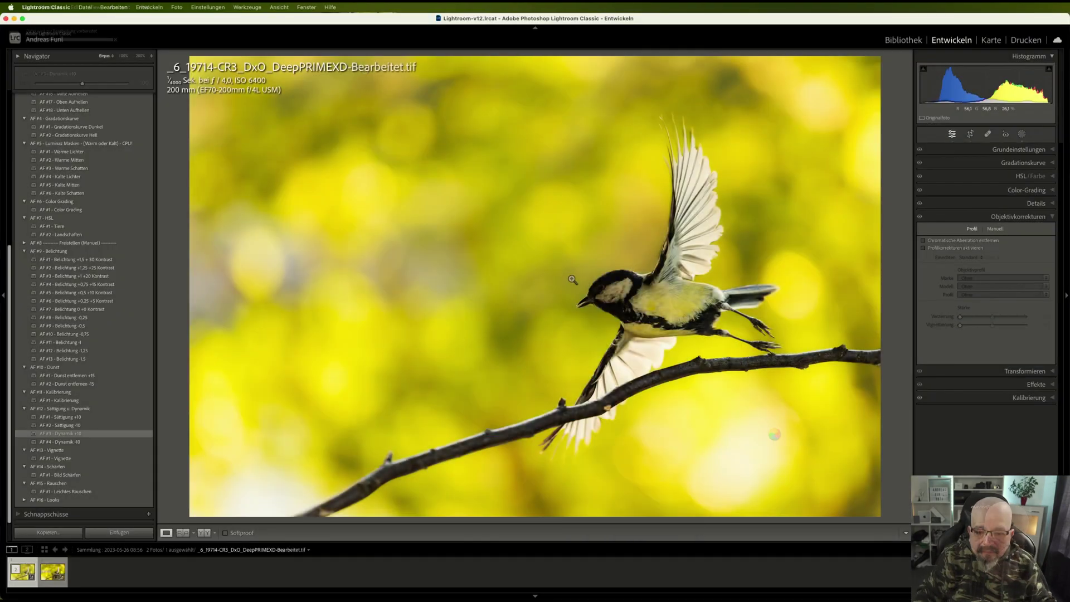
Send the Topaz-processed photo to Photoshop (Beta), accepting the edit and profile-mismatch dialogs
{"action": "right_click", "coordinate": [571, 281]}
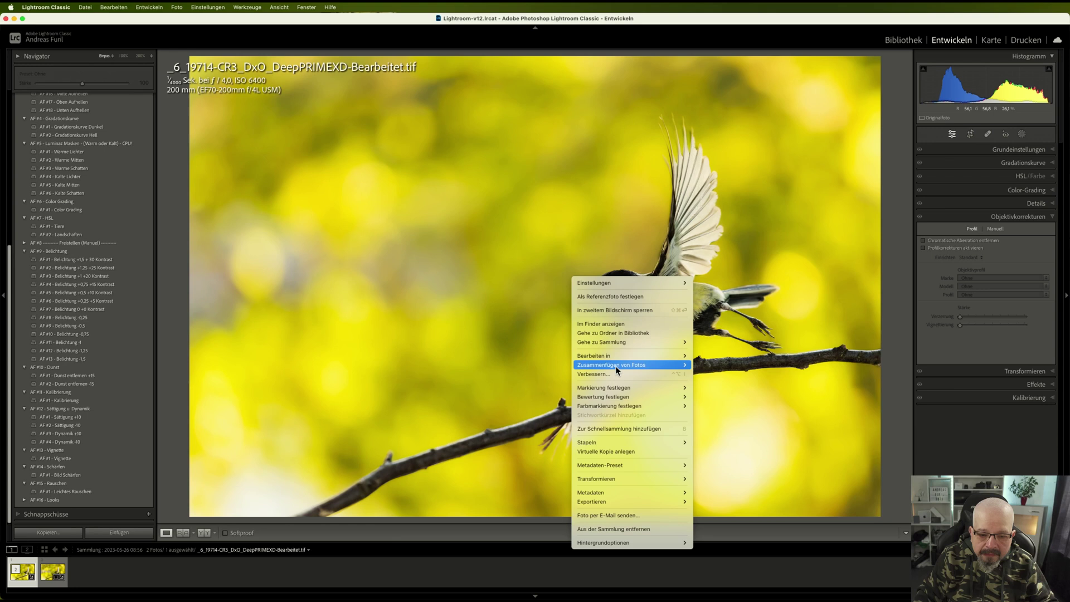
{"action": "mouse_move", "coordinate": [602, 355]}
{"action": "left_click", "coordinate": [709, 357]}
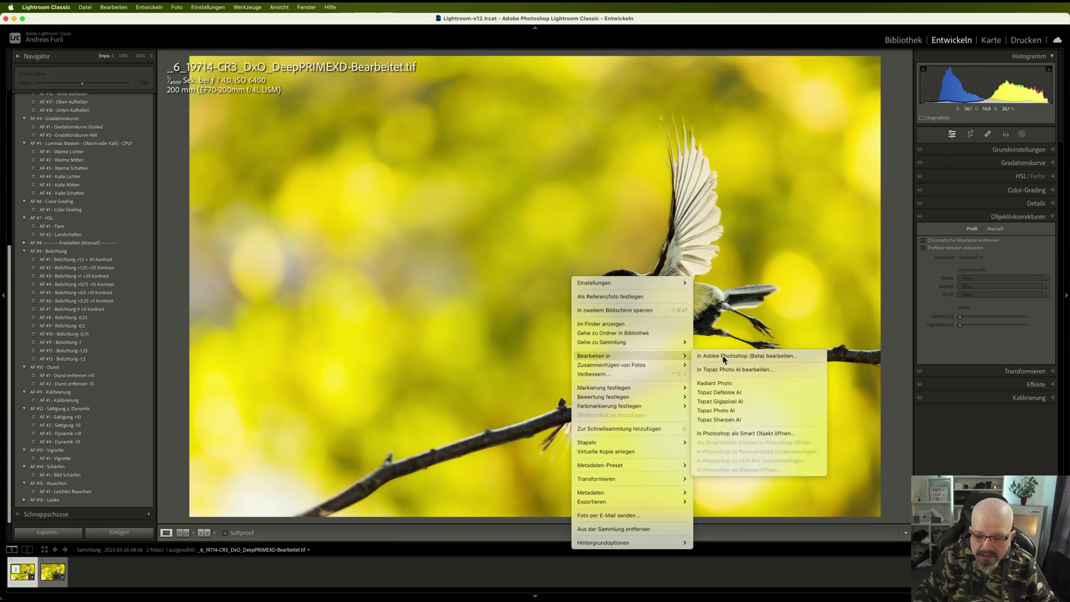
{"action": "left_click", "coordinate": [710, 224]}
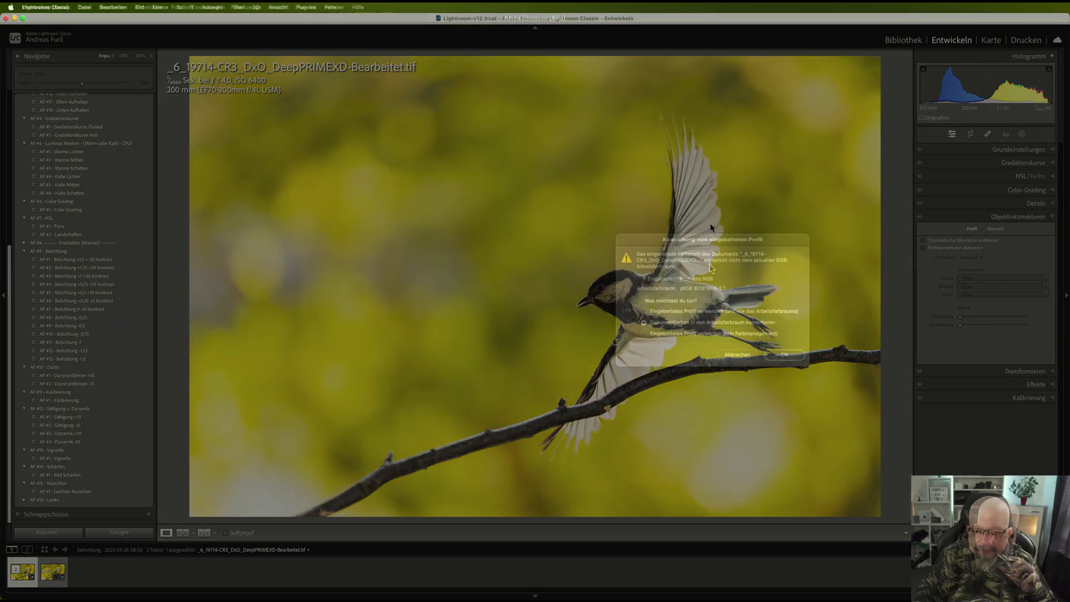
{"action": "left_click", "coordinate": [784, 359]}
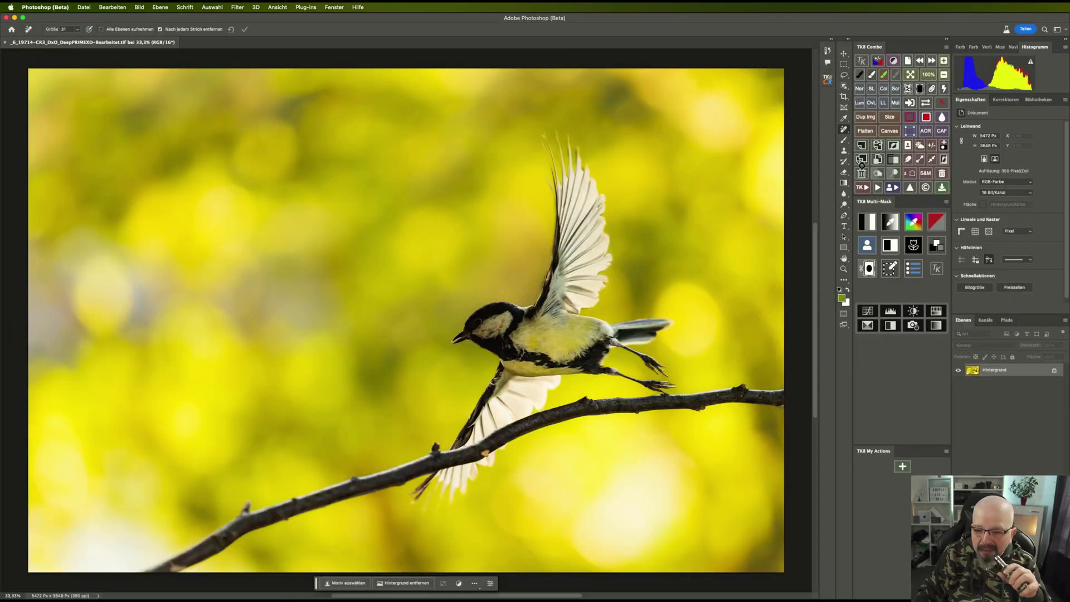
Duplicate the Hintergrund layer and switch to the Lasso tool
{"action": "left_click", "coordinate": [861, 160]}
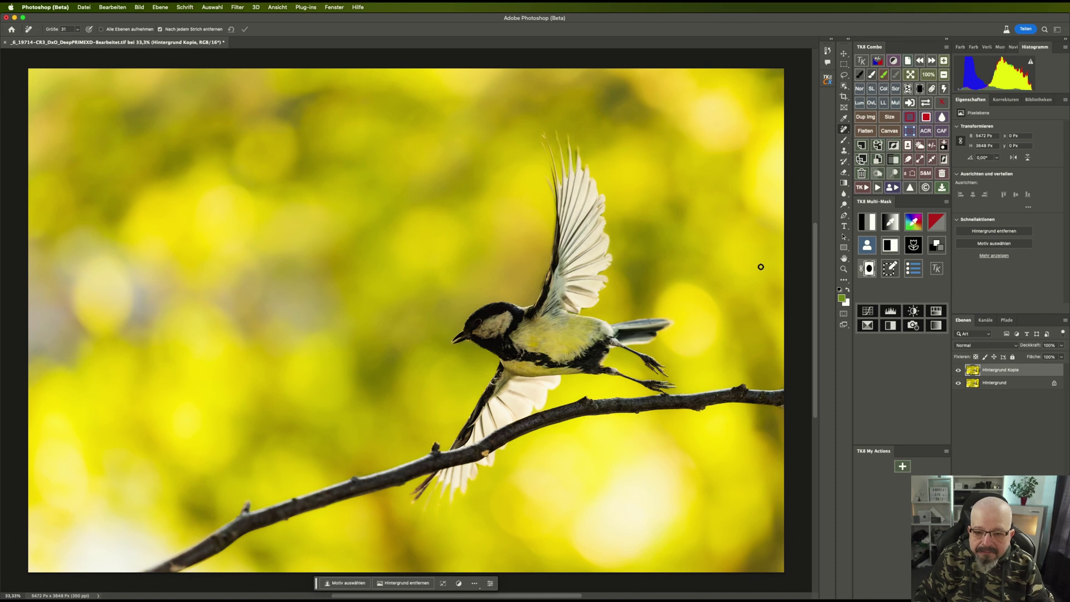
{"action": "left_click", "coordinate": [844, 77]}
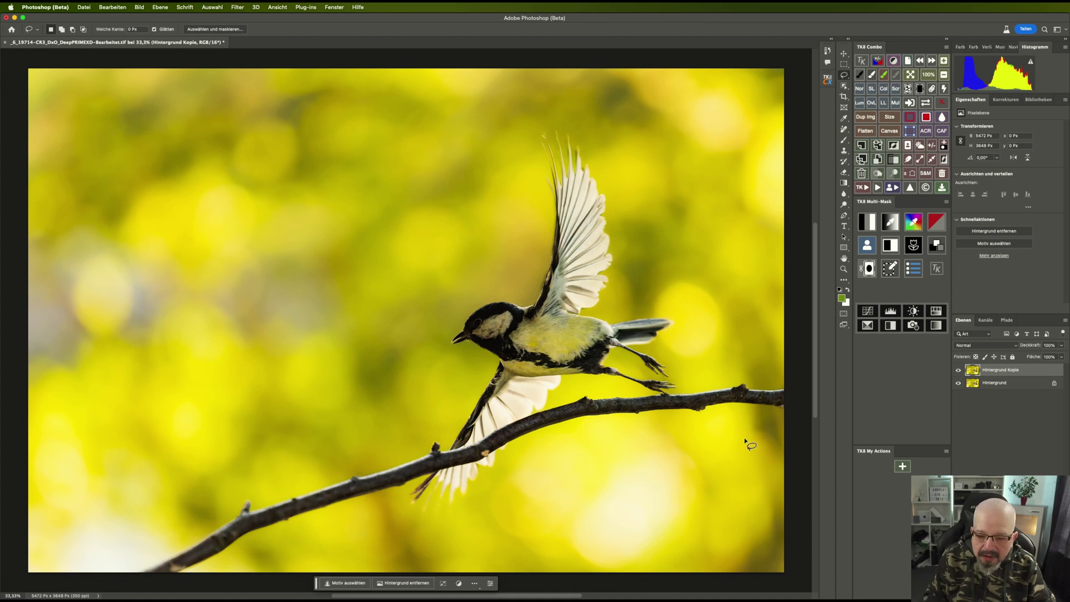
Lasso a loose outline around the whole branch, from the right edge to bottom-left
{"action": "left_click_drag", "start_coordinate": [741, 416], "coordinate": [783, 384]}
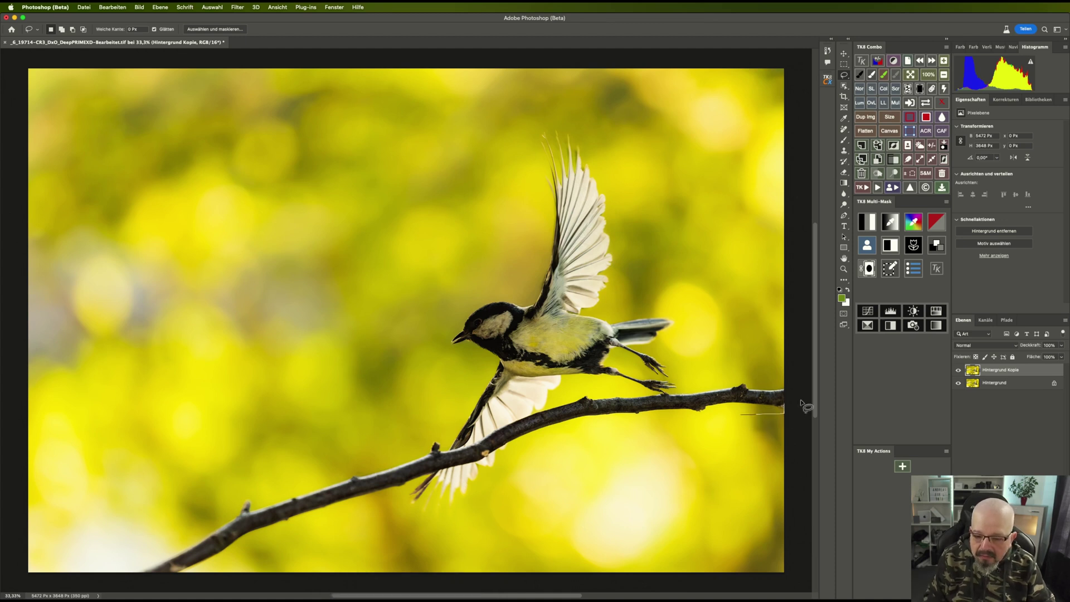
{"action": "left_click_drag", "start_coordinate": [718, 384], "coordinate": [693, 392]}
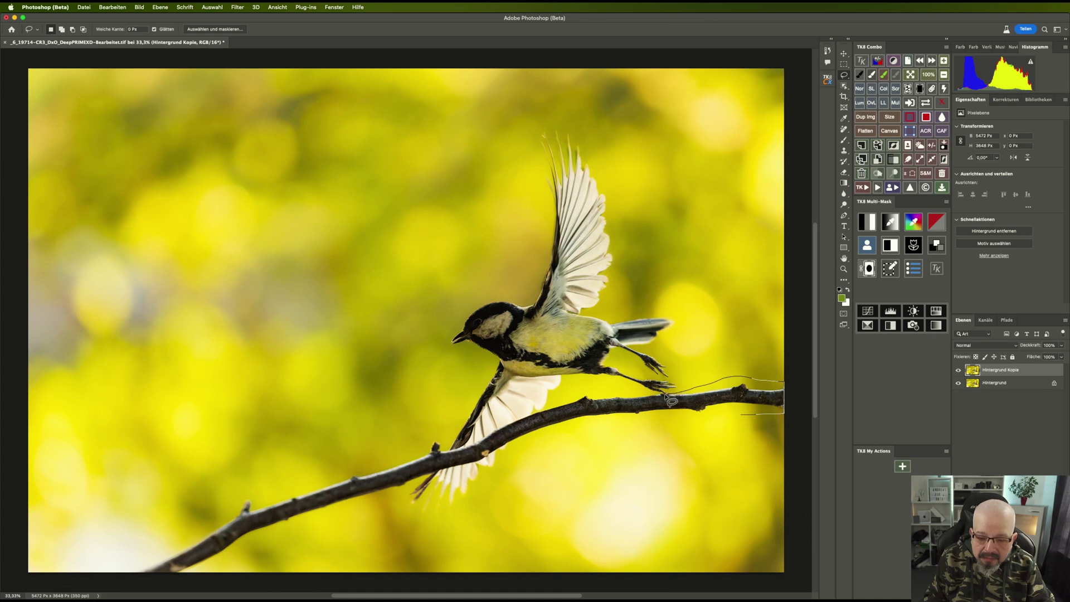
{"action": "left_click_drag", "start_coordinate": [654, 395], "coordinate": [559, 405]}
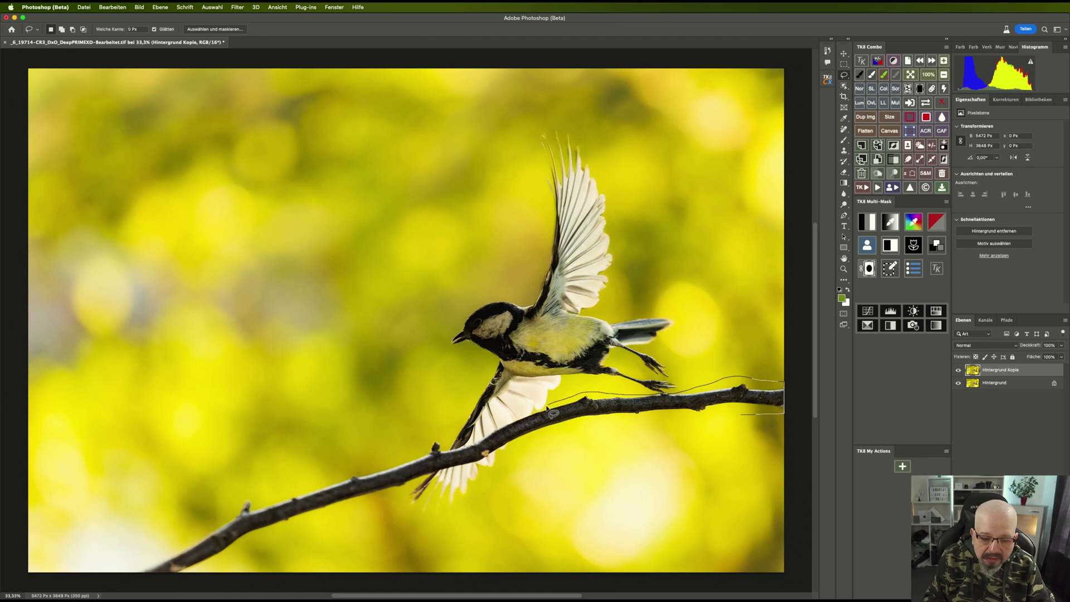
{"action": "left_click_drag", "start_coordinate": [497, 427], "coordinate": [480, 434]}
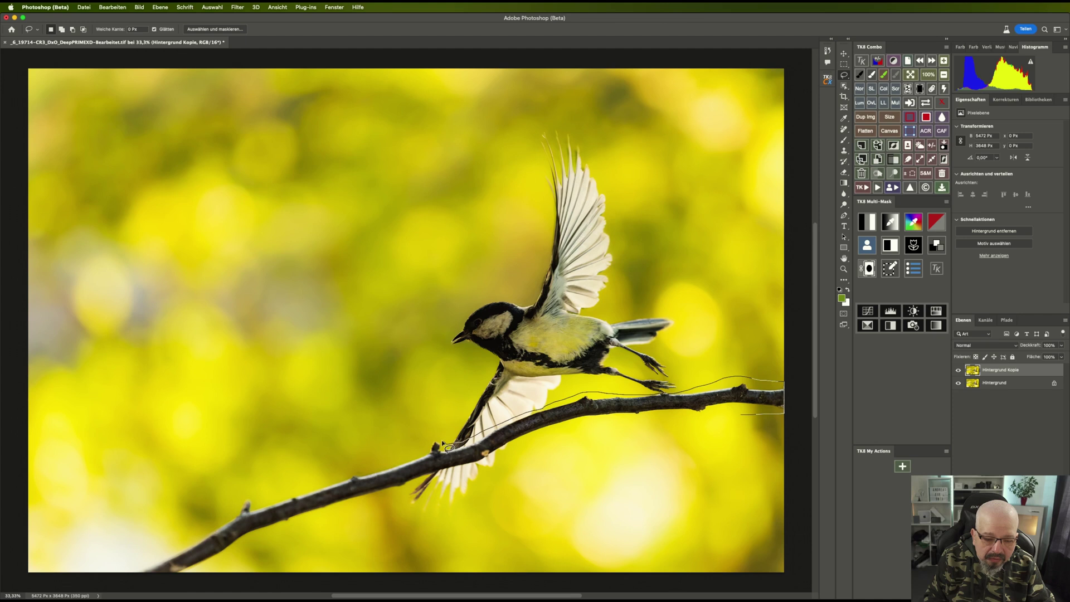
{"action": "left_click_drag", "start_coordinate": [339, 472], "coordinate": [265, 488]}
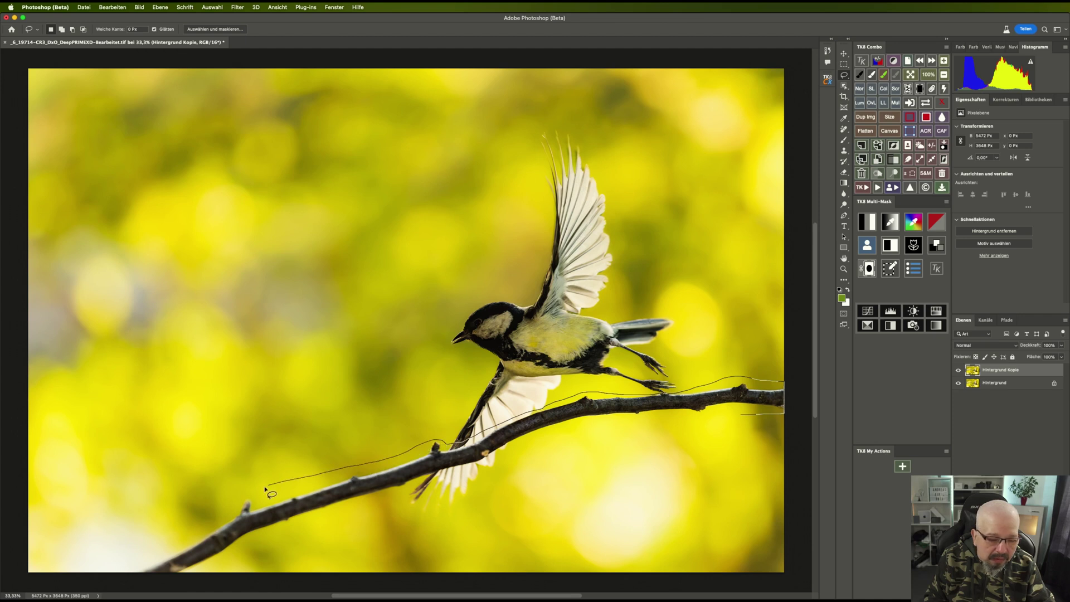
{"action": "mouse_move", "coordinate": [191, 527]}
{"action": "left_mouse_down"}
{"action": "mouse_move", "coordinate": [136, 583]}
{"action": "mouse_move", "coordinate": [179, 585]}
{"action": "mouse_move", "coordinate": [251, 554]}
{"action": "left_mouse_up"}
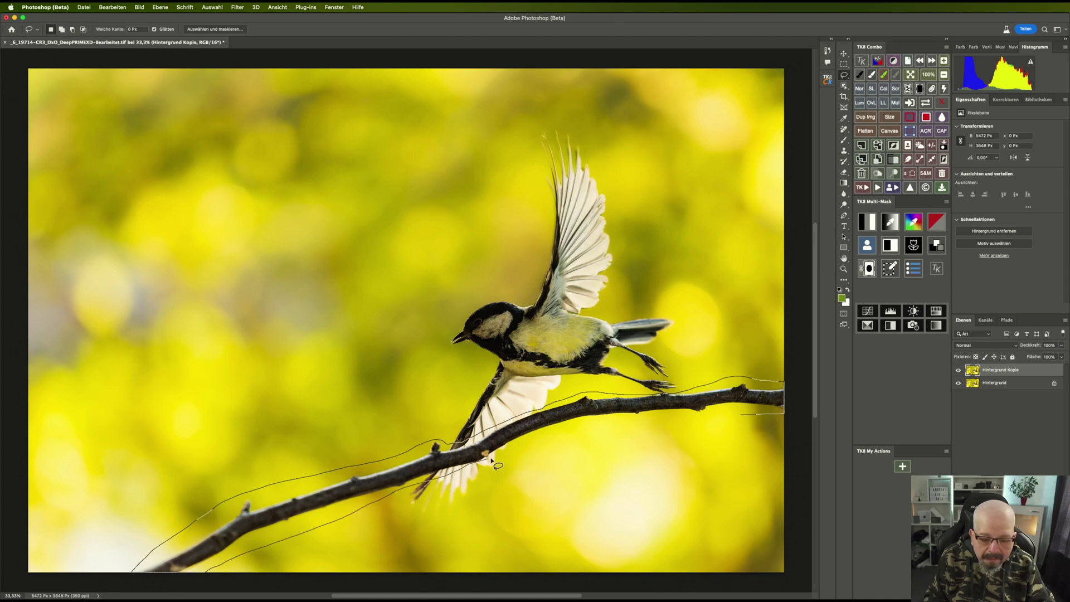
{"action": "mouse_move", "coordinate": [514, 451]}
{"action": "left_mouse_down"}
{"action": "mouse_move", "coordinate": [683, 415]}
{"action": "mouse_move", "coordinate": [752, 423]}
{"action": "left_mouse_up"}
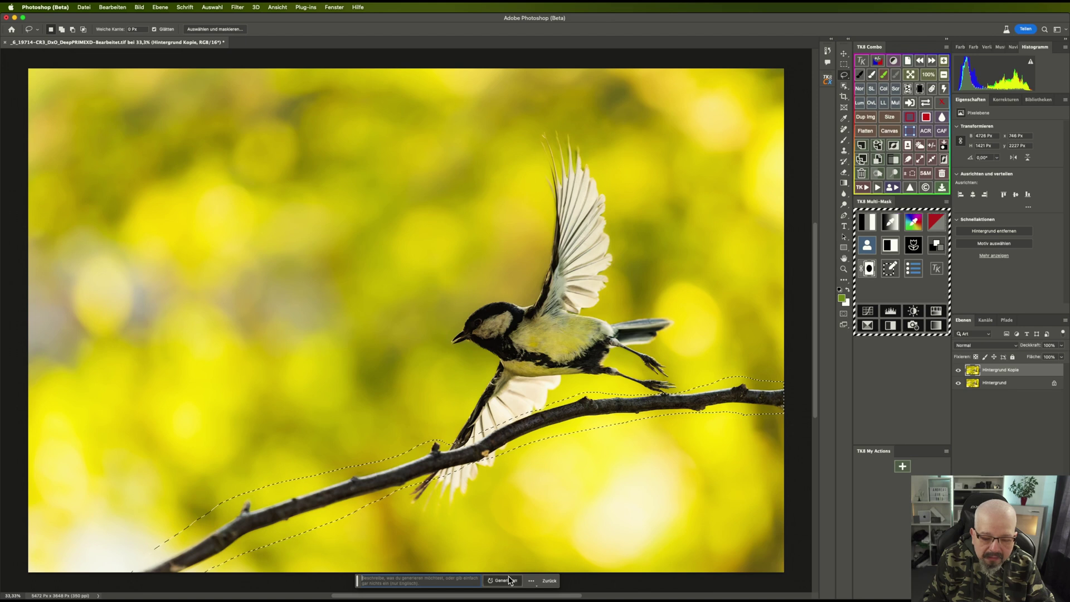
Generate a fill that replaces the branch with background, then inspect the lower wing at 100%
{"action": "left_click", "coordinate": [505, 580]}
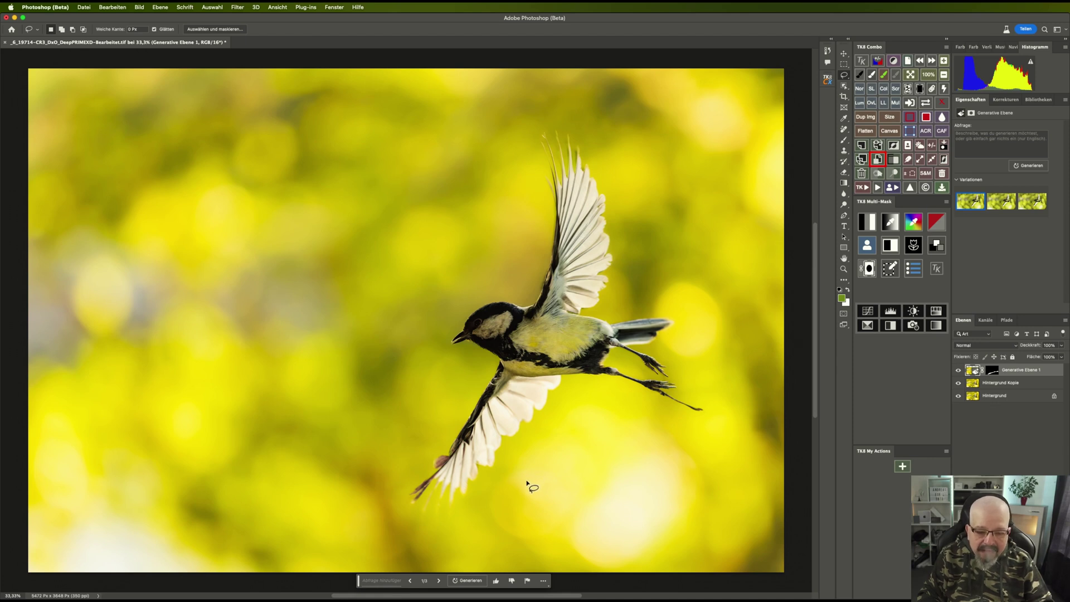
{"action": "left_click", "coordinate": [927, 75]}
{"action": "mouse_move", "coordinate": [660, 455]}
{"action": "left_mouse_down"}
{"action": "mouse_move", "coordinate": [638, 245]}
{"action": "mouse_move", "coordinate": [664, 306]}
{"action": "mouse_move", "coordinate": [583, 378]}
{"action": "mouse_move", "coordinate": [573, 368]}
{"action": "left_mouse_up"}
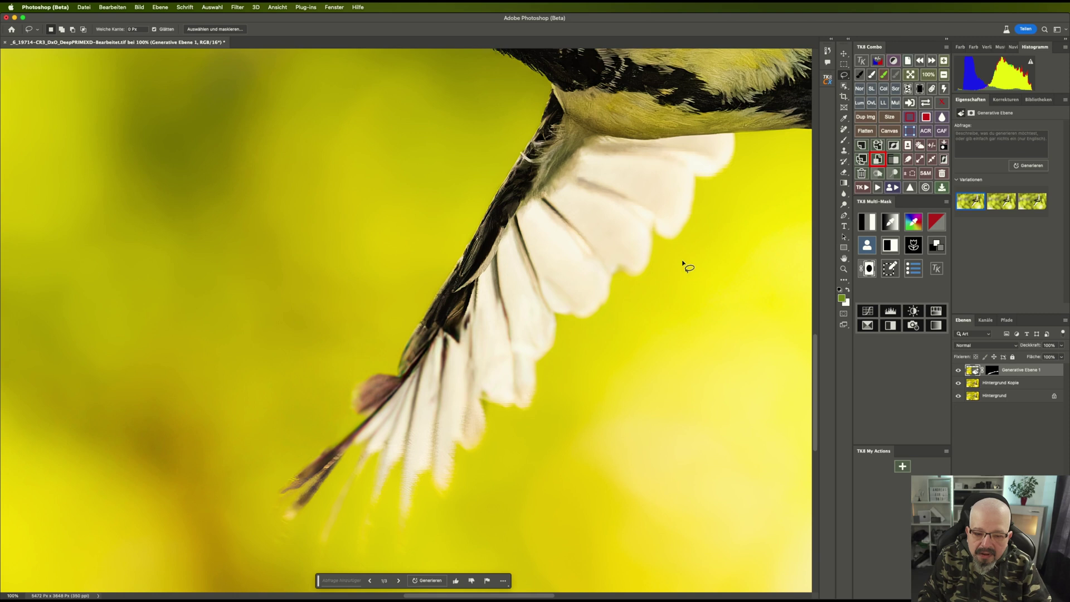
Stamp visible layers onto new layer Ebene 1 and remove the dark streak in the lower wing
{"action": "left_click", "coordinate": [844, 133]}
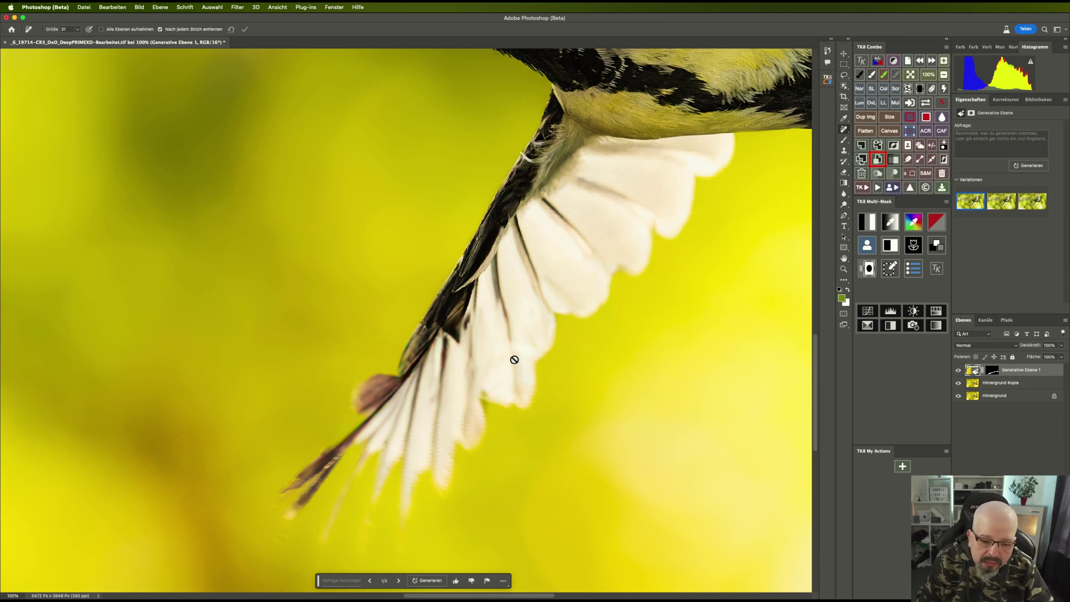
{"action": "left_click", "coordinate": [977, 385]}
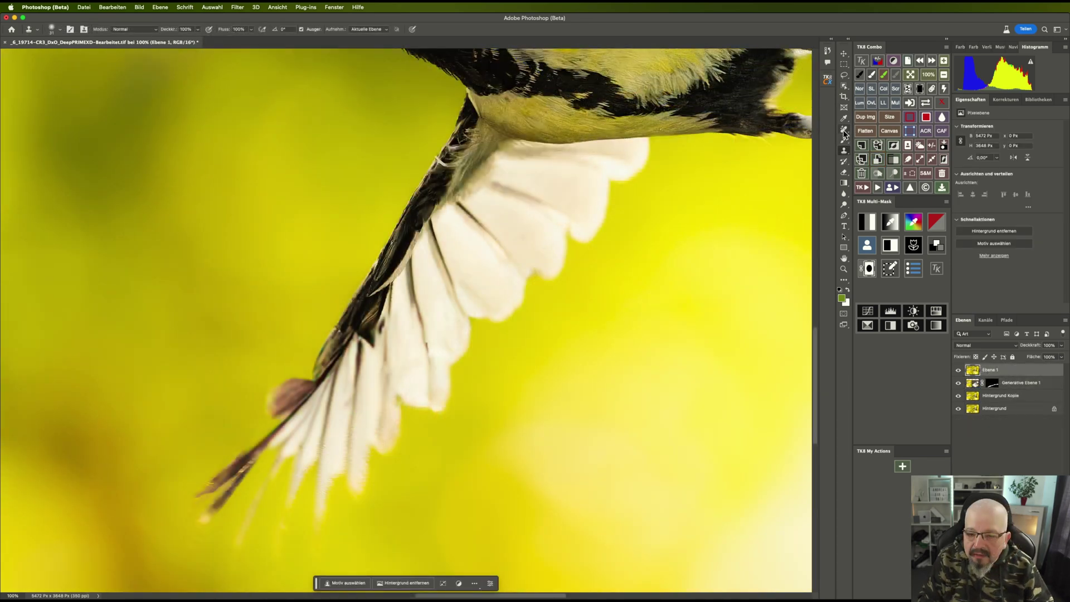
{"action": "left_click", "coordinate": [844, 132]}
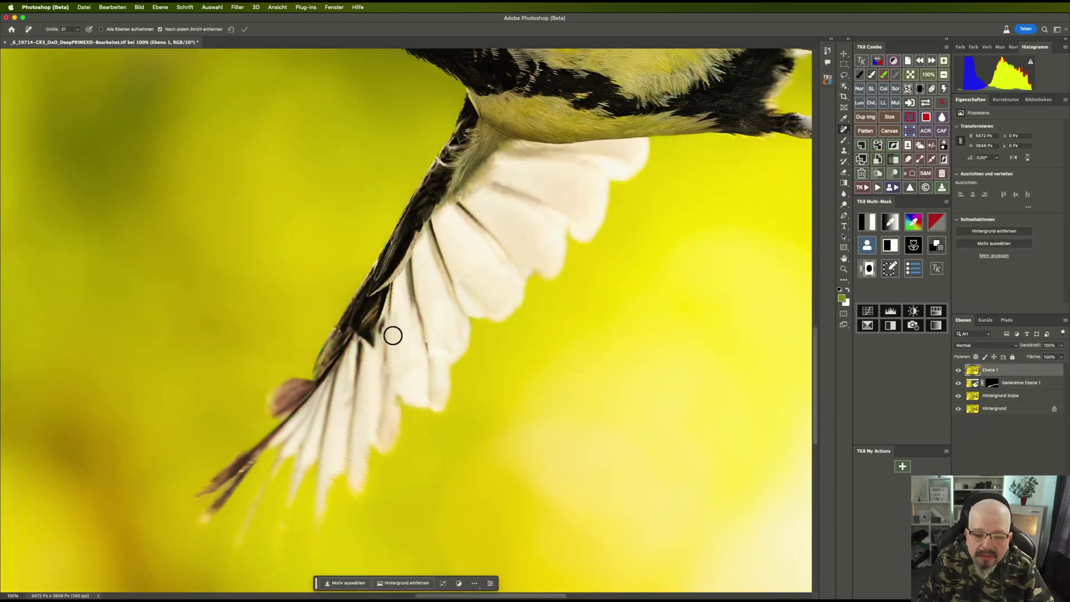
{"action": "left_click_drag", "start_coordinate": [424, 325], "coordinate": [434, 394]}
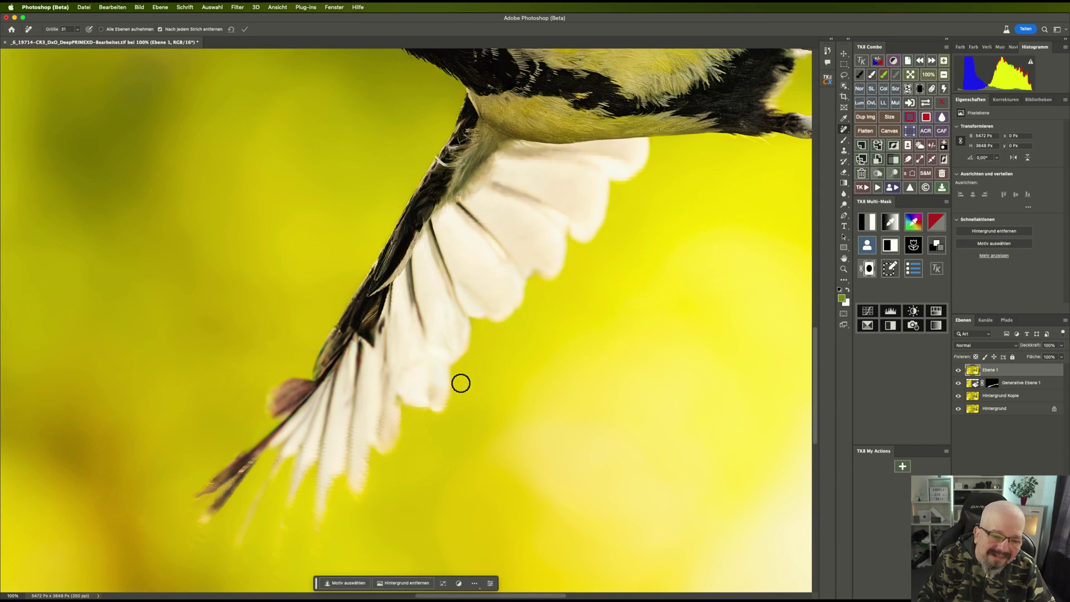
{"action": "left_click_drag", "start_coordinate": [594, 281], "coordinate": [368, 490]}
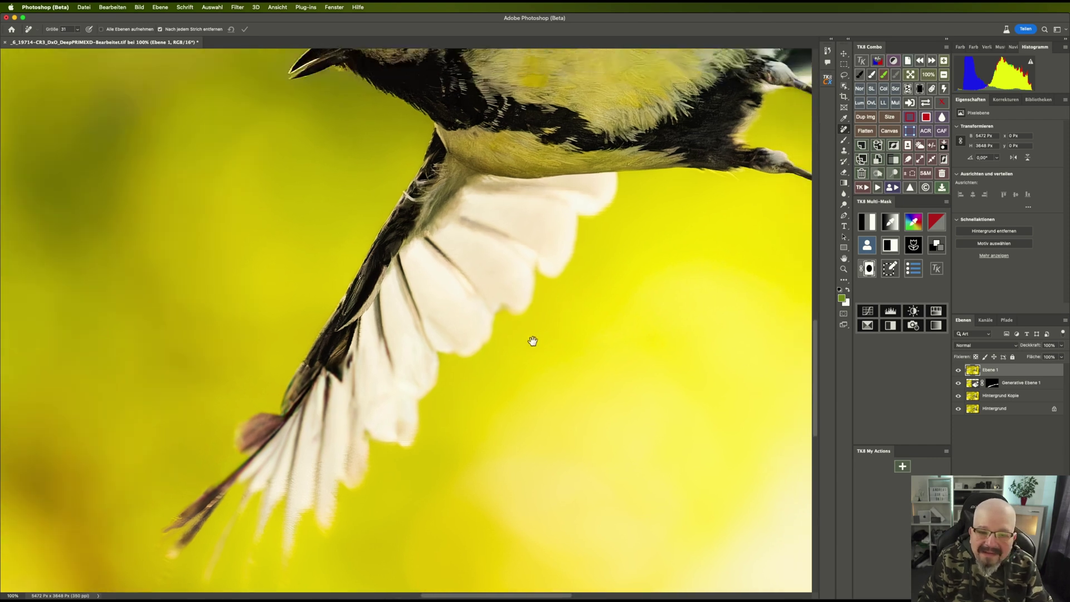
{"action": "left_click_drag", "start_coordinate": [455, 373], "coordinate": [308, 349]}
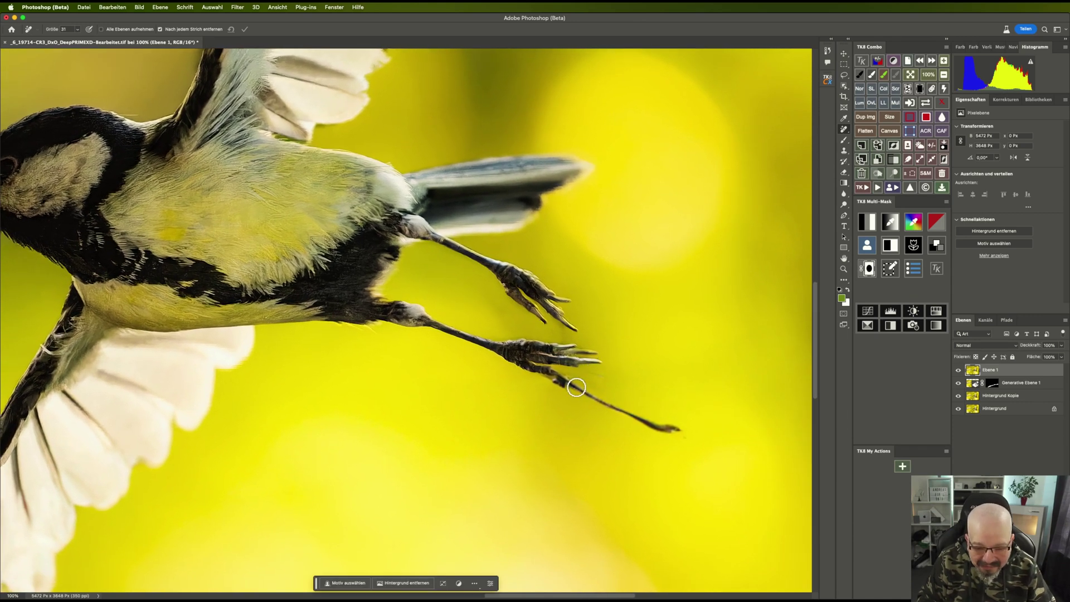
Remove the branch stub trailing from the foot, a spot beside it, and the twig between the toes
{"action": "left_click_drag", "start_coordinate": [575, 389], "coordinate": [681, 429]}
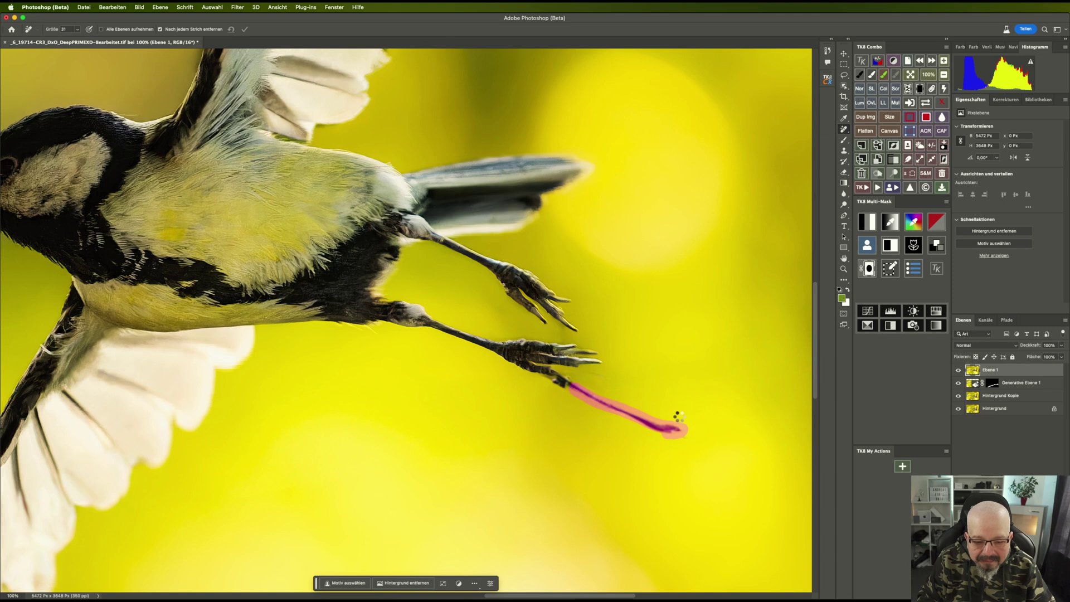
{"action": "left_click_drag", "start_coordinate": [604, 379], "coordinate": [524, 377]}
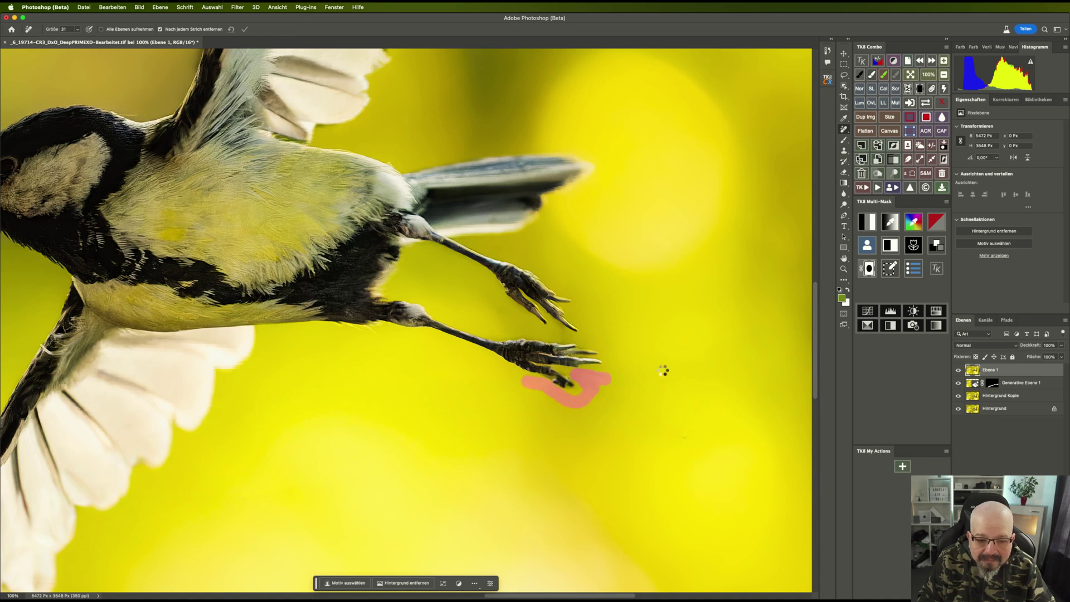
{"action": "mouse_move", "coordinate": [574, 337]}
{"action": "left_mouse_down"}
{"action": "mouse_move", "coordinate": [492, 302]}
{"action": "mouse_move", "coordinate": [512, 311]}
{"action": "mouse_move", "coordinate": [492, 289]}
{"action": "mouse_move", "coordinate": [509, 327]}
{"action": "left_mouse_up"}
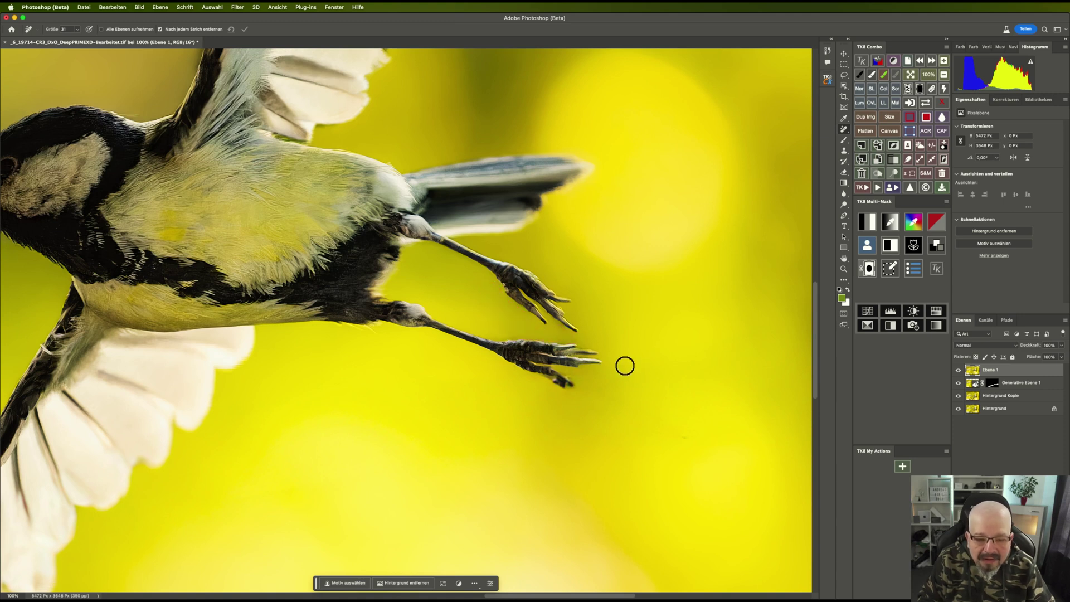
Remove the stray, doubled feather strands at the tip of the raised wing
{"action": "scroll", "coordinate": [596, 304], "scroll_direction": "up", "scroll_amount": 10}
{"action": "scroll", "coordinate": [596, 305], "scroll_direction": "left", "scroll_amount": 5}
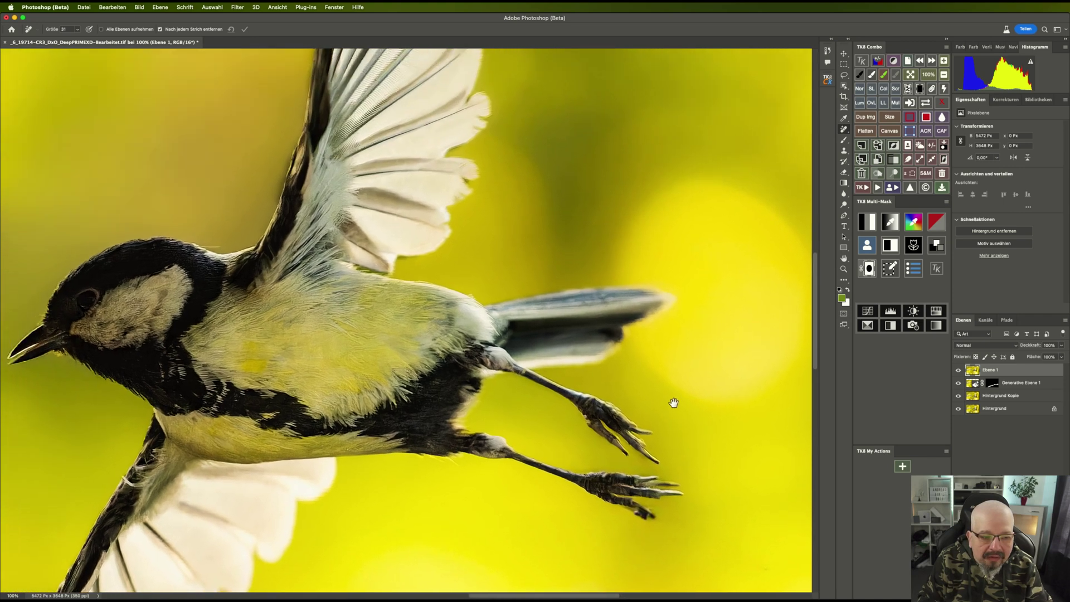
{"action": "scroll", "coordinate": [668, 435], "scroll_direction": "up", "scroll_amount": 3}
{"action": "scroll", "coordinate": [688, 484], "scroll_direction": "up", "scroll_amount": 2}
{"action": "scroll", "coordinate": [639, 389], "scroll_direction": "up", "scroll_amount": 3}
{"action": "scroll", "coordinate": [650, 463], "scroll_direction": "up", "scroll_amount": 2}
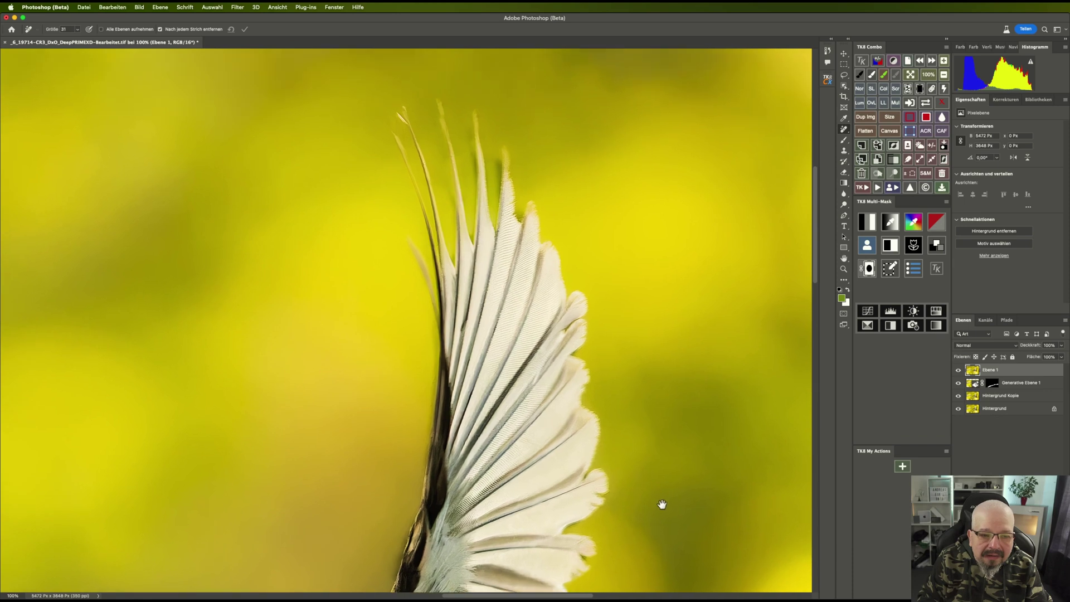
{"action": "scroll", "coordinate": [594, 377], "scroll_direction": "up", "scroll_amount": 3}
{"action": "scroll", "coordinate": [594, 377], "scroll_direction": "left", "scroll_amount": 1}
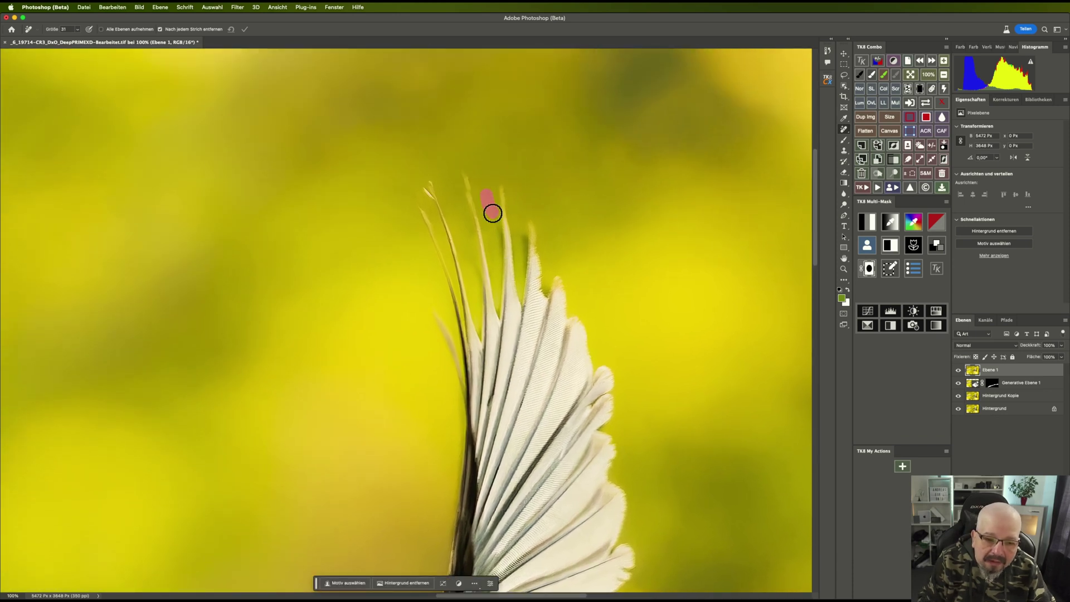
{"action": "left_click_drag", "start_coordinate": [495, 245], "coordinate": [516, 261]}
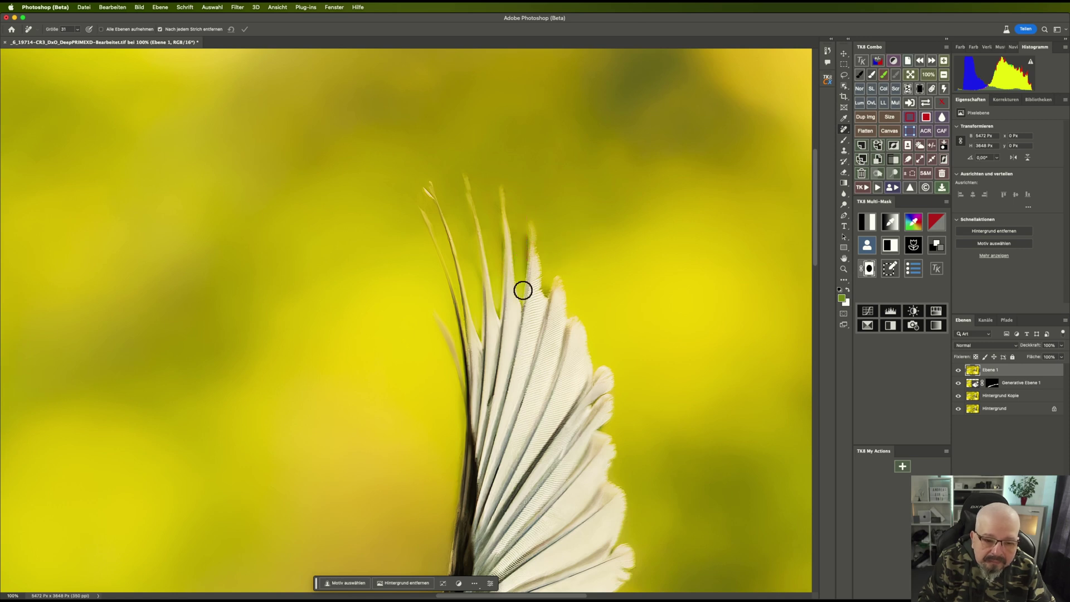
{"action": "mouse_move", "coordinate": [468, 244]}
{"action": "left_mouse_down"}
{"action": "mouse_move", "coordinate": [476, 283]}
{"action": "mouse_move", "coordinate": [471, 265]}
{"action": "left_mouse_up"}
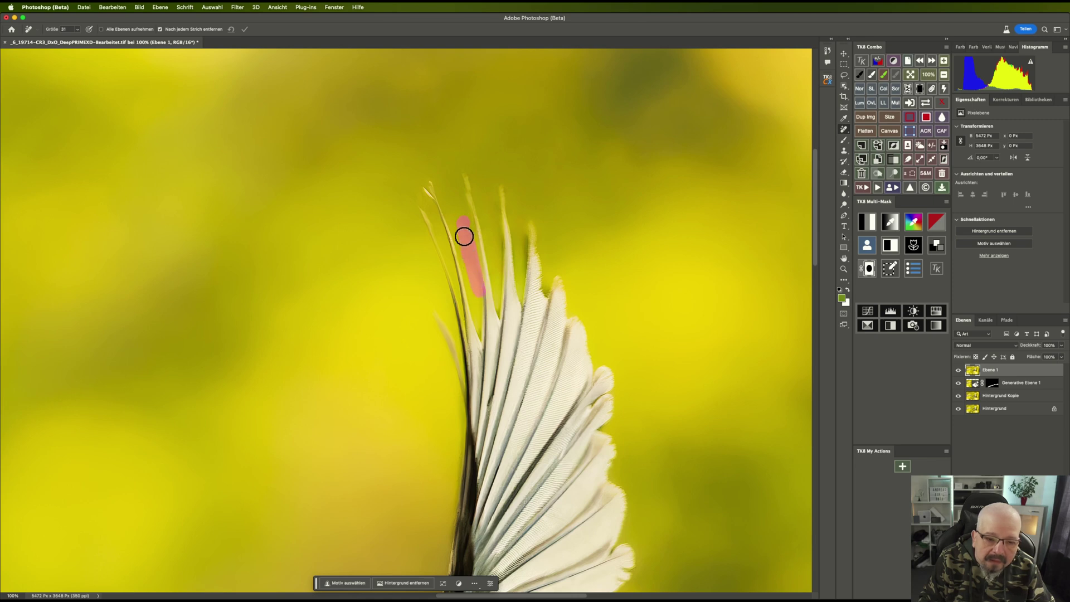
{"action": "left_click_drag", "start_coordinate": [464, 224], "coordinate": [468, 225]}
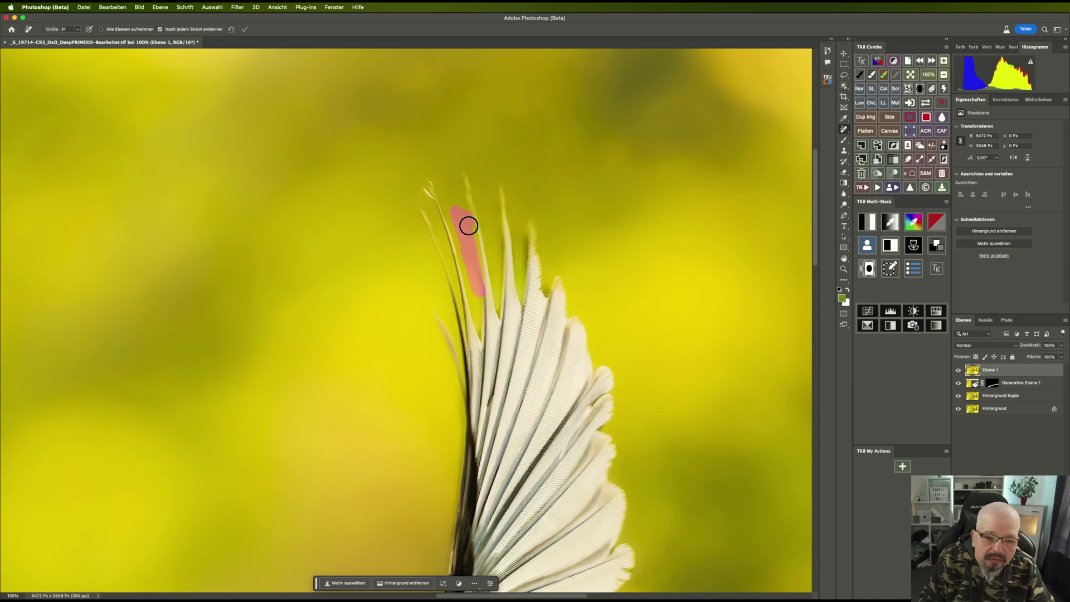
{"action": "left_click_drag", "start_coordinate": [474, 264], "coordinate": [477, 299]}
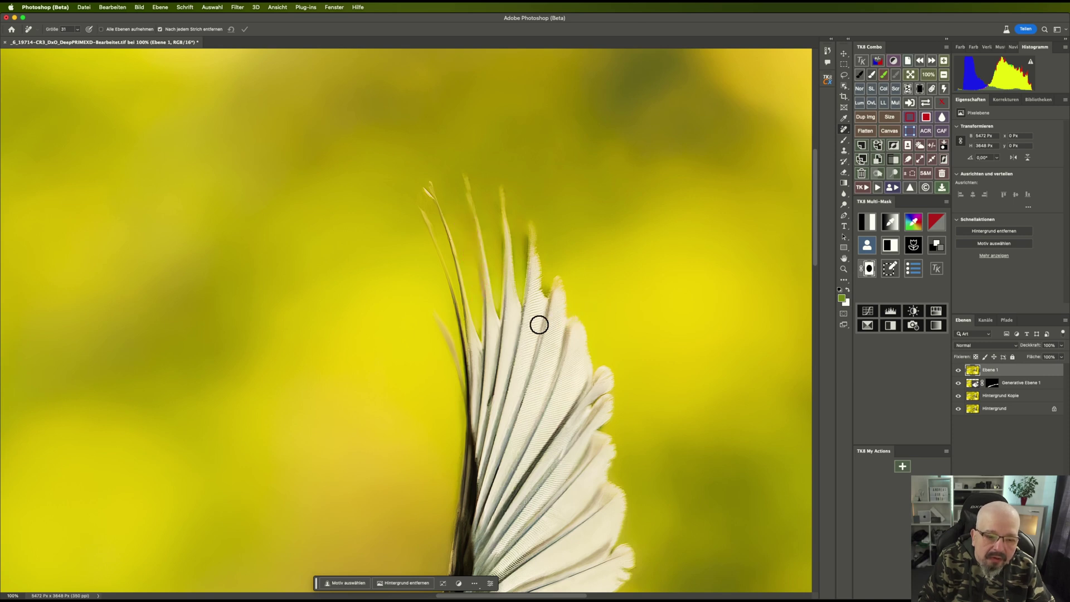
{"action": "scroll", "coordinate": [520, 382], "scroll_direction": "down", "scroll_amount": 10}
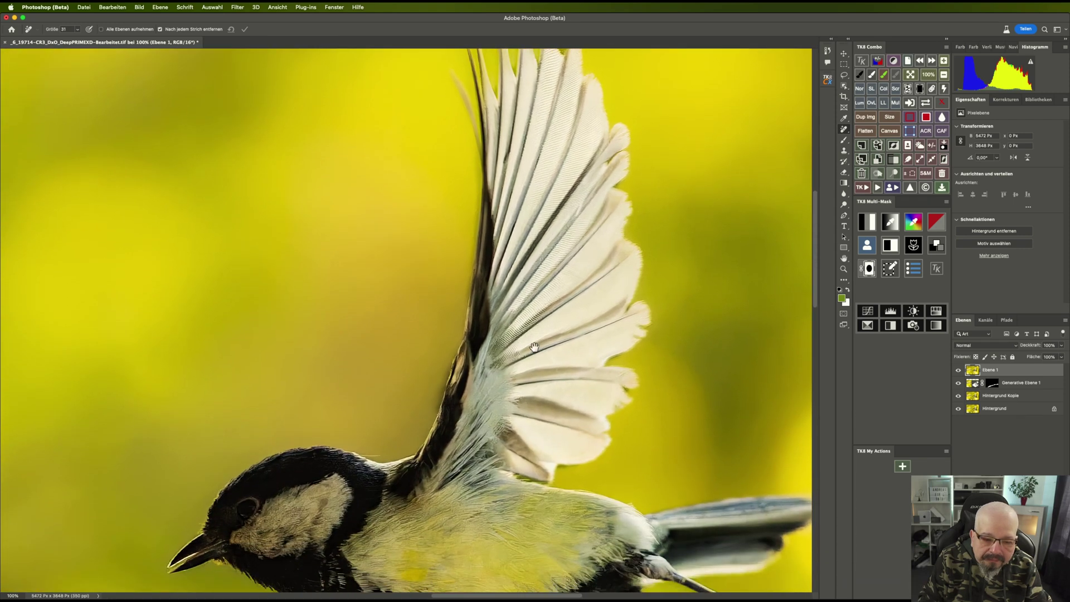
Erase stray spots and leftover branch streaks around the lower wing's feather tips
{"action": "scroll", "coordinate": [534, 346], "scroll_direction": "down", "scroll_amount": 3}
{"action": "scroll", "coordinate": [534, 346], "scroll_direction": "down", "scroll_amount": 2}
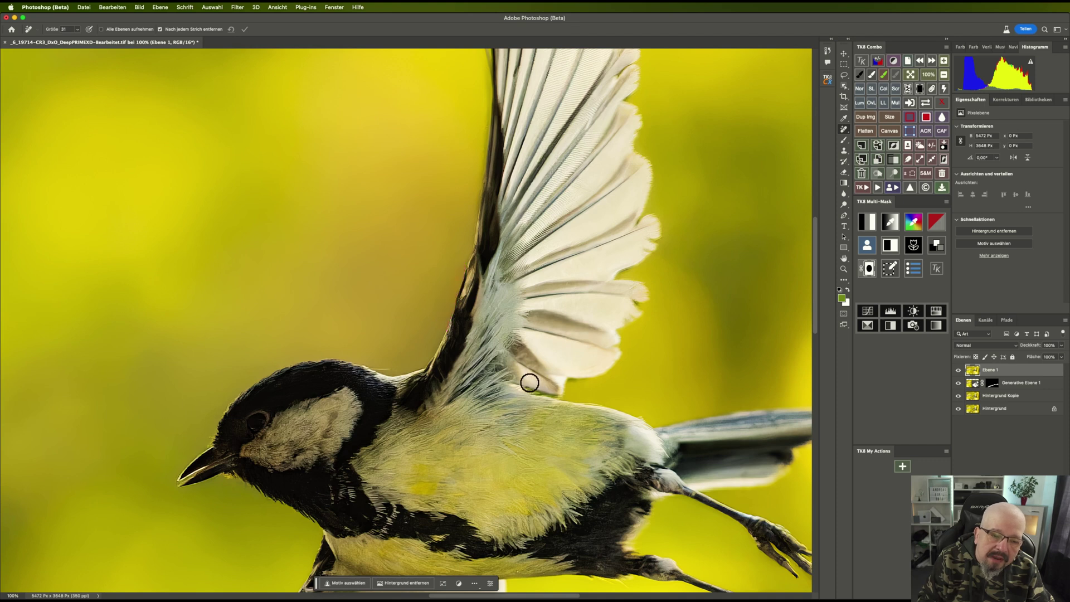
{"action": "mouse_move", "coordinate": [452, 396]}
{"action": "left_mouse_down"}
{"action": "mouse_move", "coordinate": [464, 350]}
{"action": "mouse_move", "coordinate": [543, 255]}
{"action": "left_mouse_up"}
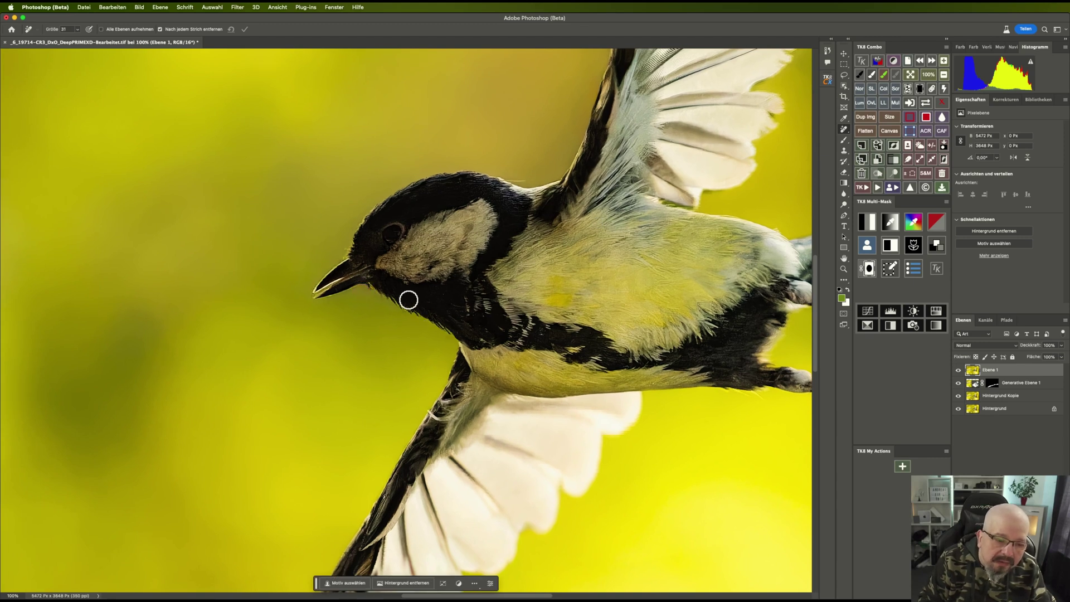
{"action": "mouse_move", "coordinate": [540, 343]}
{"action": "left_mouse_down"}
{"action": "mouse_move", "coordinate": [534, 309]}
{"action": "mouse_move", "coordinate": [485, 295]}
{"action": "mouse_move", "coordinate": [621, 168]}
{"action": "left_mouse_up"}
{"action": "left_click_drag", "start_coordinate": [506, 303], "coordinate": [521, 239]}
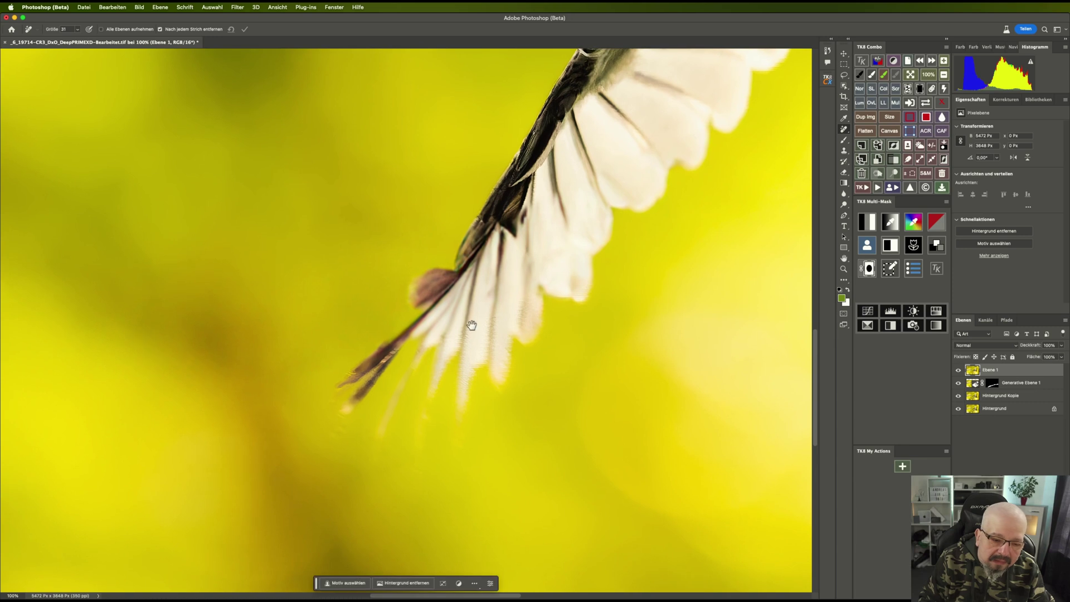
{"action": "left_click_drag", "start_coordinate": [347, 410], "coordinate": [339, 405]}
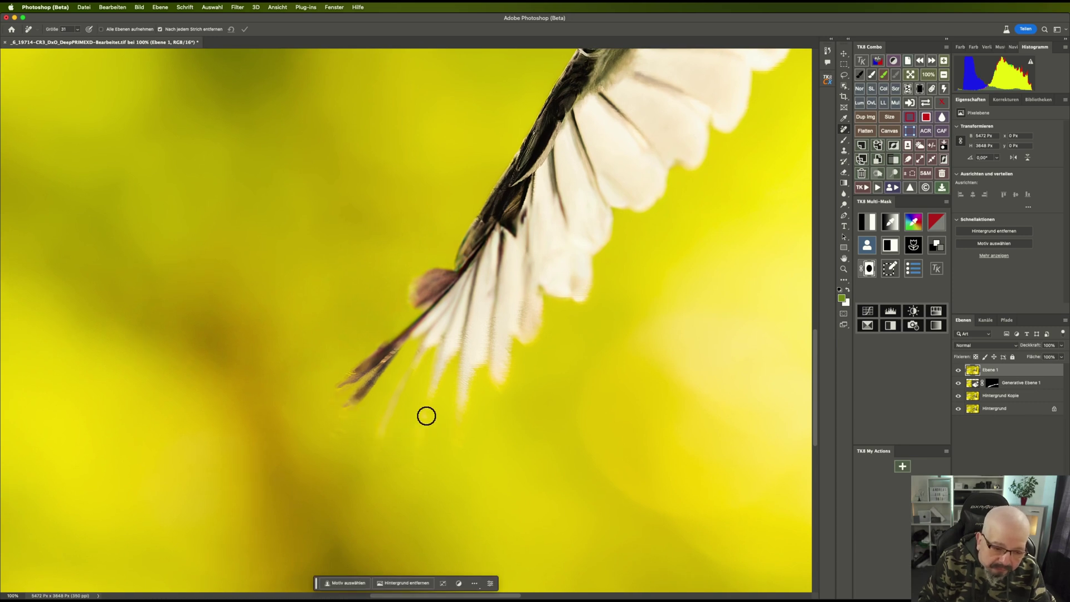
{"action": "left_click_drag", "start_coordinate": [363, 412], "coordinate": [333, 446]}
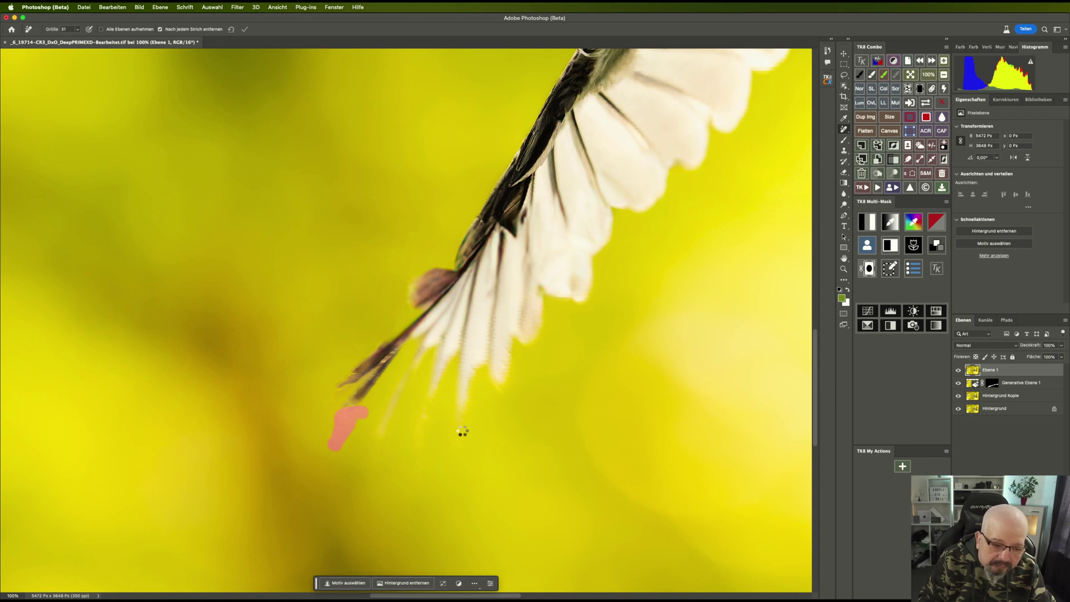
{"action": "mouse_move", "coordinate": [378, 447]}
{"action": "left_mouse_down"}
{"action": "mouse_move", "coordinate": [375, 479]}
{"action": "mouse_move", "coordinate": [376, 457]}
{"action": "left_mouse_up"}
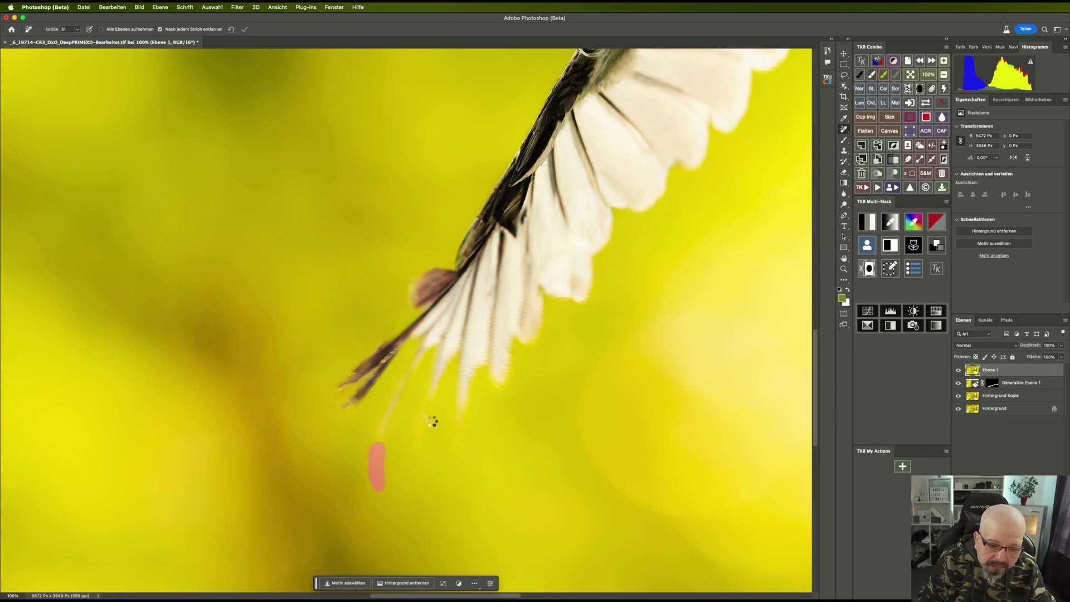
{"action": "left_click_drag", "start_coordinate": [425, 418], "coordinate": [415, 480]}
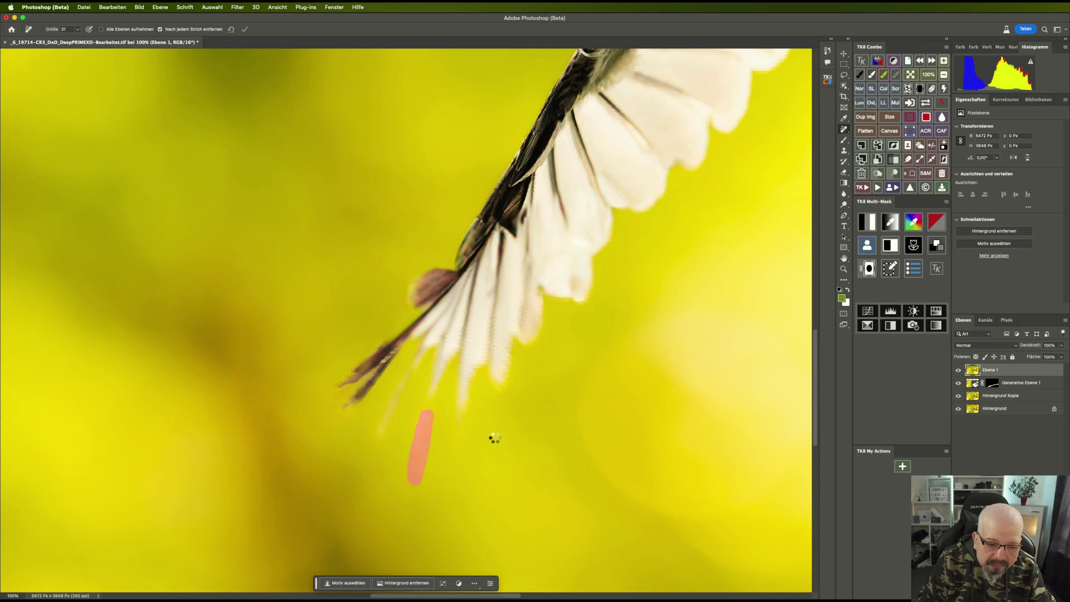
{"action": "mouse_move", "coordinate": [457, 443]}
{"action": "left_mouse_down"}
{"action": "mouse_move", "coordinate": [454, 460]}
{"action": "mouse_move", "coordinate": [455, 438]}
{"action": "left_mouse_up"}
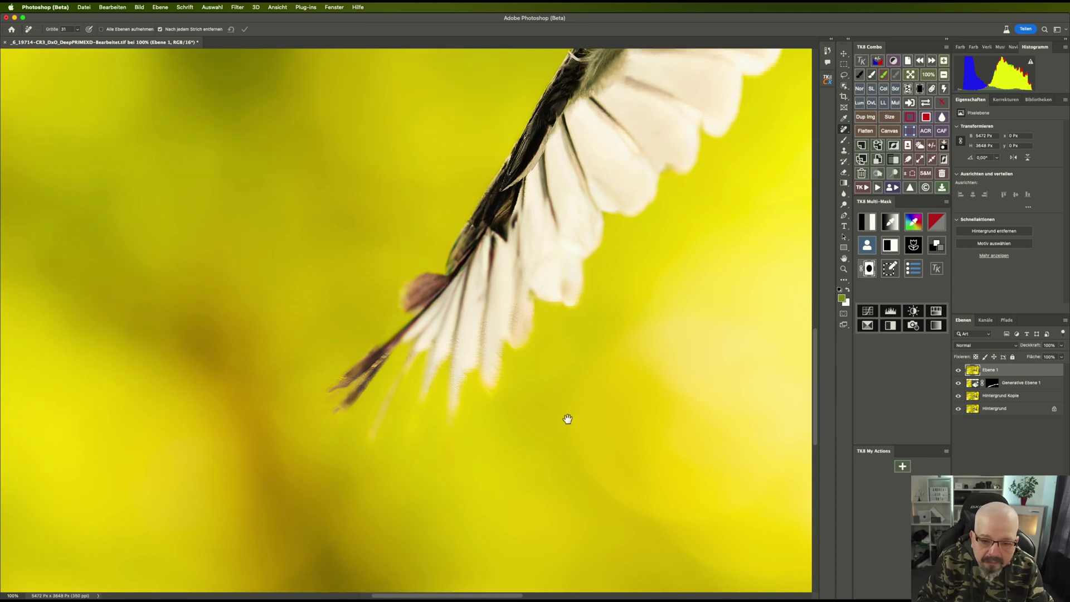
Erase the stray bit beside the bird's toe and fit the image on screen
{"action": "left_click_drag", "start_coordinate": [566, 420], "coordinate": [454, 470]}
{"action": "left_click_drag", "start_coordinate": [492, 439], "coordinate": [461, 449]}
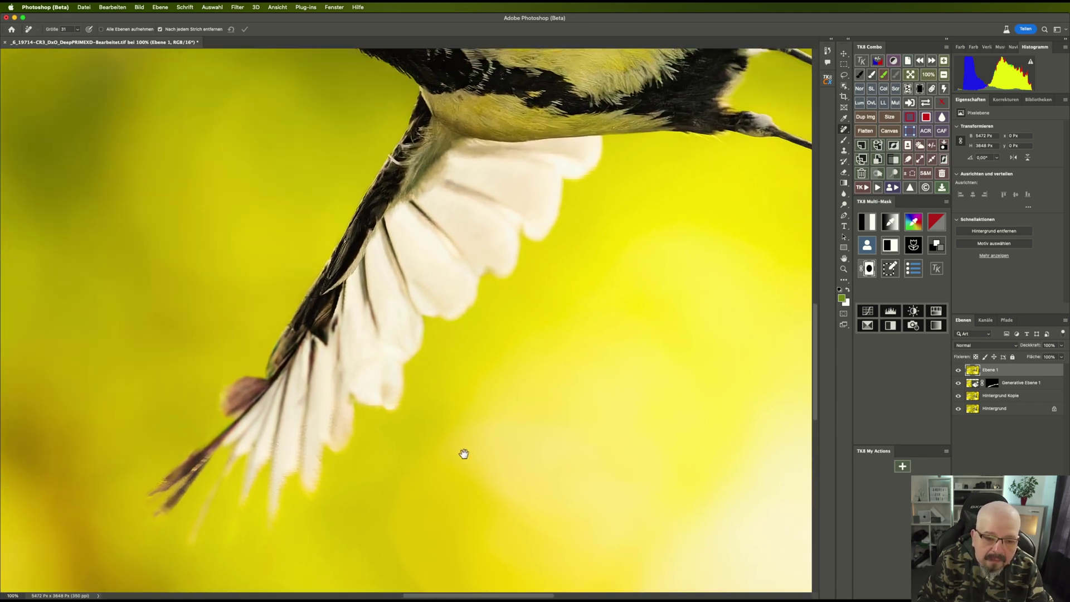
{"action": "mouse_move", "coordinate": [521, 362]}
{"action": "left_mouse_down"}
{"action": "mouse_move", "coordinate": [449, 463]}
{"action": "mouse_move", "coordinate": [453, 477]}
{"action": "mouse_move", "coordinate": [338, 590]}
{"action": "left_mouse_up"}
{"action": "left_click_drag", "start_coordinate": [416, 518], "coordinate": [396, 323]}
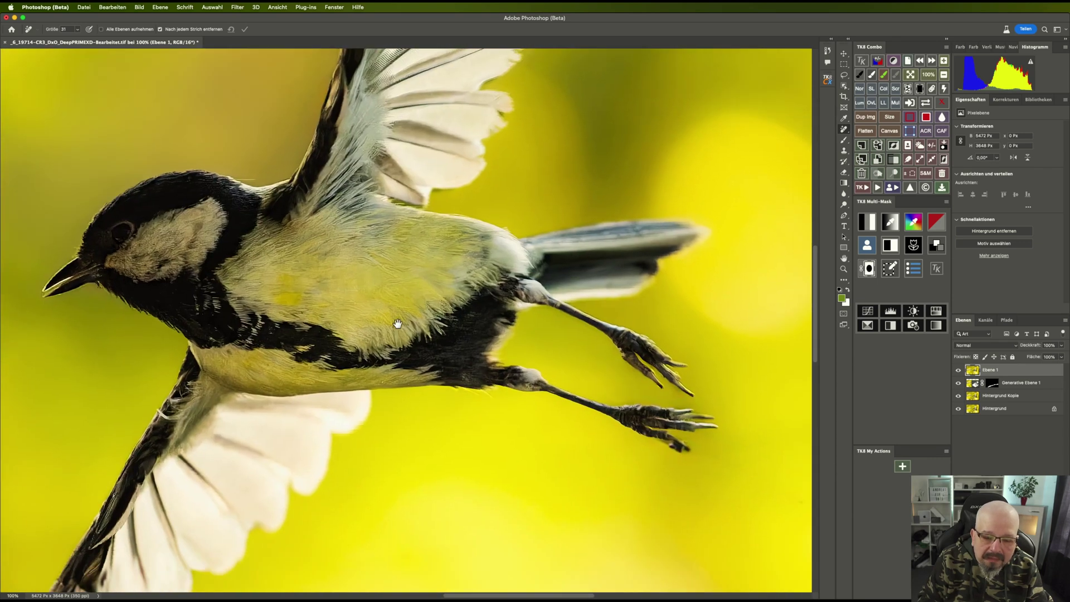
{"action": "mouse_move", "coordinate": [489, 375]}
{"action": "left_mouse_down"}
{"action": "mouse_move", "coordinate": [409, 304]}
{"action": "mouse_move", "coordinate": [454, 293]}
{"action": "mouse_move", "coordinate": [523, 335]}
{"action": "left_mouse_up"}
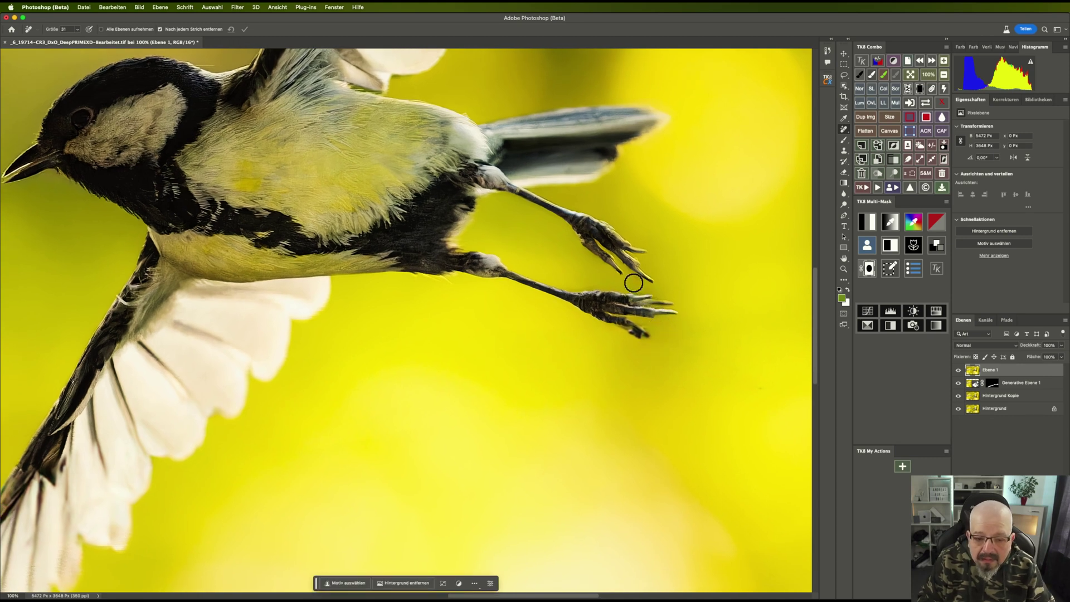
{"action": "left_click_drag", "start_coordinate": [651, 288], "coordinate": [661, 288]}
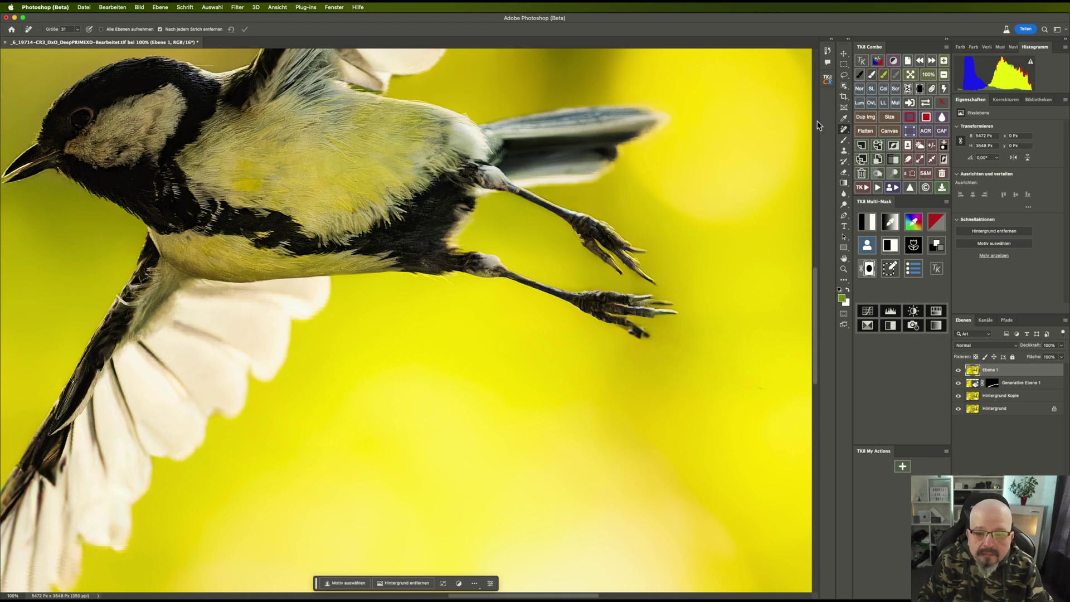
{"action": "left_click", "coordinate": [918, 89]}
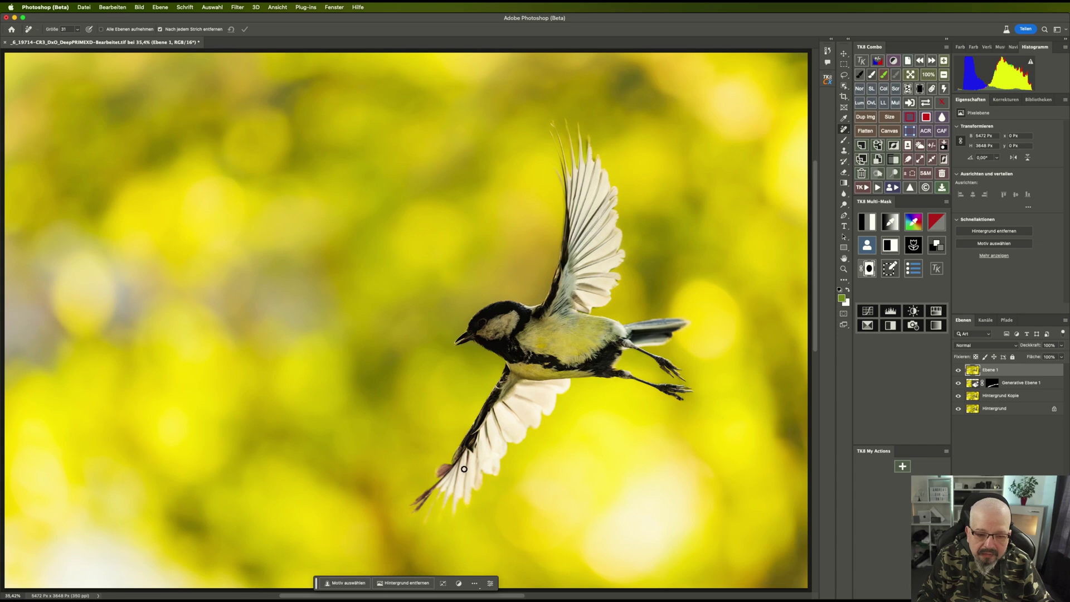
At 100% zoom, erase the brown blob near the lower wing tip
{"action": "left_click", "coordinate": [927, 74]}
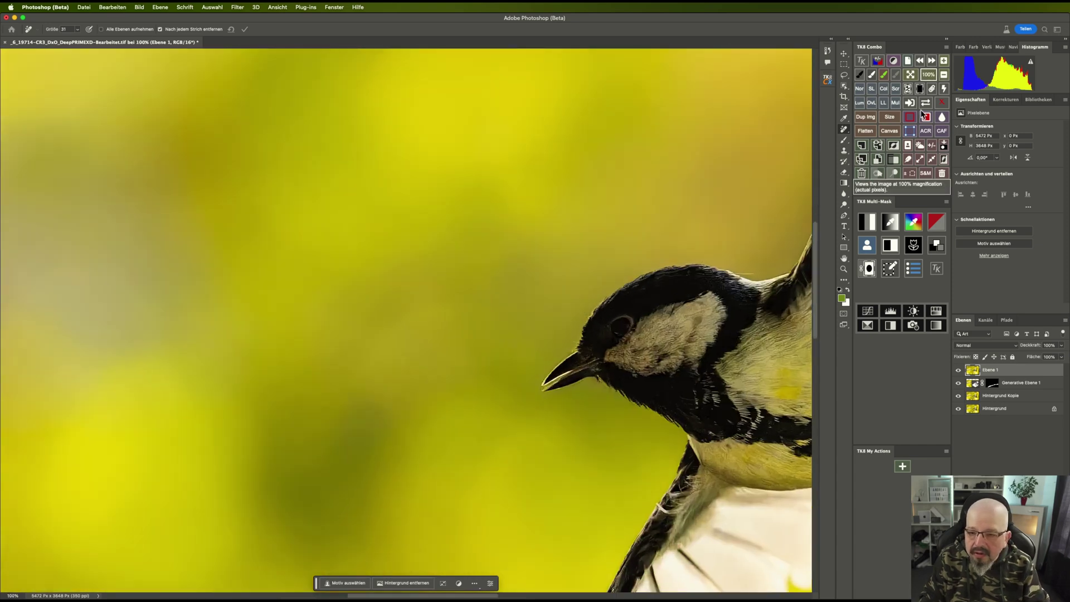
{"action": "mouse_move", "coordinate": [614, 437]}
{"action": "left_mouse_down"}
{"action": "mouse_move", "coordinate": [592, 327]}
{"action": "mouse_move", "coordinate": [616, 176]}
{"action": "left_mouse_up"}
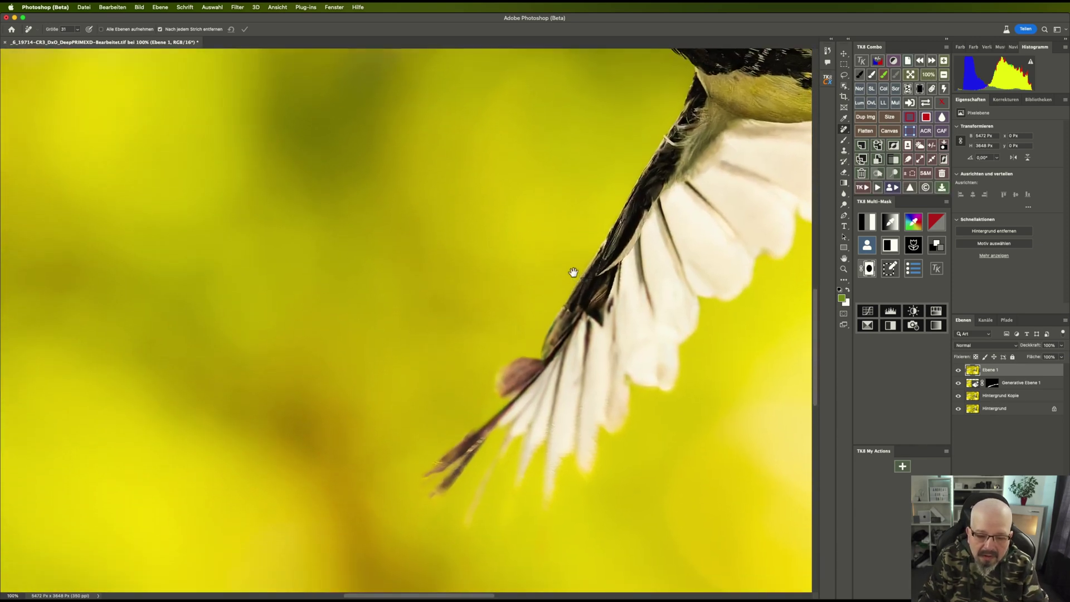
{"action": "left_click_drag", "start_coordinate": [573, 279], "coordinate": [559, 272]}
{"action": "mouse_move", "coordinate": [505, 328]}
{"action": "left_mouse_down"}
{"action": "mouse_move", "coordinate": [508, 338]}
{"action": "mouse_move", "coordinate": [474, 372]}
{"action": "mouse_move", "coordinate": [496, 342]}
{"action": "mouse_move", "coordinate": [463, 363]}
{"action": "mouse_move", "coordinate": [497, 328]}
{"action": "left_mouse_up"}
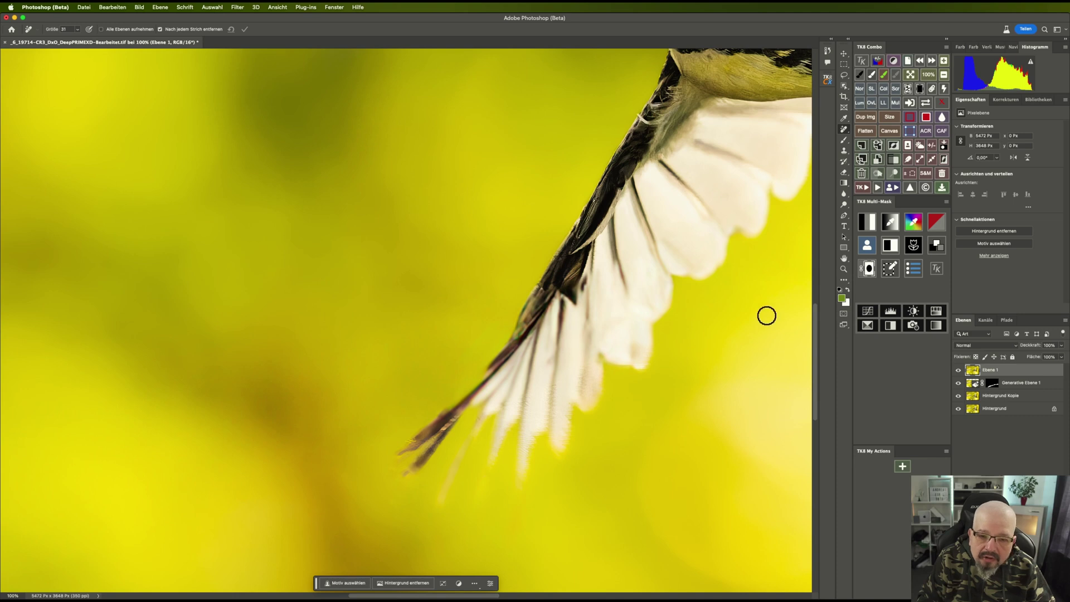
{"action": "key", "text": "ctrl+0"}
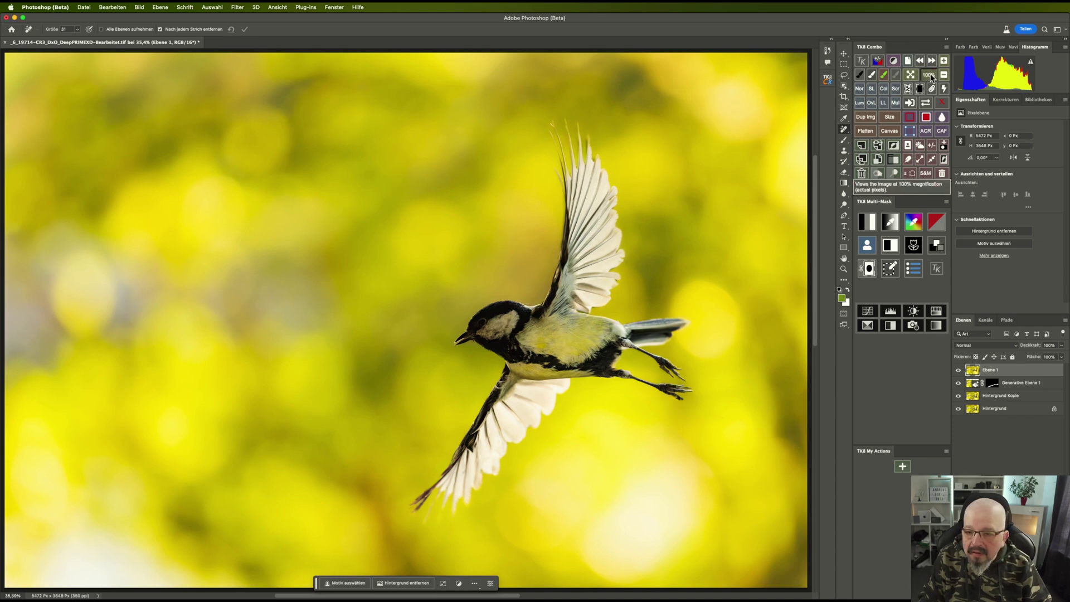
Erase a stray spot at the upper wing's feather tip, check the legs, then fit on screen
{"action": "key", "text": "ctrl+1"}
{"action": "left_click_drag", "start_coordinate": [723, 174], "coordinate": [504, 478]}
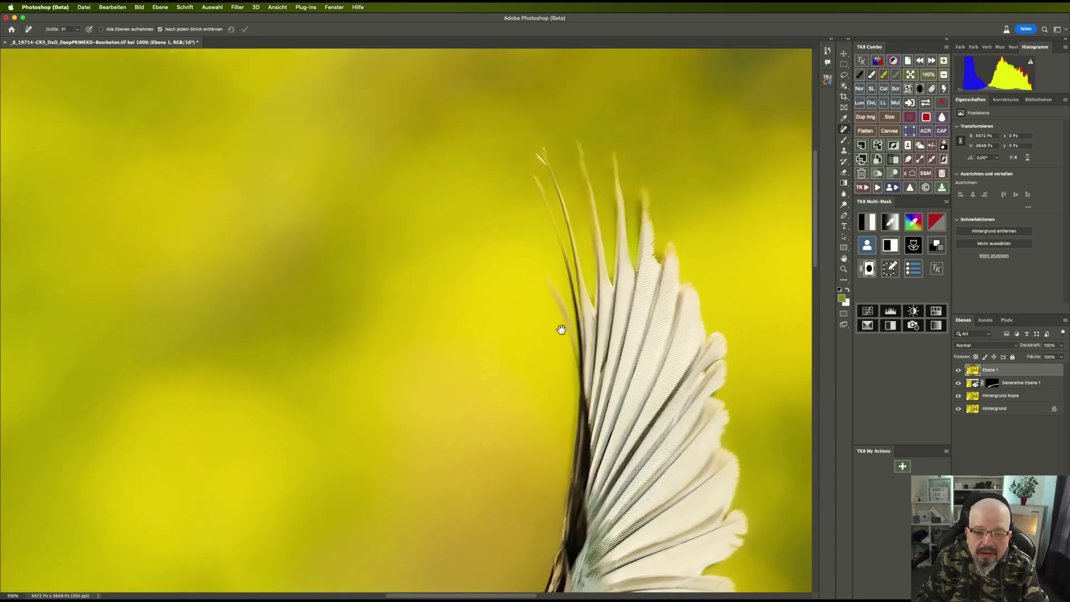
{"action": "left_click_drag", "start_coordinate": [523, 245], "coordinate": [515, 233]}
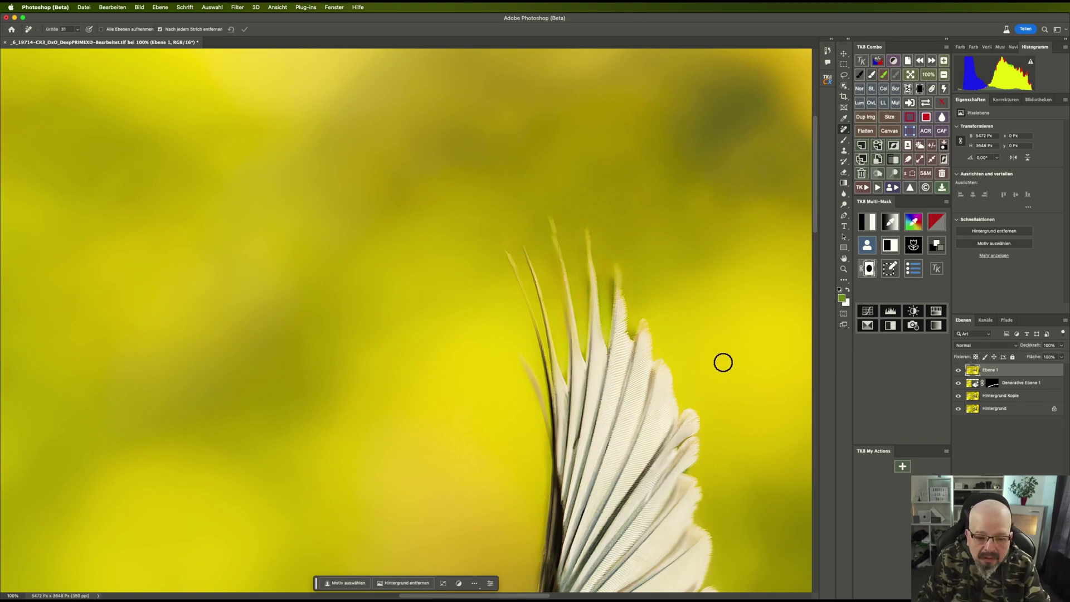
{"action": "mouse_move", "coordinate": [720, 421]}
{"action": "left_mouse_down"}
{"action": "mouse_move", "coordinate": [651, 296]}
{"action": "mouse_move", "coordinate": [624, 322]}
{"action": "mouse_move", "coordinate": [597, 242]}
{"action": "left_mouse_up"}
{"action": "mouse_move", "coordinate": [626, 407]}
{"action": "left_mouse_down"}
{"action": "mouse_move", "coordinate": [625, 337]}
{"action": "mouse_move", "coordinate": [601, 253]}
{"action": "left_mouse_up"}
{"action": "mouse_move", "coordinate": [596, 406]}
{"action": "left_mouse_down"}
{"action": "mouse_move", "coordinate": [592, 363]}
{"action": "mouse_move", "coordinate": [540, 313]}
{"action": "mouse_move", "coordinate": [662, 283]}
{"action": "left_mouse_up"}
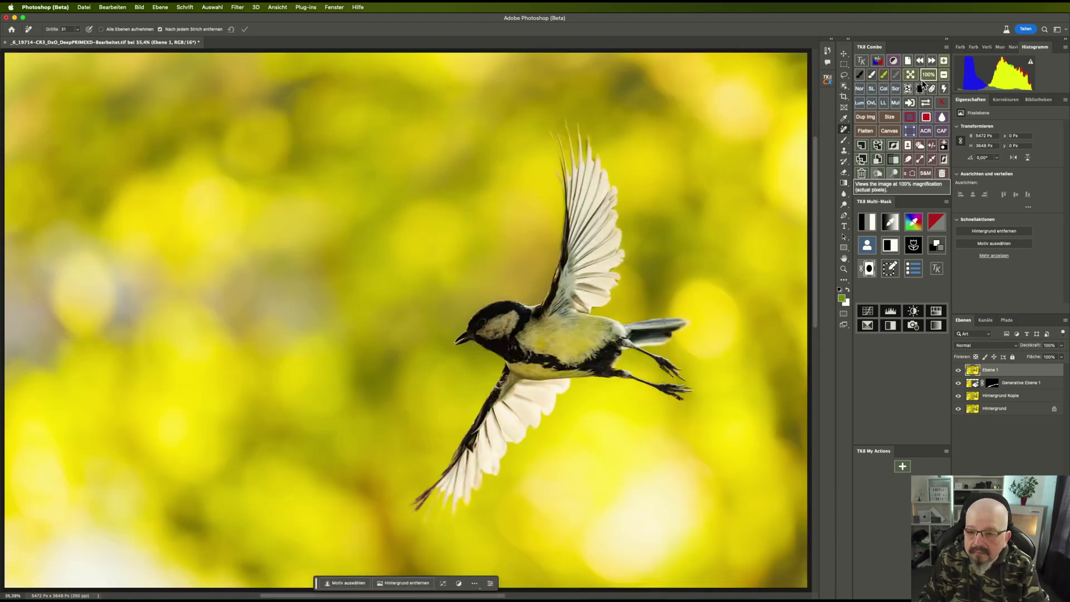
{"action": "left_click", "coordinate": [862, 188]}
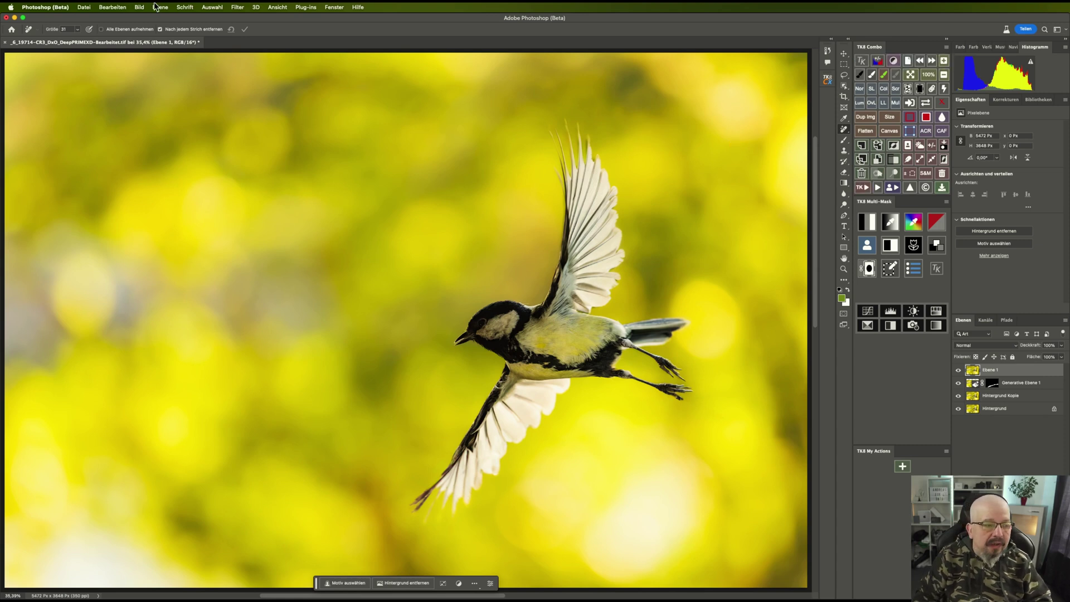
Close the image in Photoshop, saving the changes back to Lightroom
{"action": "left_click", "coordinate": [6, 18]}
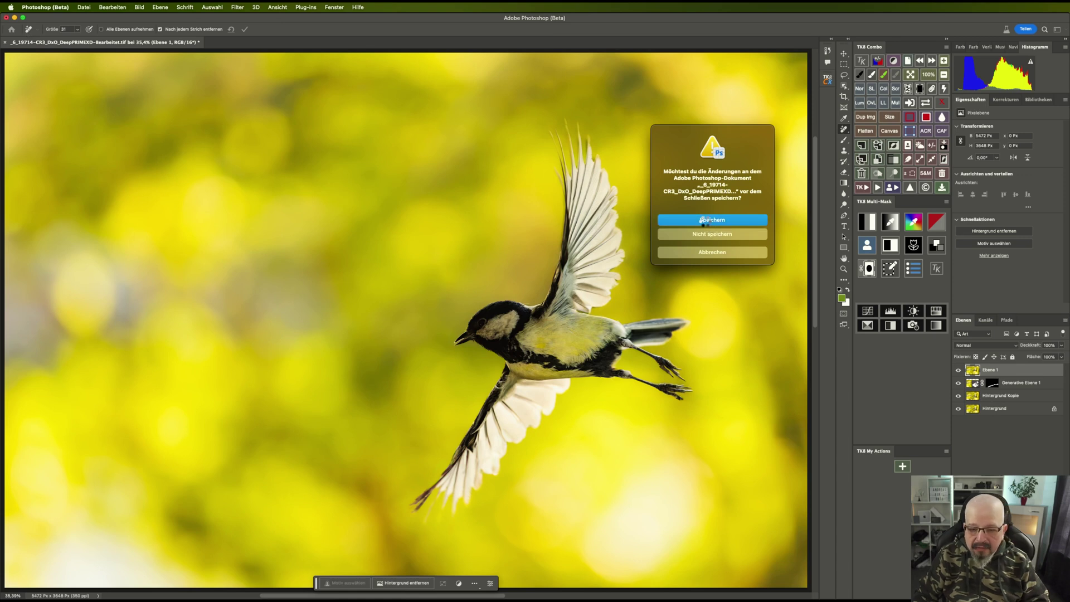
{"action": "left_click", "coordinate": [705, 221]}
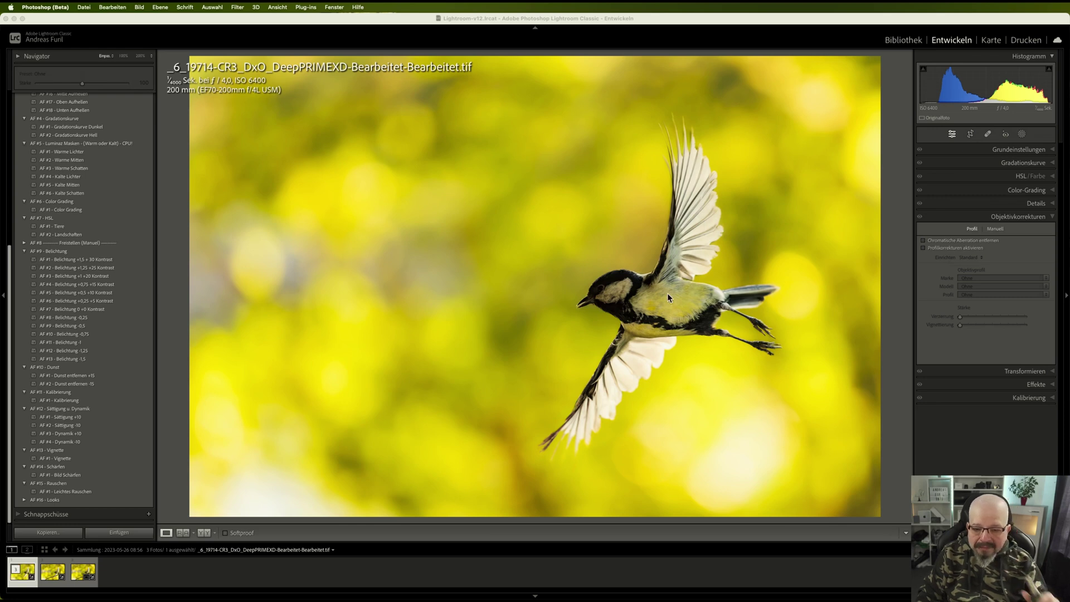
Apply AF #1 Vignette, Bild Schärfen (sharpening reduced to 30) and Leichtes Rauschen presets
{"action": "left_click", "coordinate": [70, 459]}
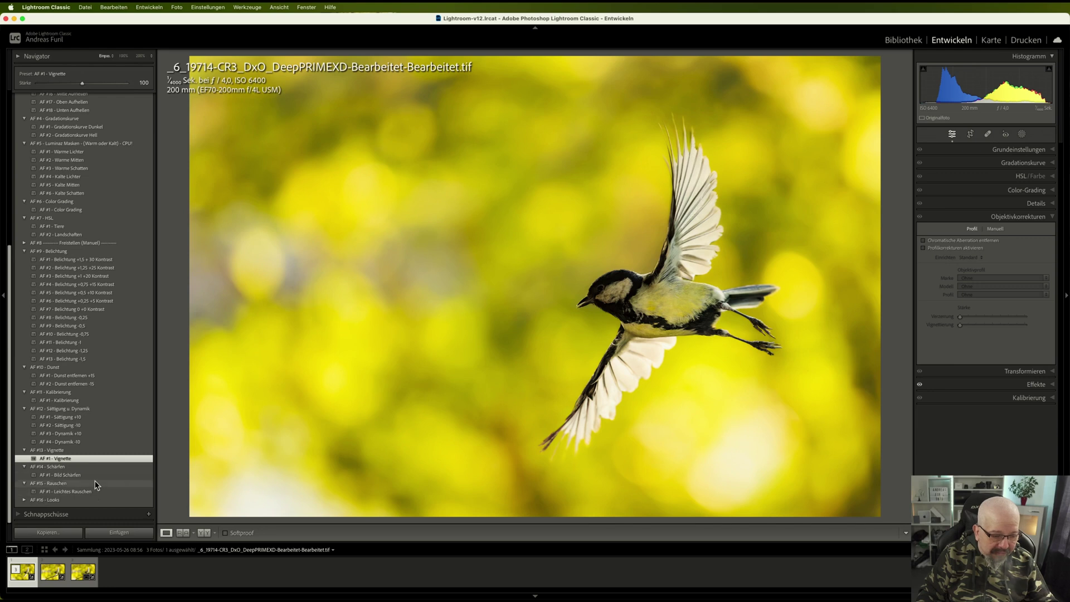
{"action": "left_click", "coordinate": [611, 296]}
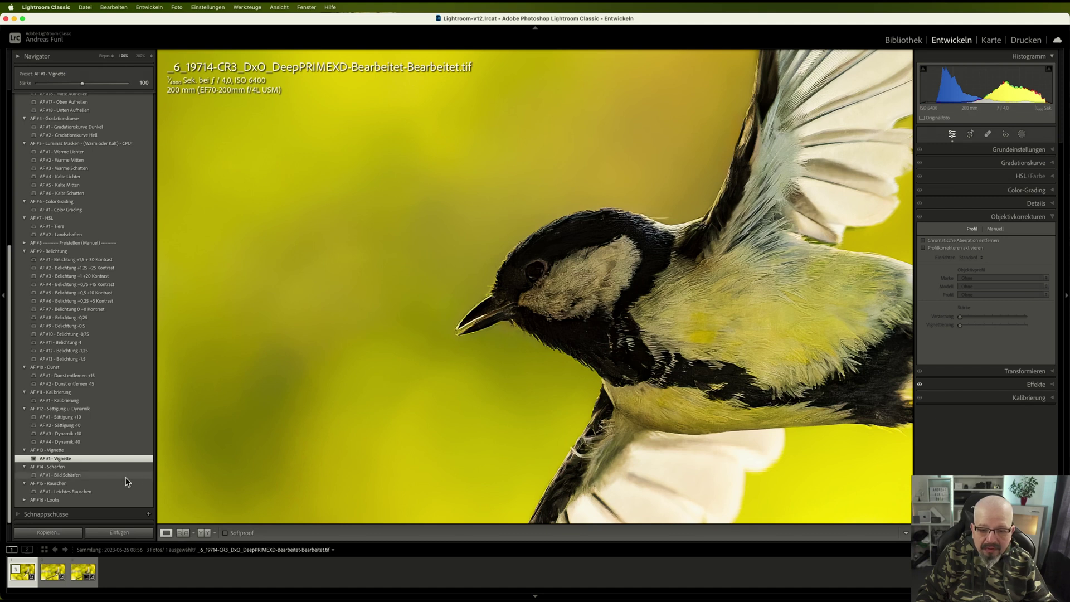
{"action": "left_click", "coordinate": [126, 477]}
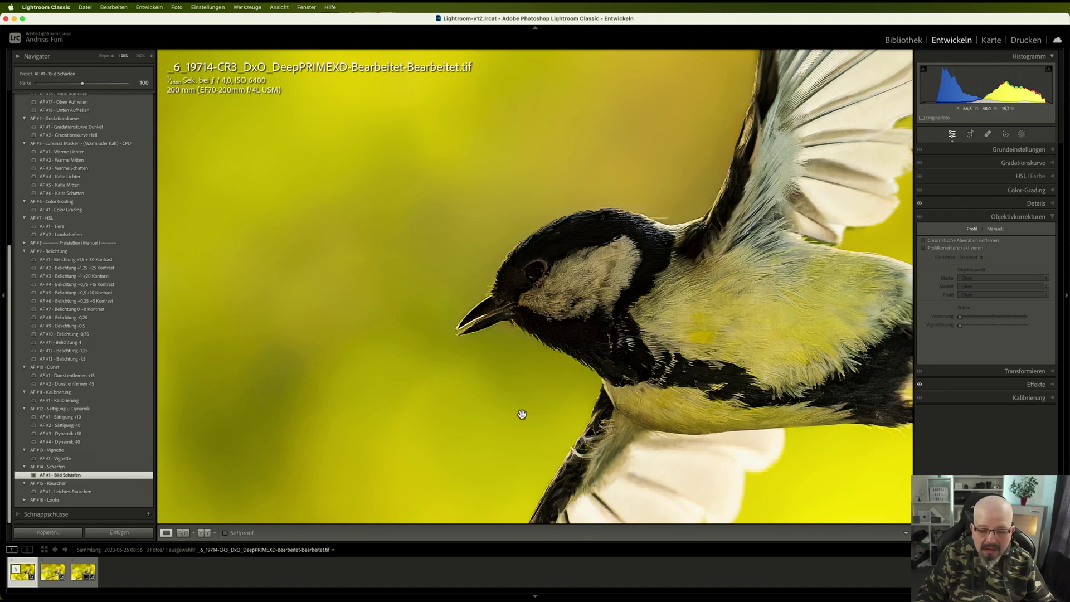
{"action": "left_click", "coordinate": [1029, 205]}
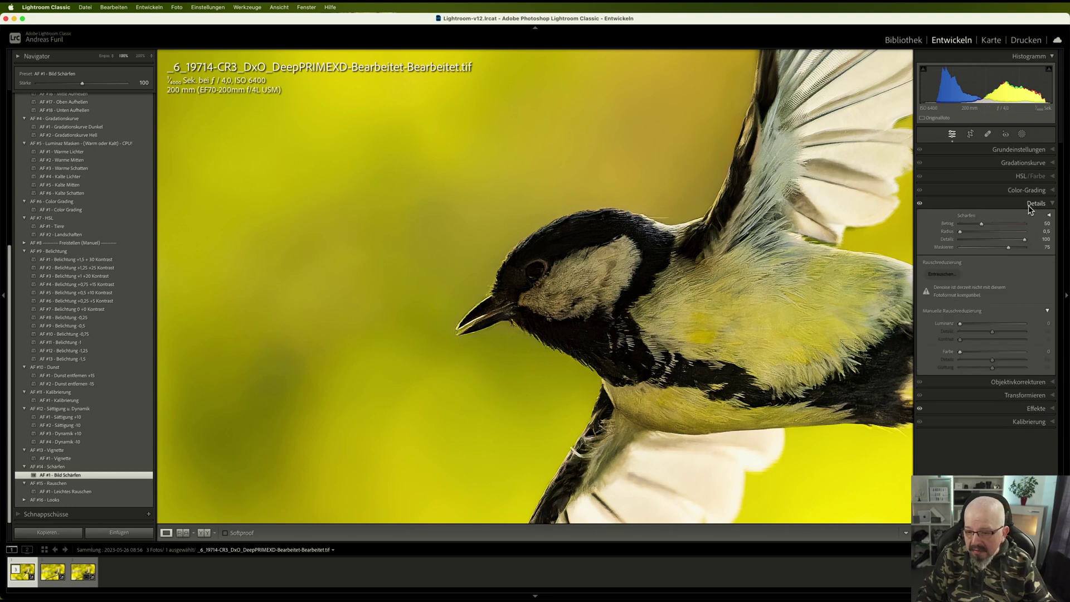
{"action": "left_click", "coordinate": [974, 224]}
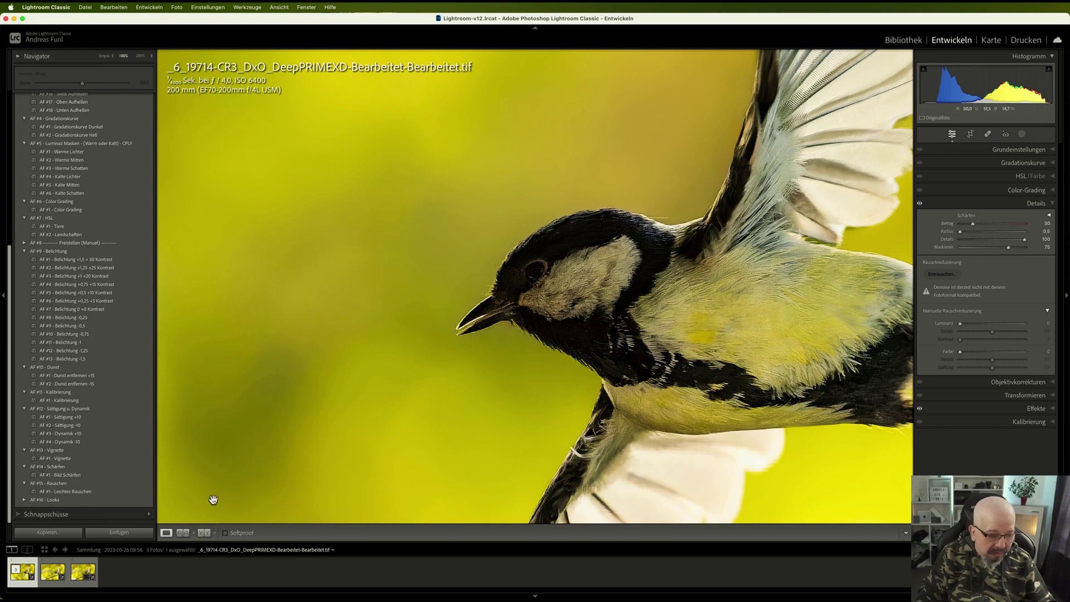
{"action": "left_click", "coordinate": [101, 491]}
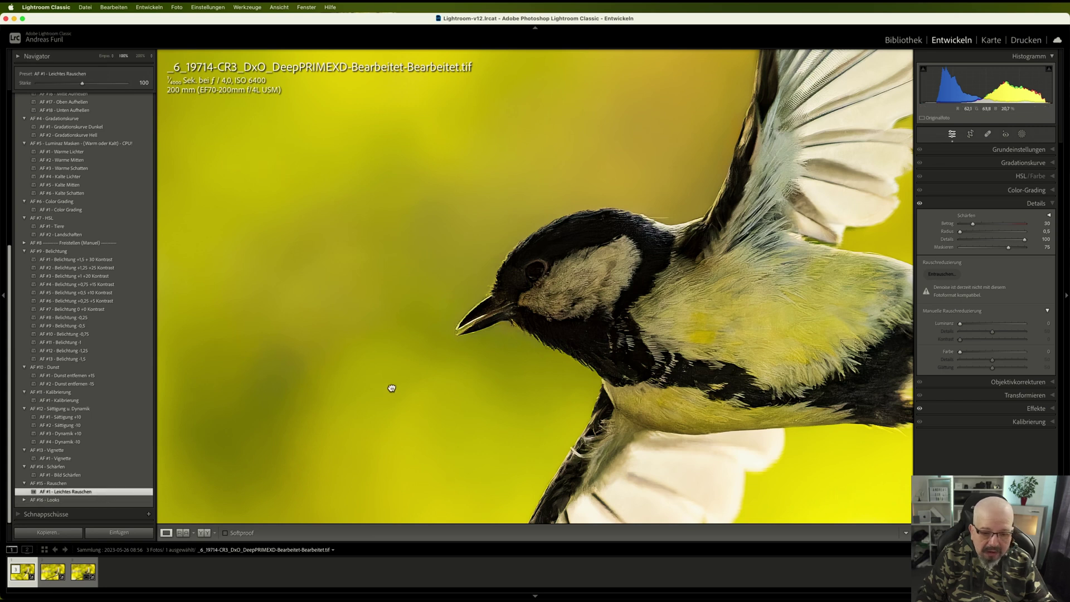
{"action": "left_click", "coordinate": [393, 388]}
Export the photo using Exportieren > Wie vorher exportieren
{"action": "right_click", "coordinate": [476, 320]}
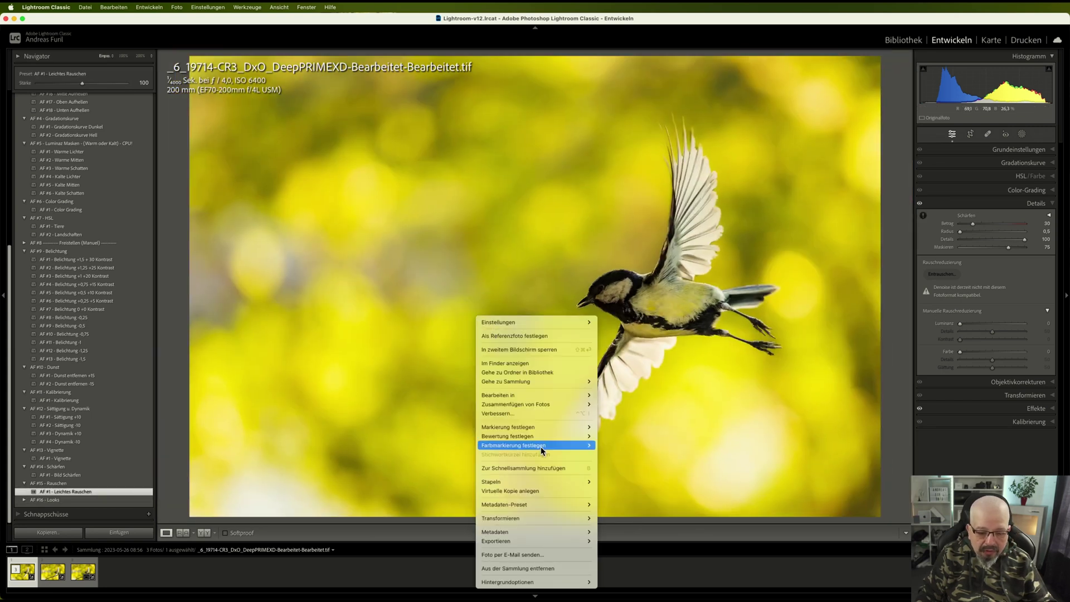
{"action": "mouse_move", "coordinate": [535, 541]}
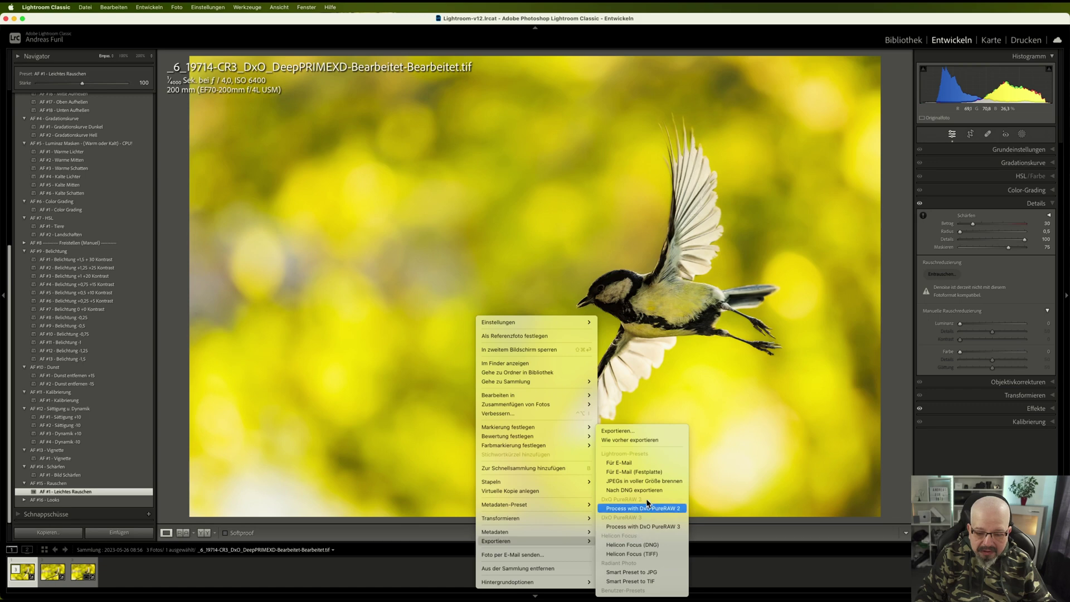
{"action": "left_click", "coordinate": [643, 440]}
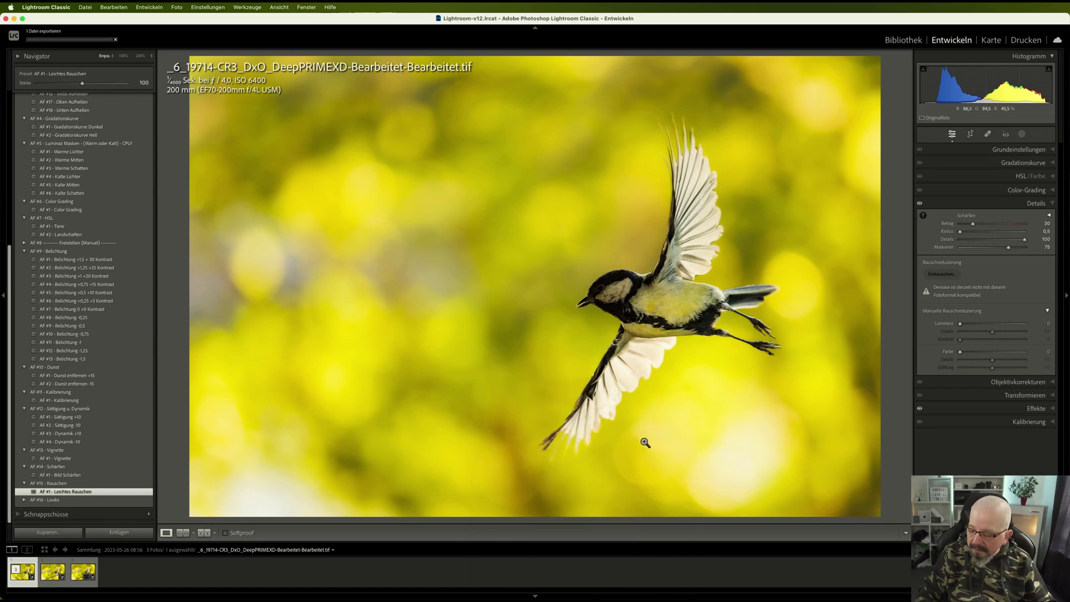